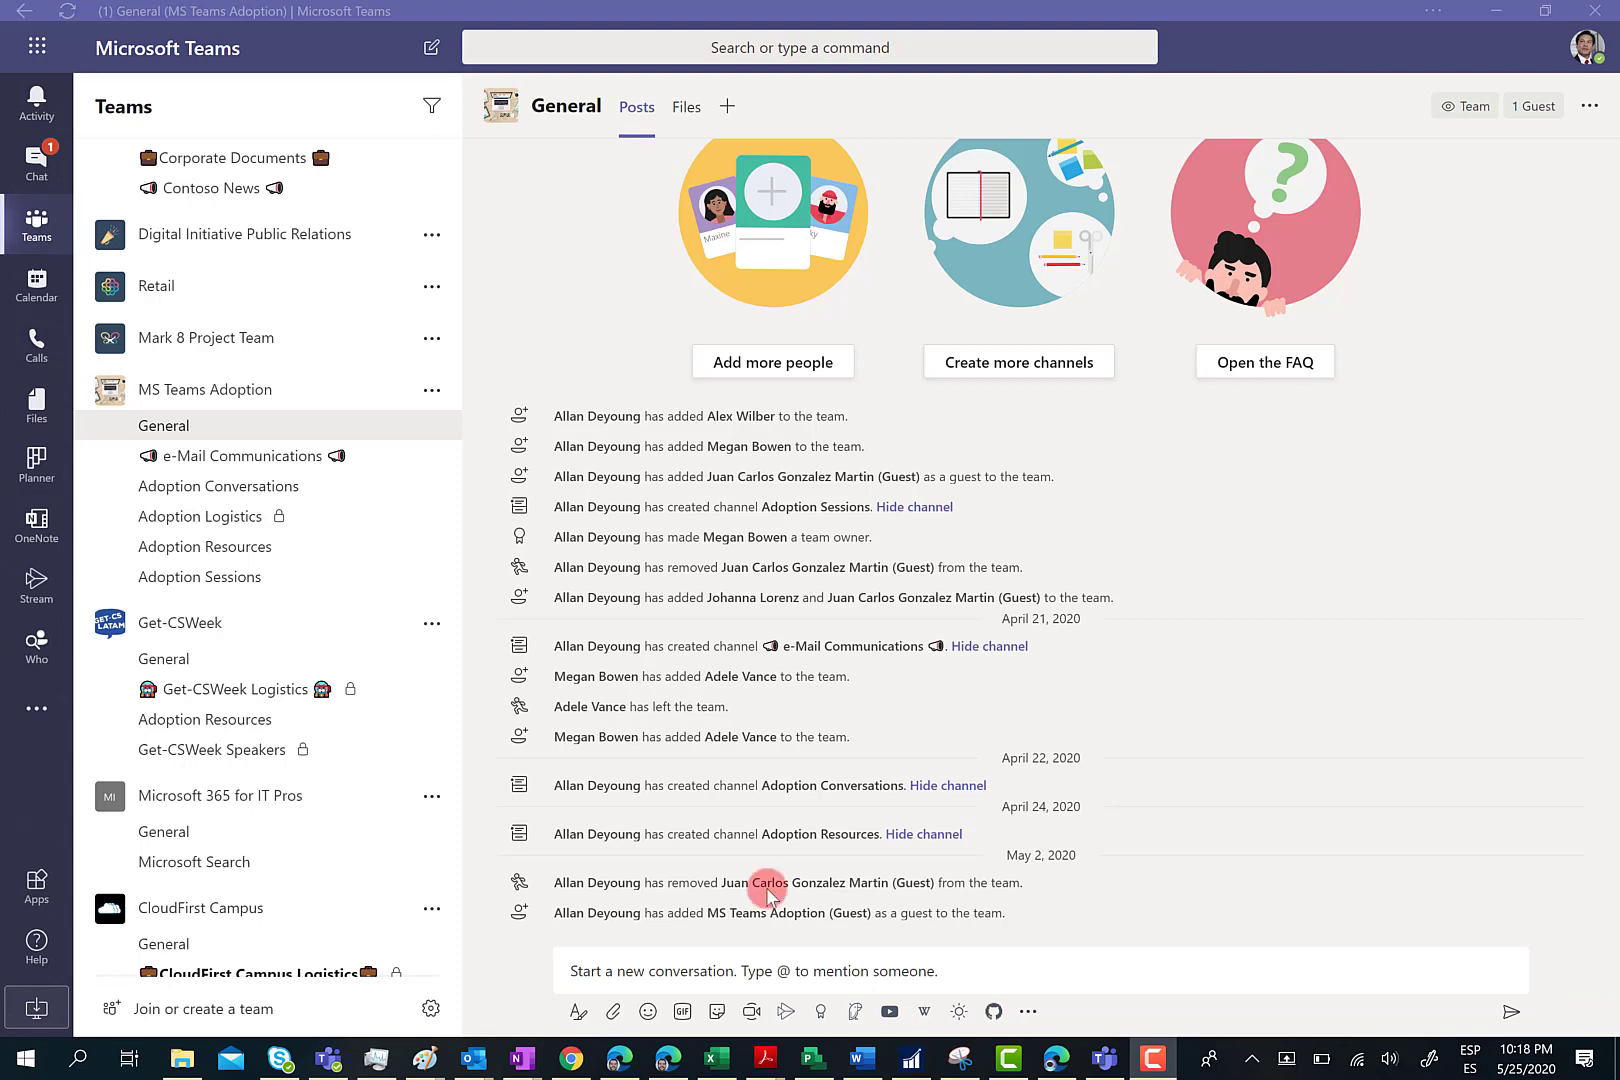
Open Add member for the MS Teams Adoption team, then erase the mistyped e-mail address
{"action": "left_click", "coordinate": [432, 390]}
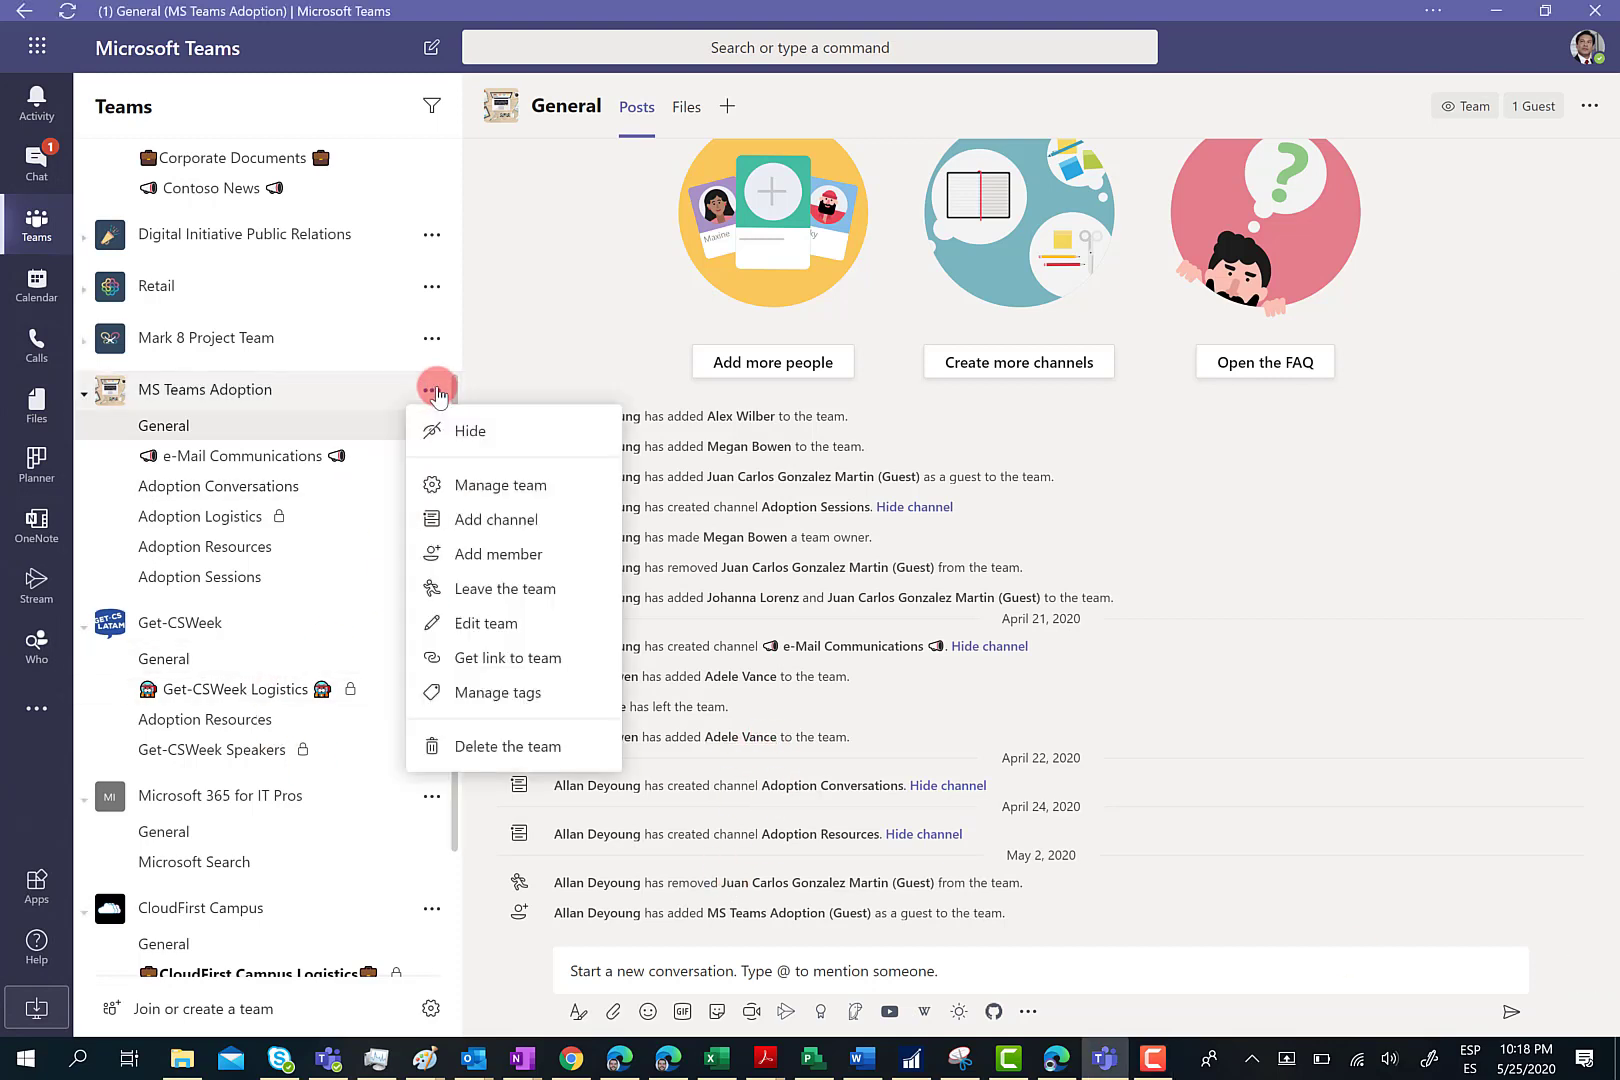
{"action": "left_click", "coordinate": [490, 555]}
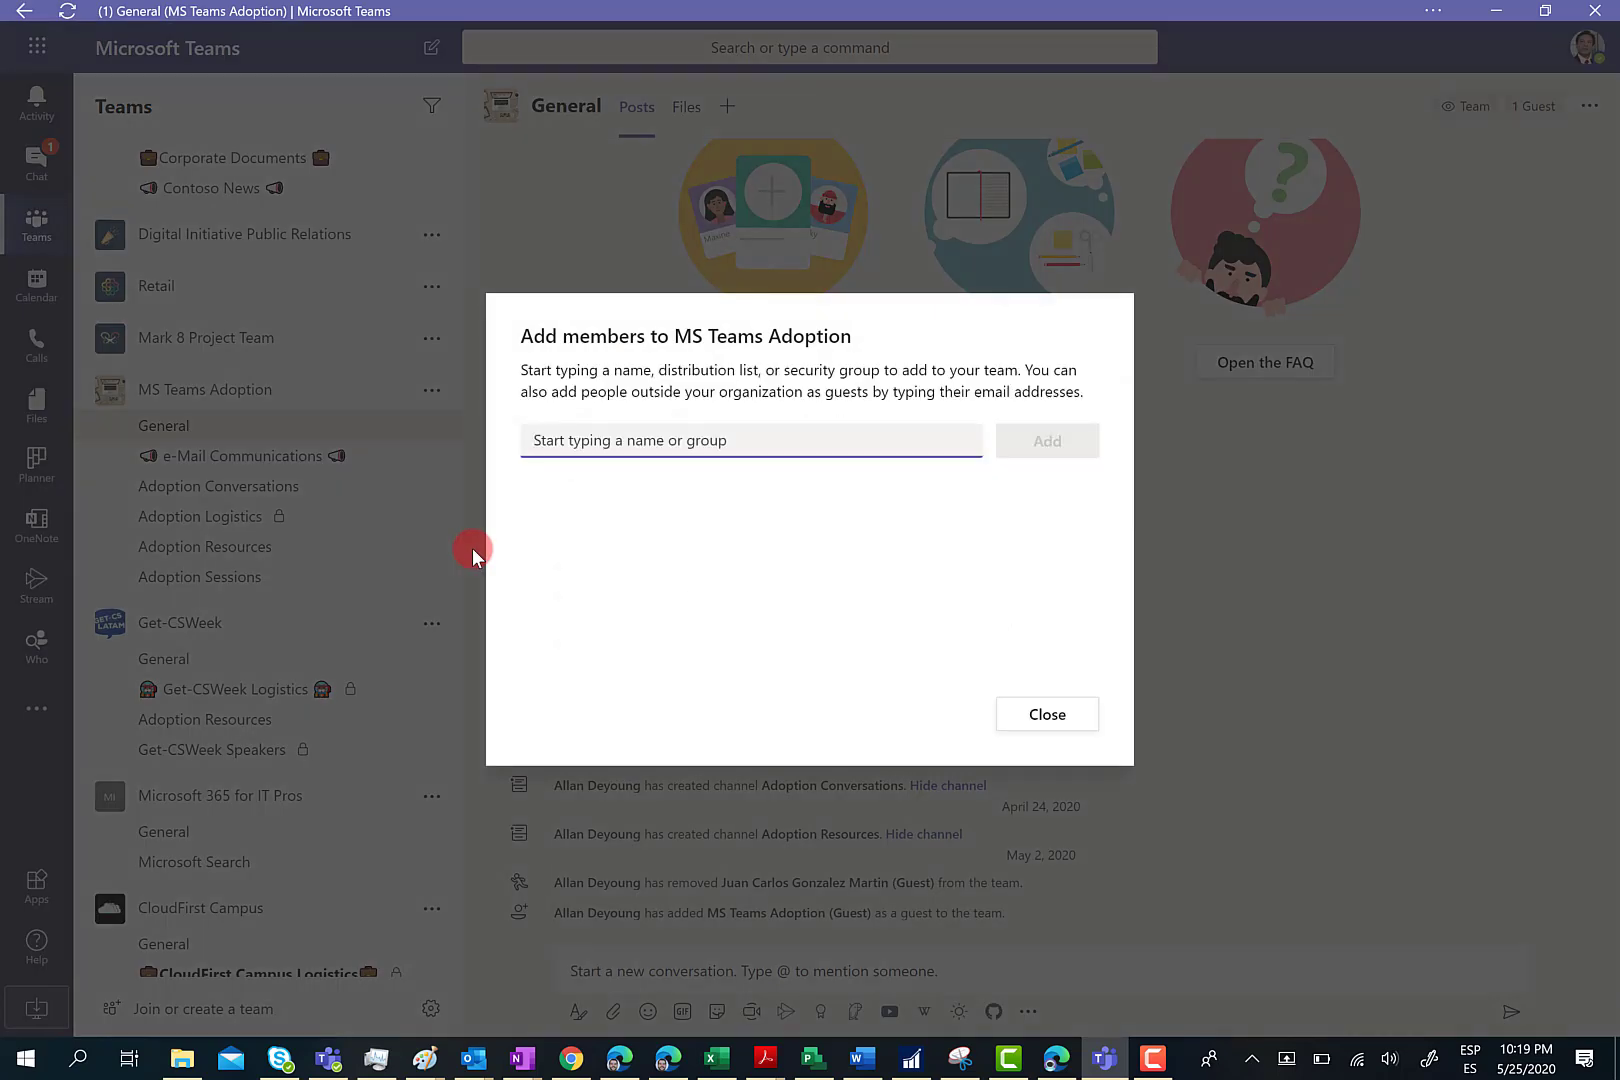
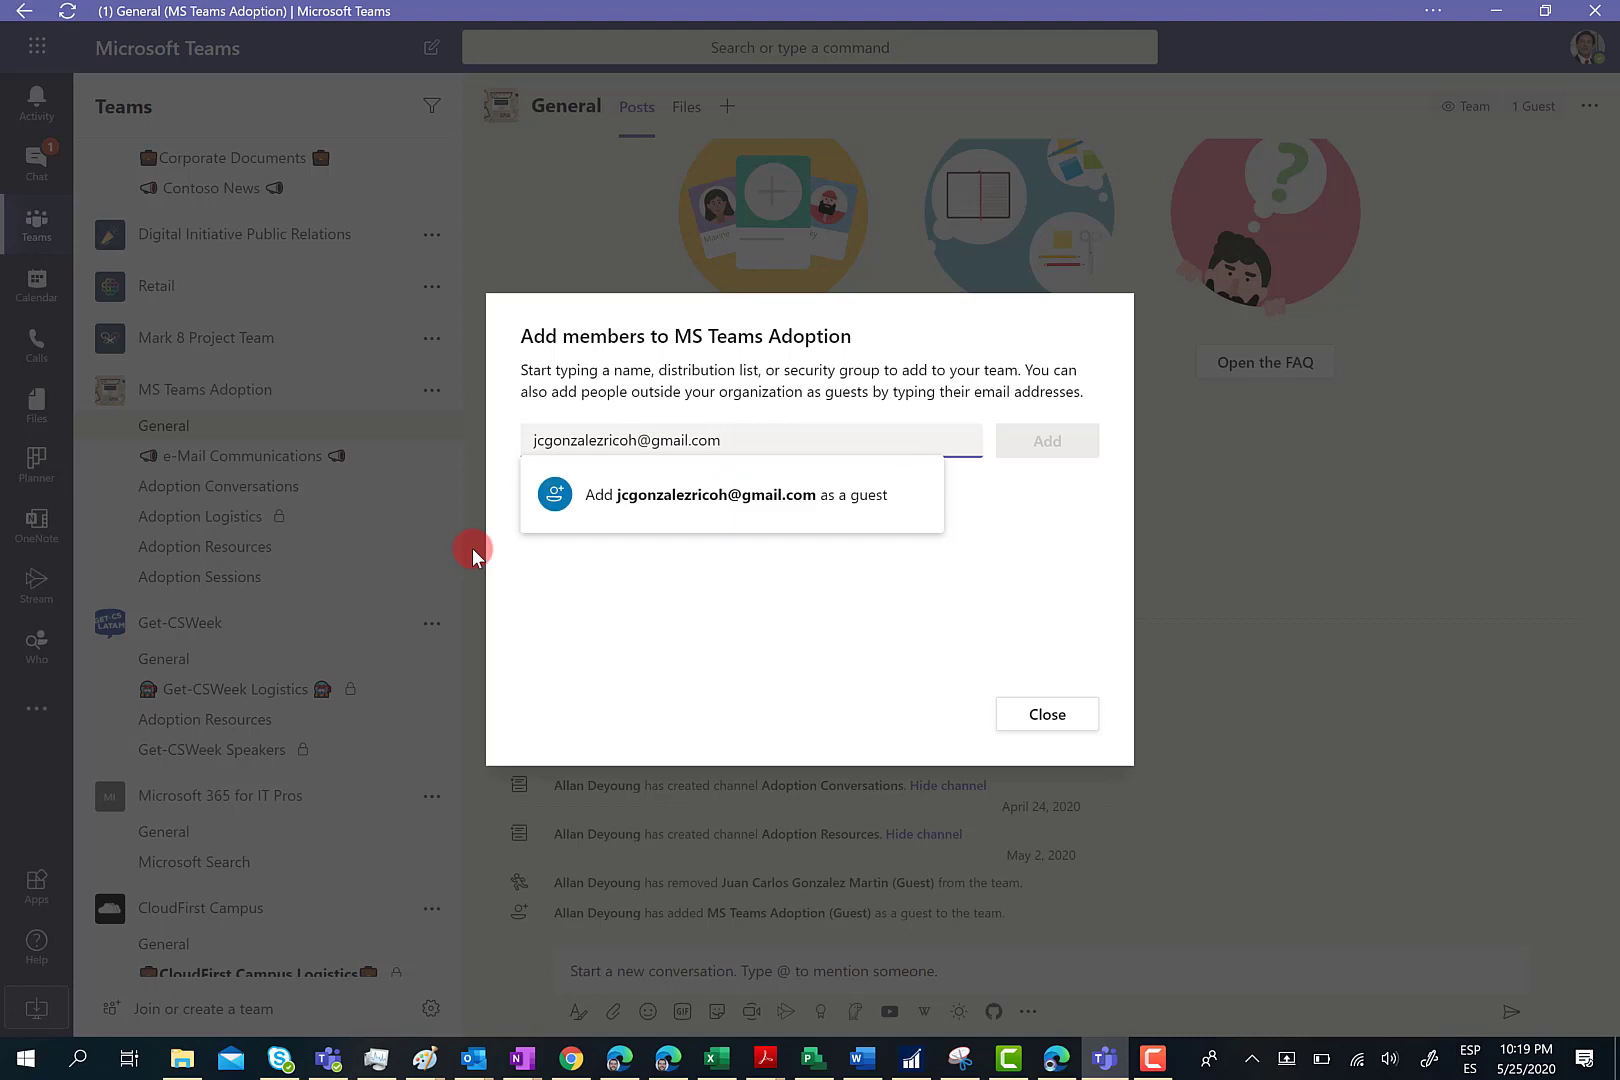
Add the guest's Gmail address as a guest, keeping the suggested name, then close the dialog
{"action": "left_click", "coordinate": [676, 495]}
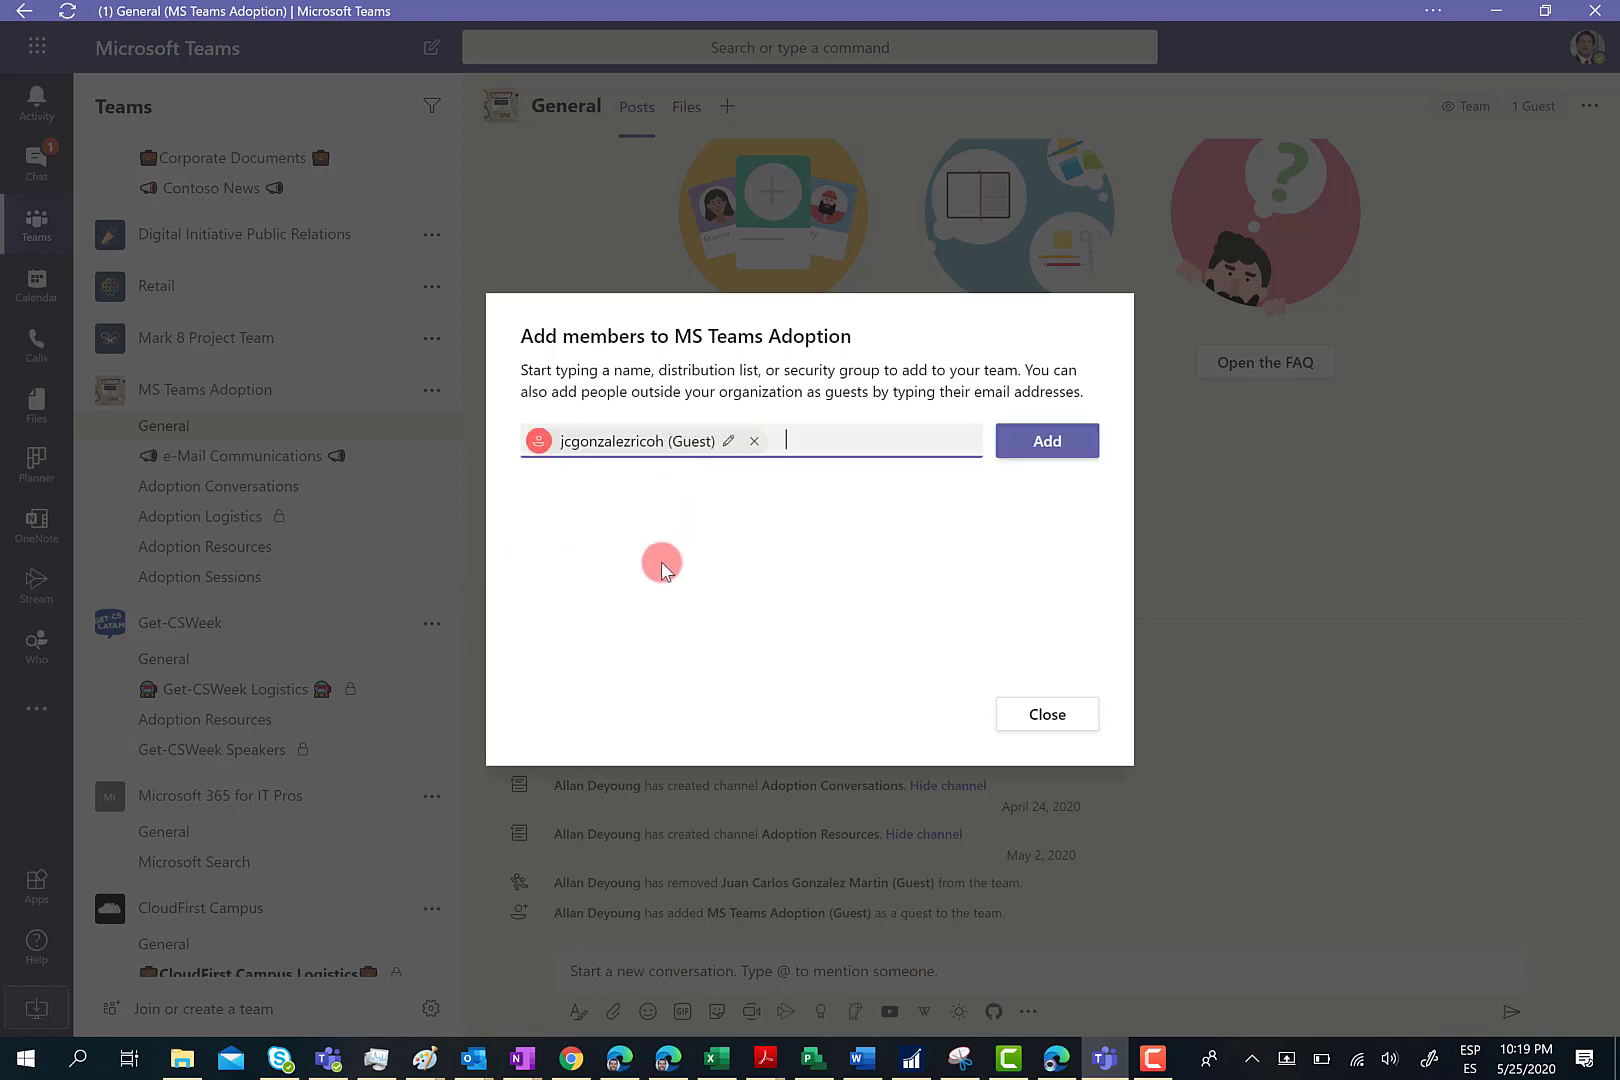
{"action": "left_click", "coordinate": [728, 441]}
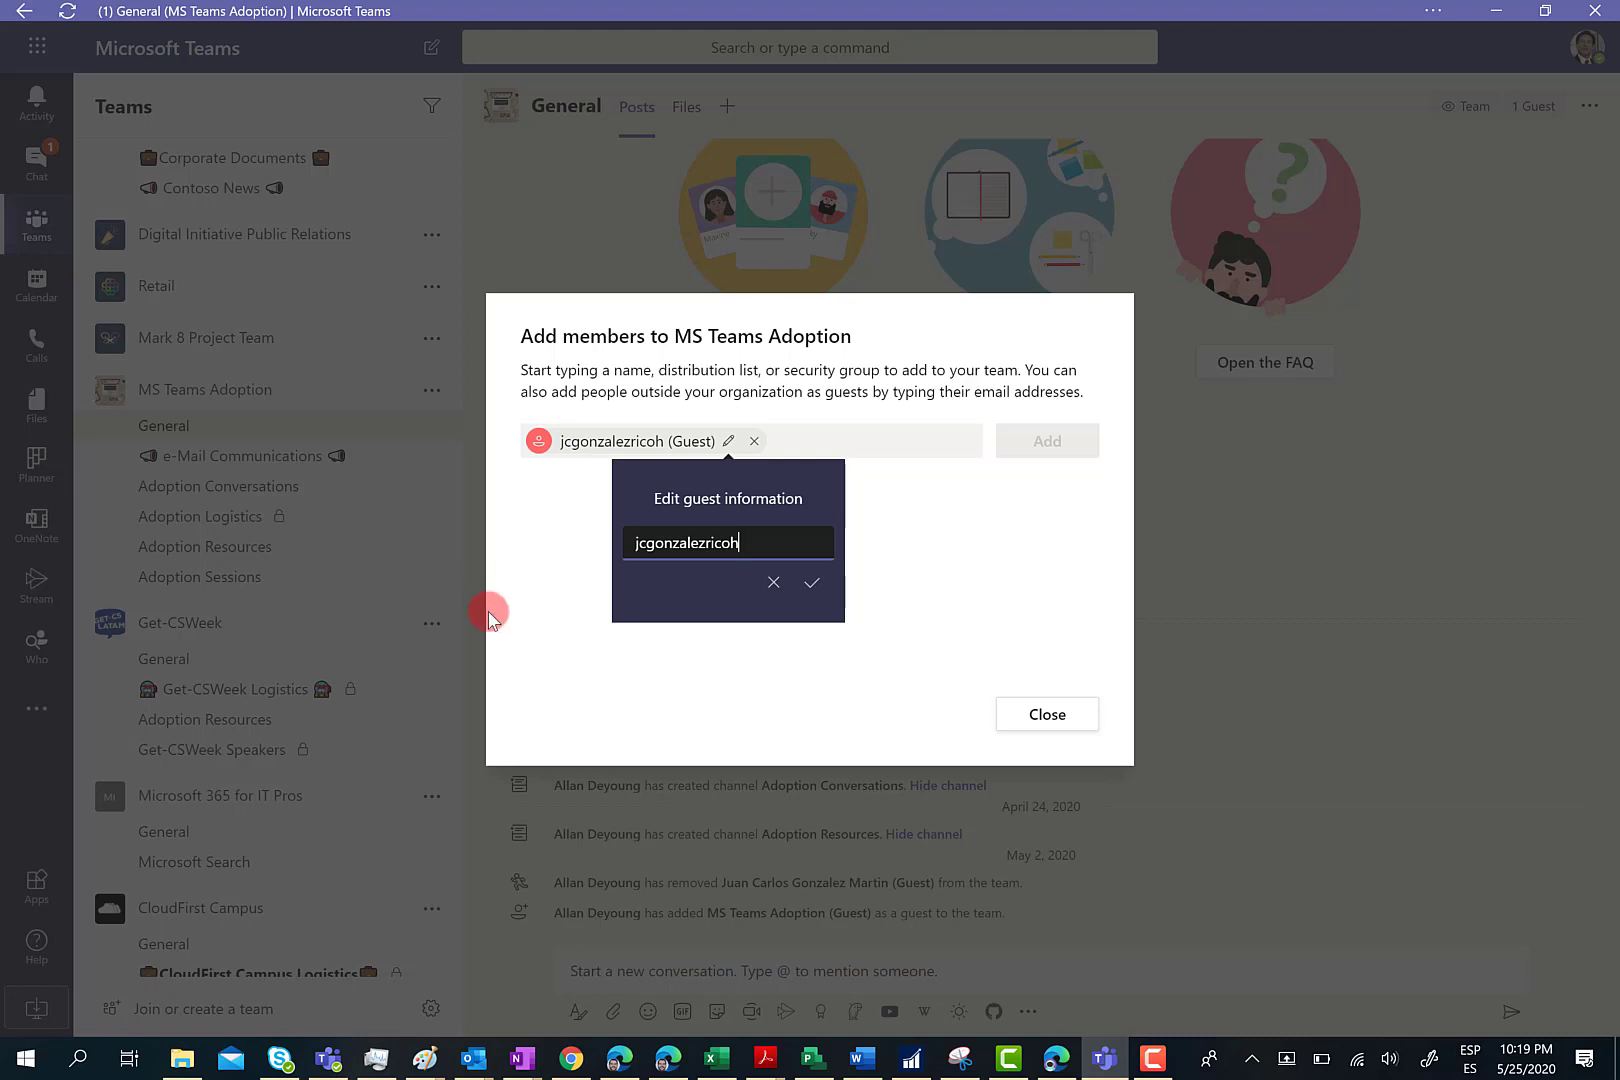
{"action": "left_click", "coordinate": [771, 585]}
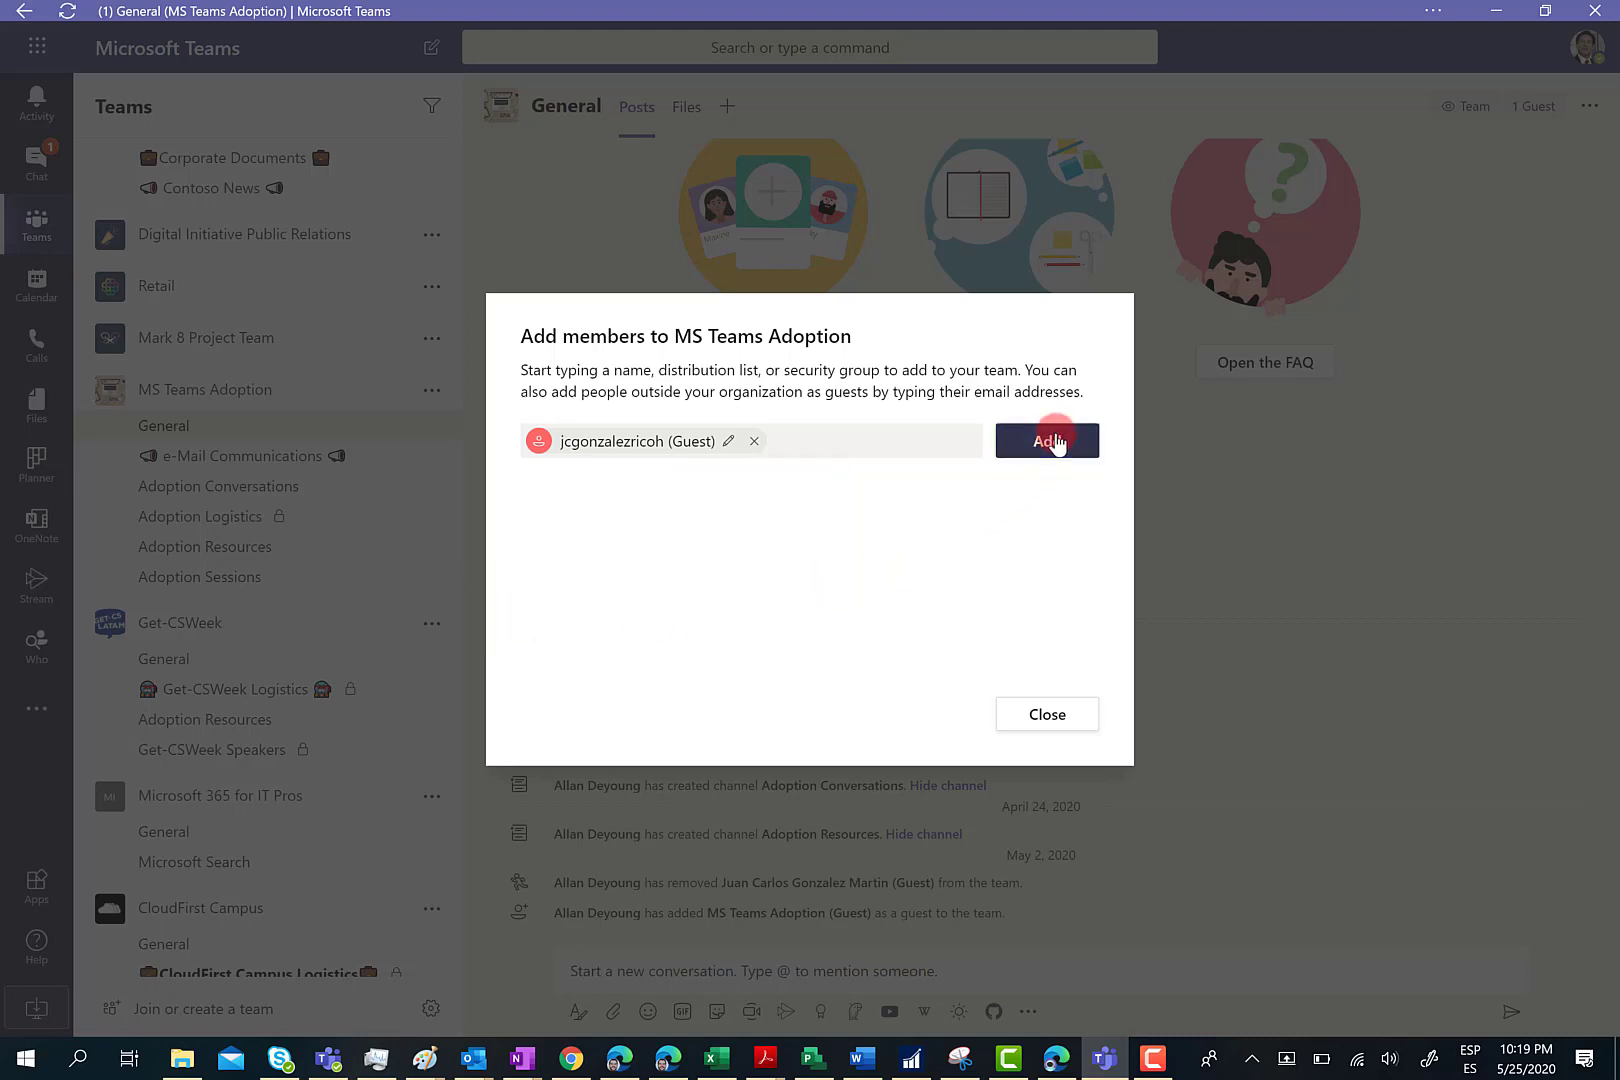
{"action": "left_click", "coordinate": [1050, 440]}
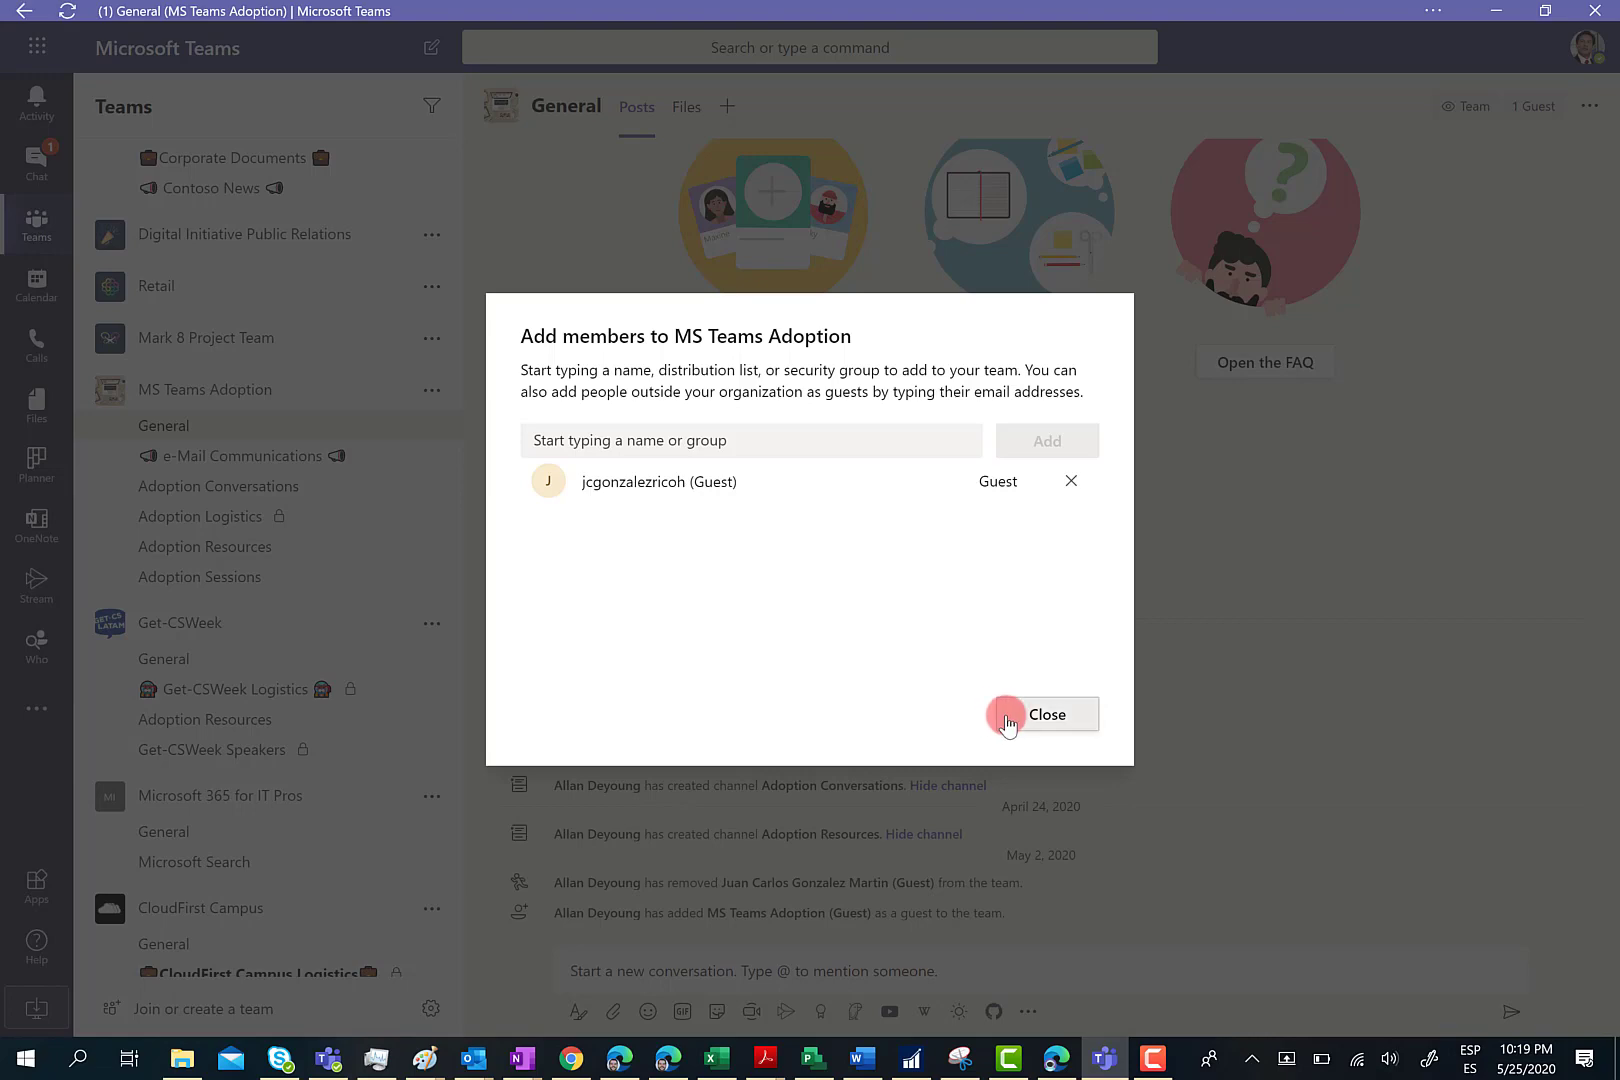
{"action": "left_click", "coordinate": [1010, 718]}
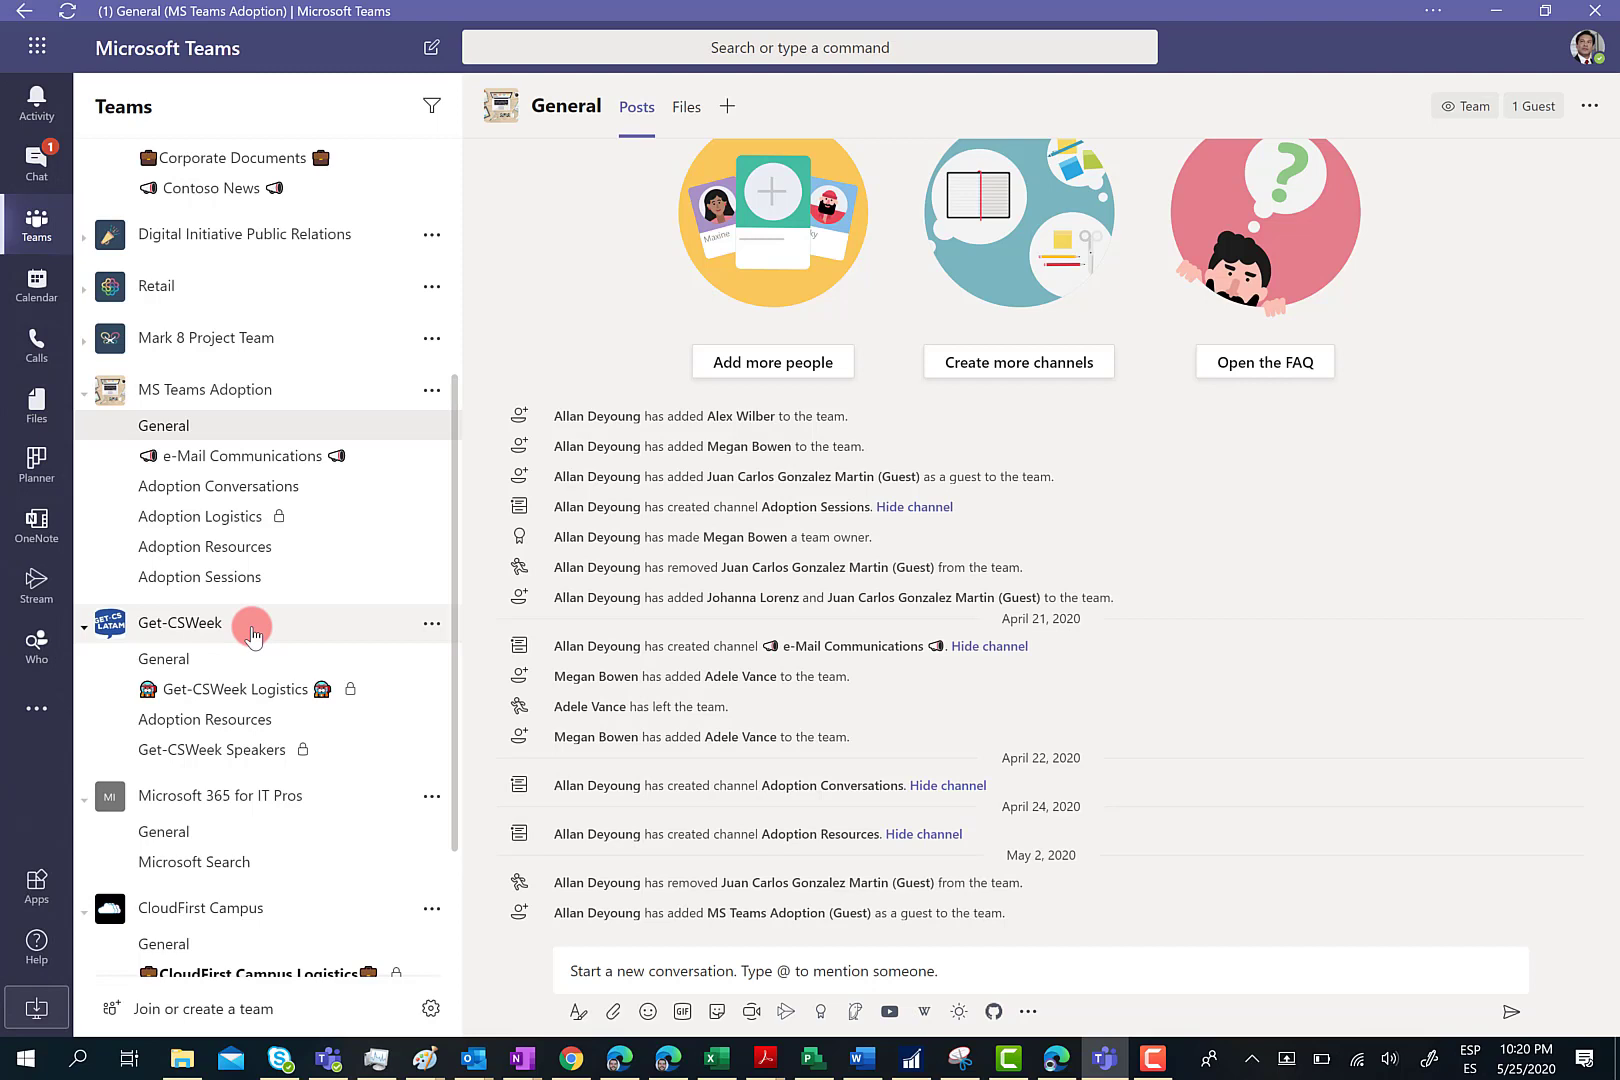
Open Manage team for MS Teams Adoption and expand Members and guests to show the new guest
{"action": "left_click", "coordinate": [431, 392]}
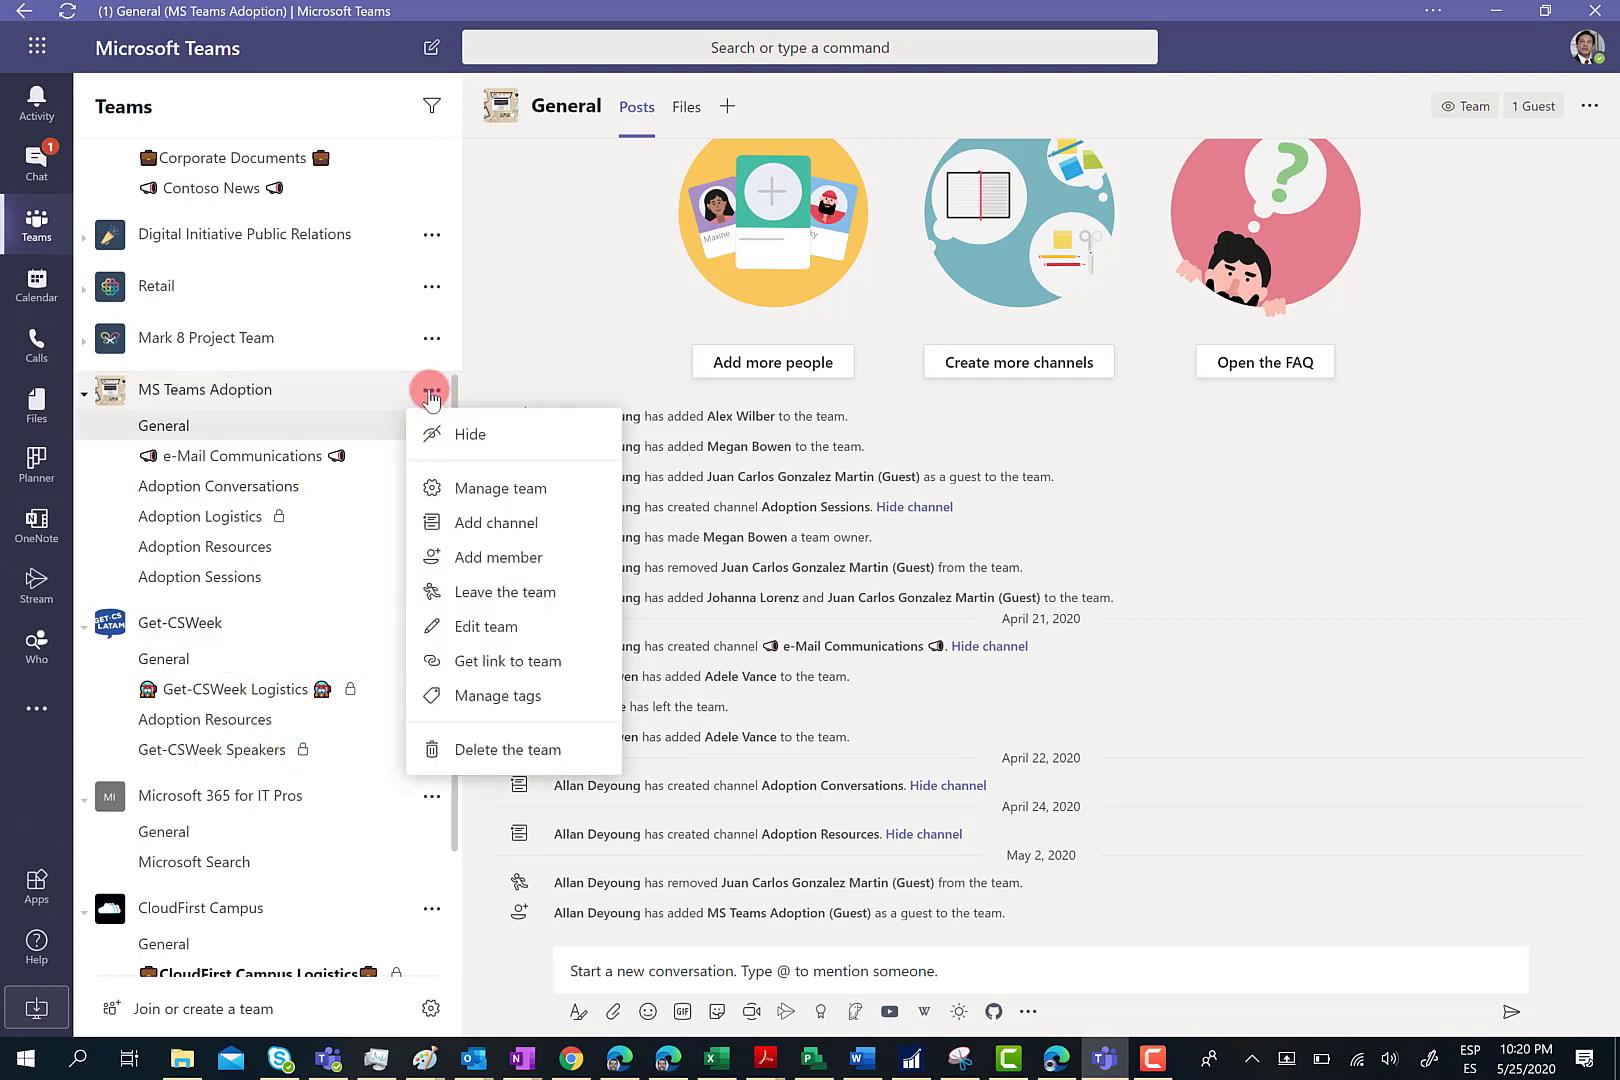
{"action": "left_click", "coordinate": [499, 490]}
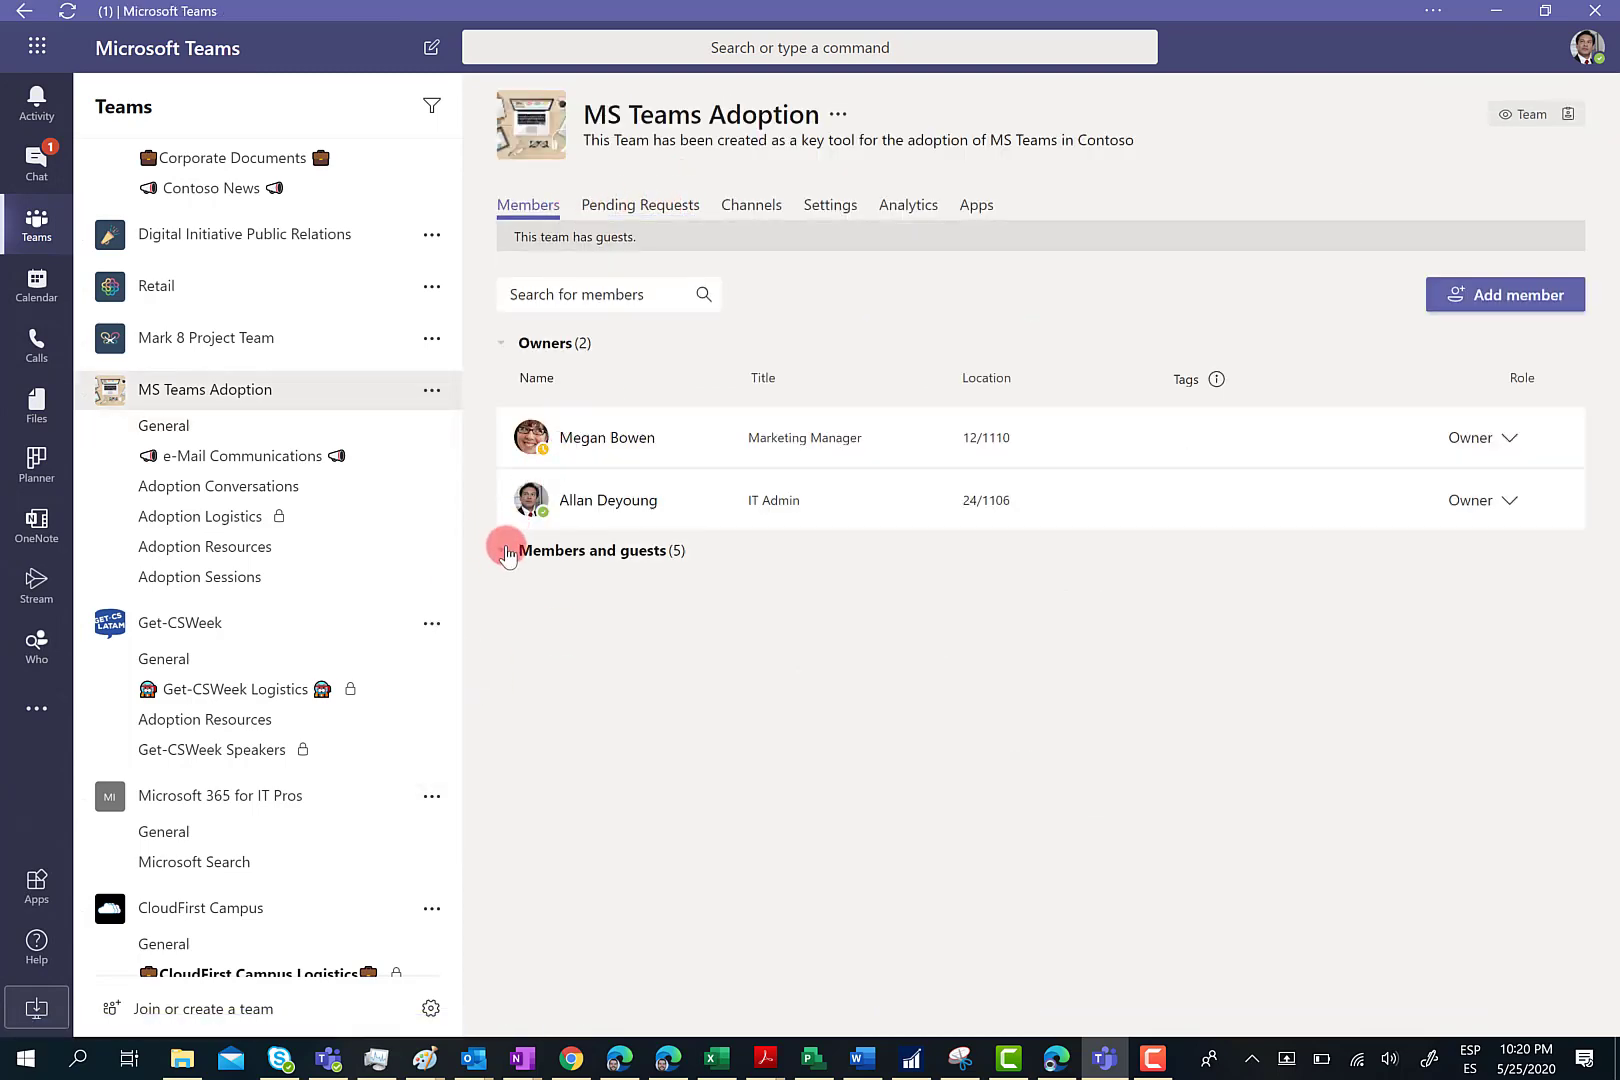
{"action": "left_click", "coordinate": [507, 551]}
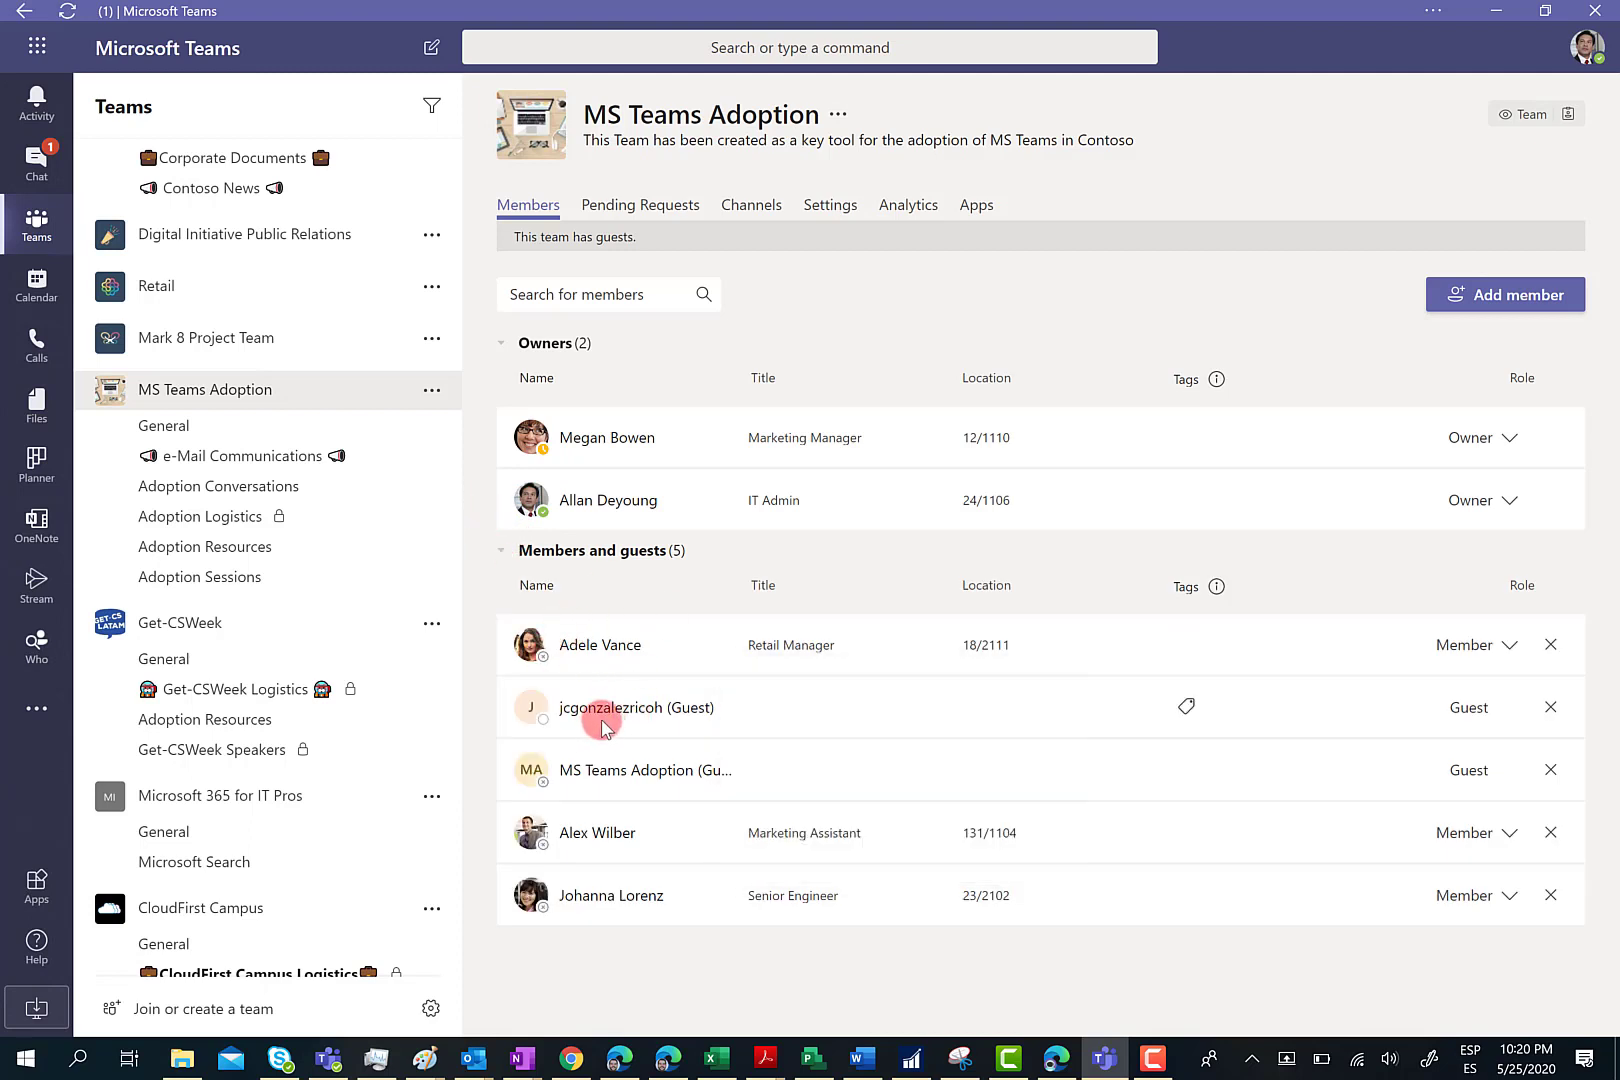
{"action": "mouse_move", "coordinate": [525, 709]}
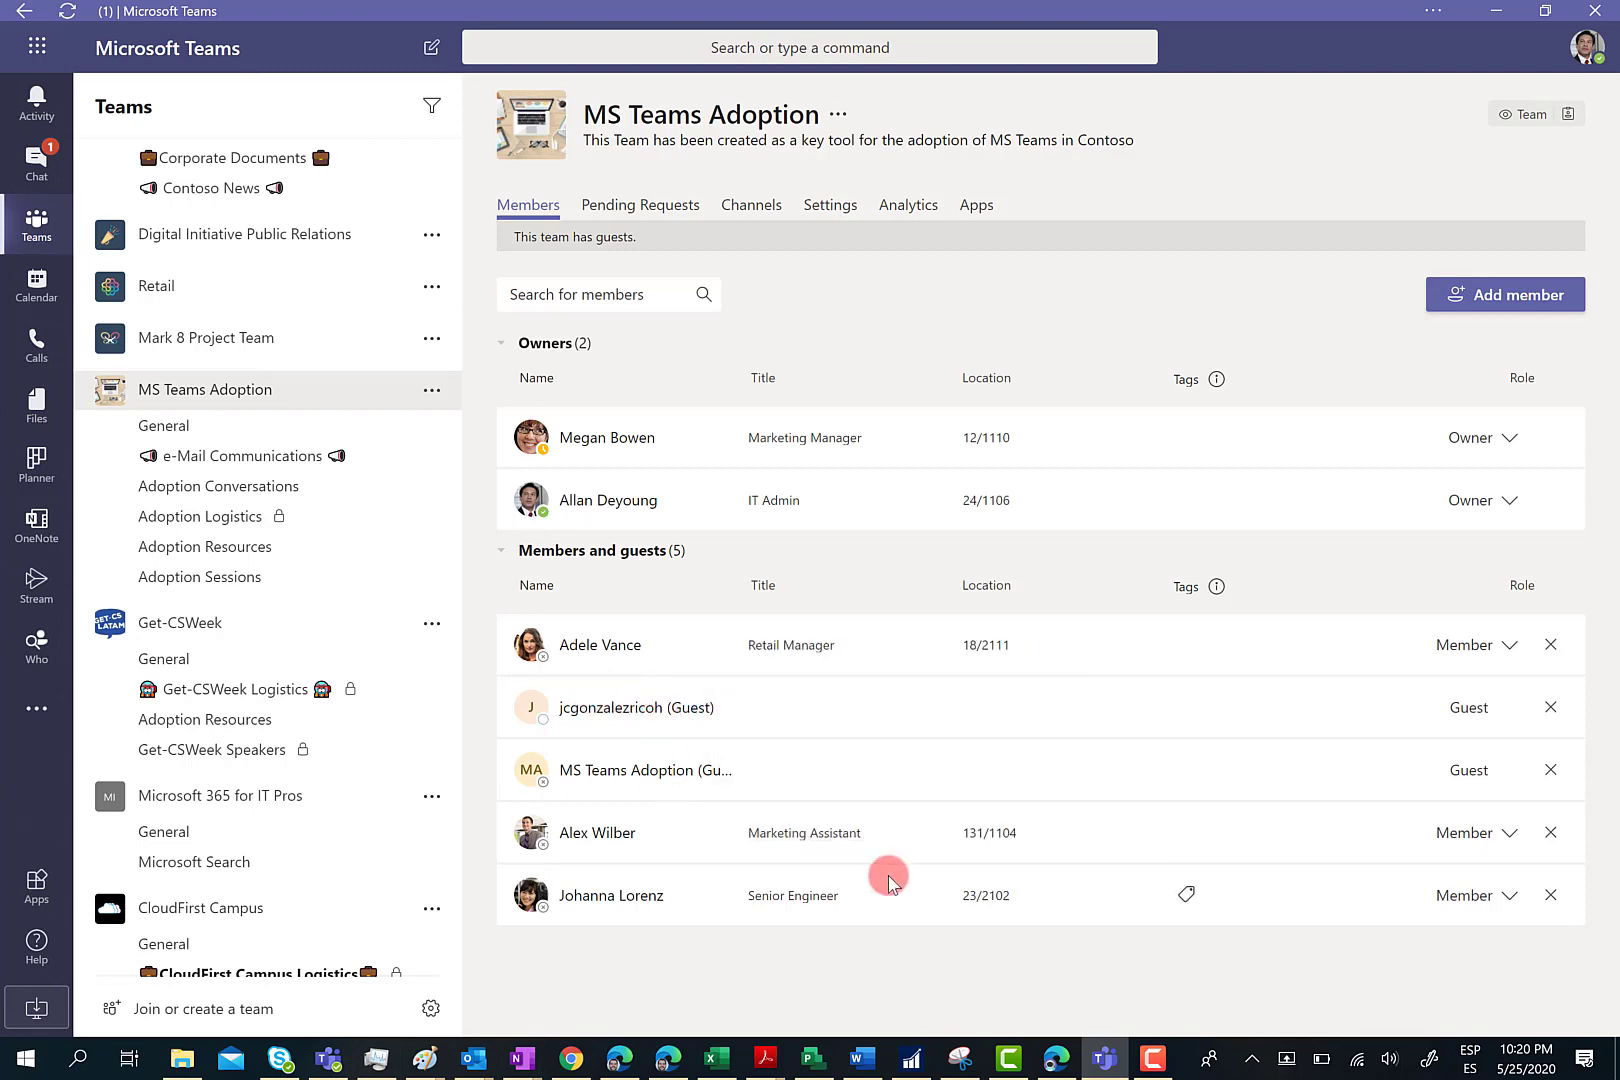
Return to Edge's Office Home page and launch the Admin tile
{"action": "left_click", "coordinate": [1057, 1062]}
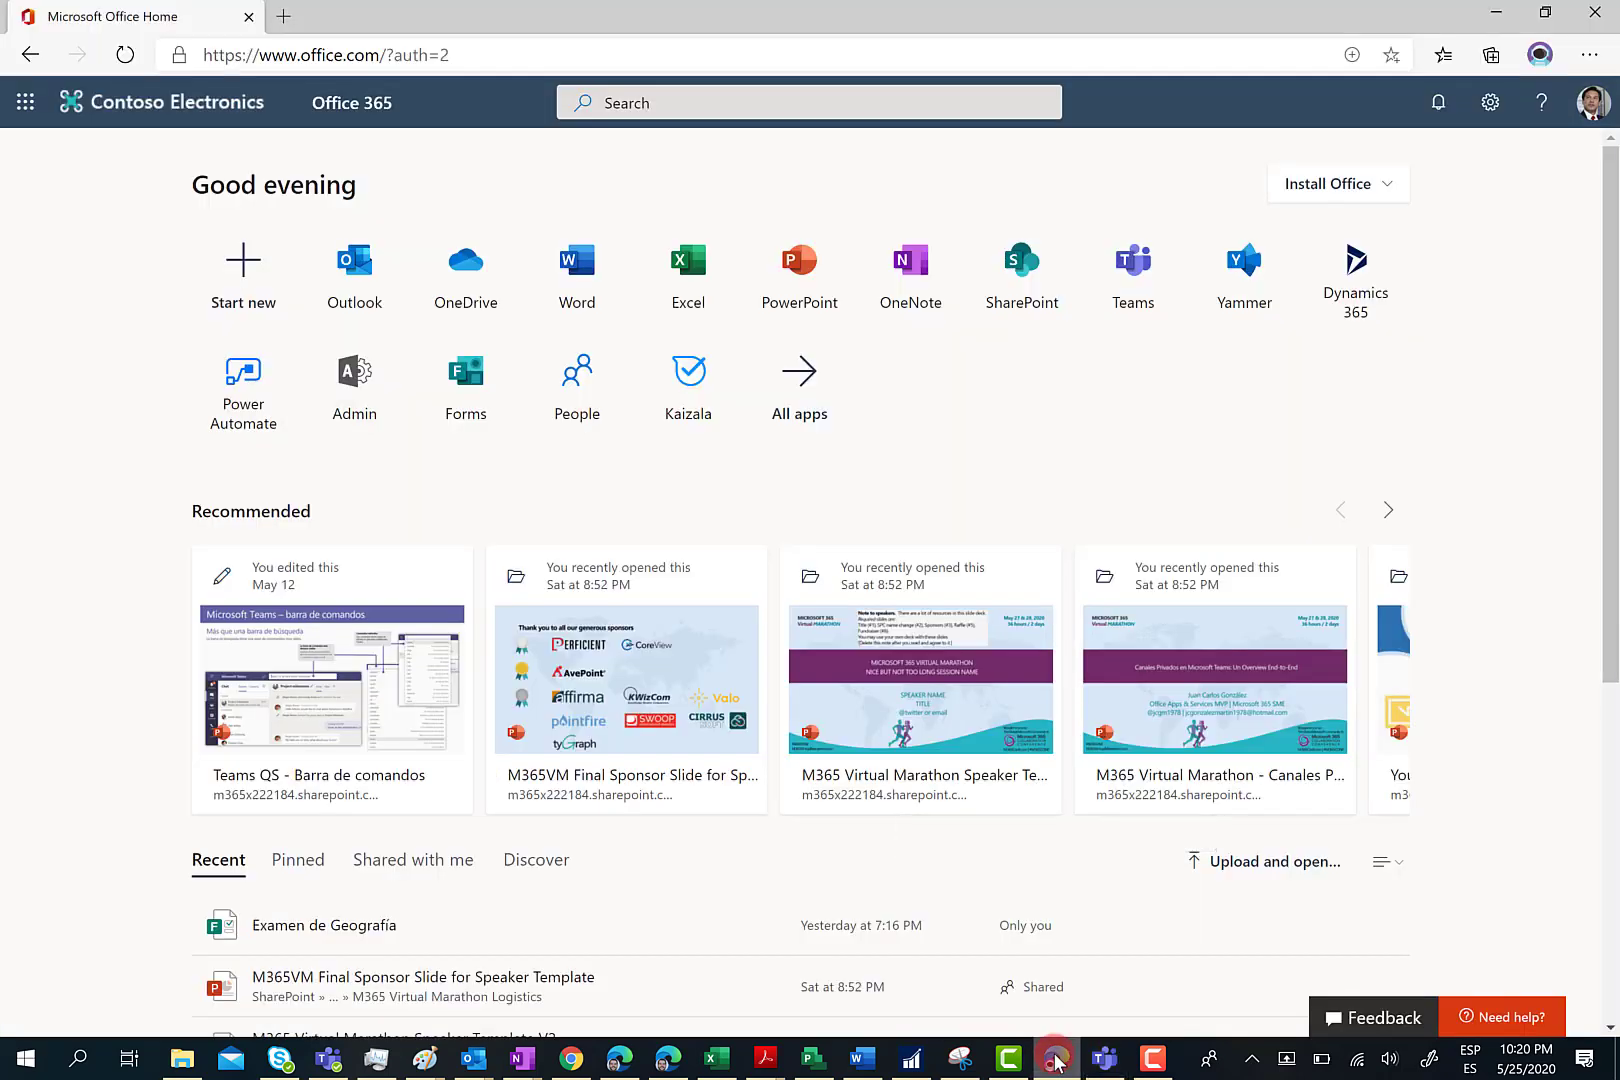
{"action": "left_click", "coordinate": [1057, 1062]}
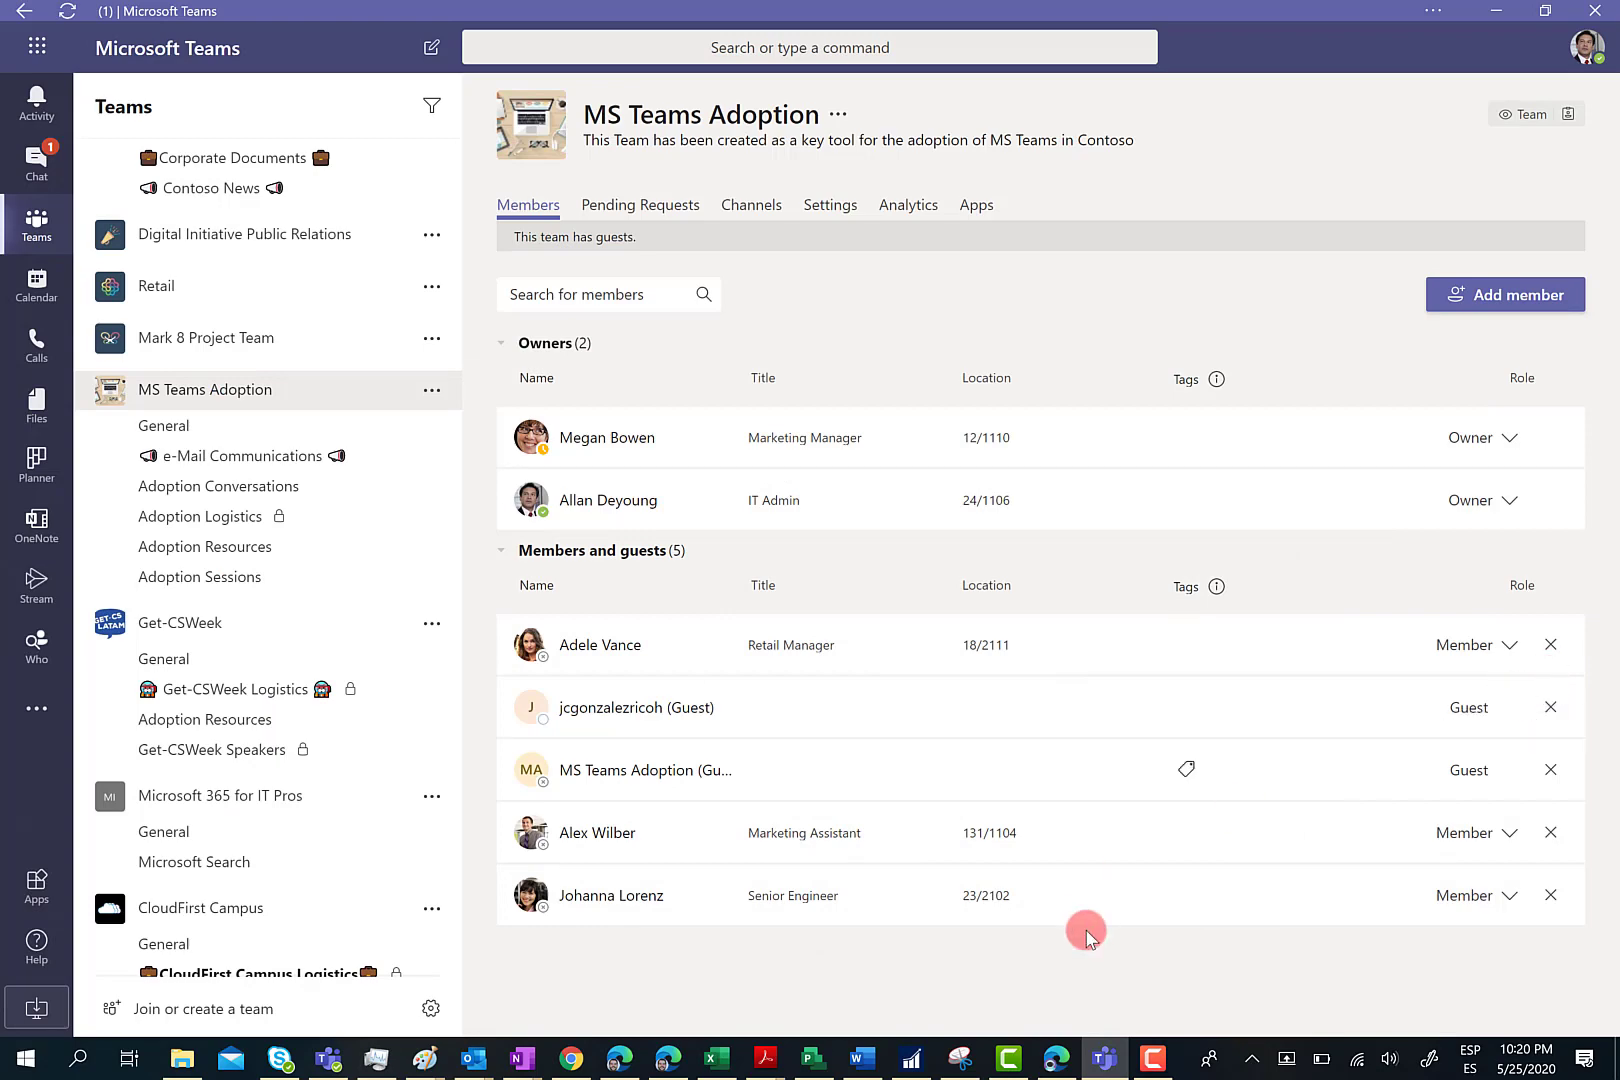
{"action": "left_click", "coordinate": [1045, 1057]}
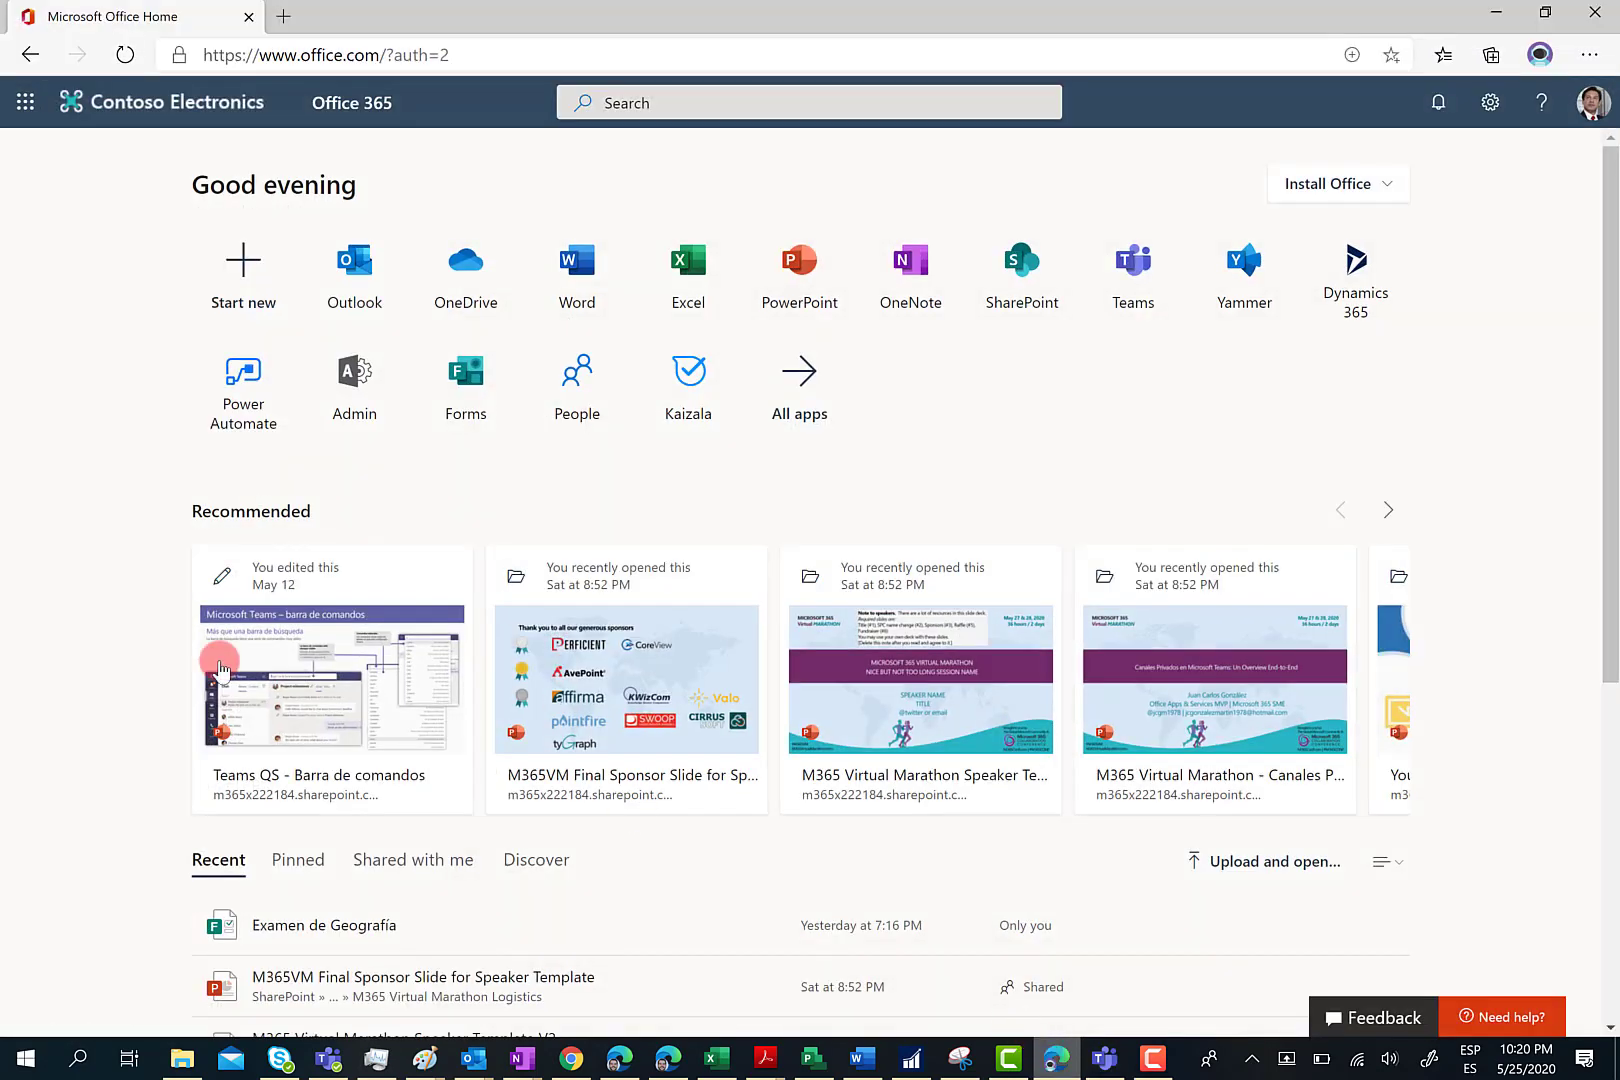
{"action": "left_click", "coordinate": [341, 378]}
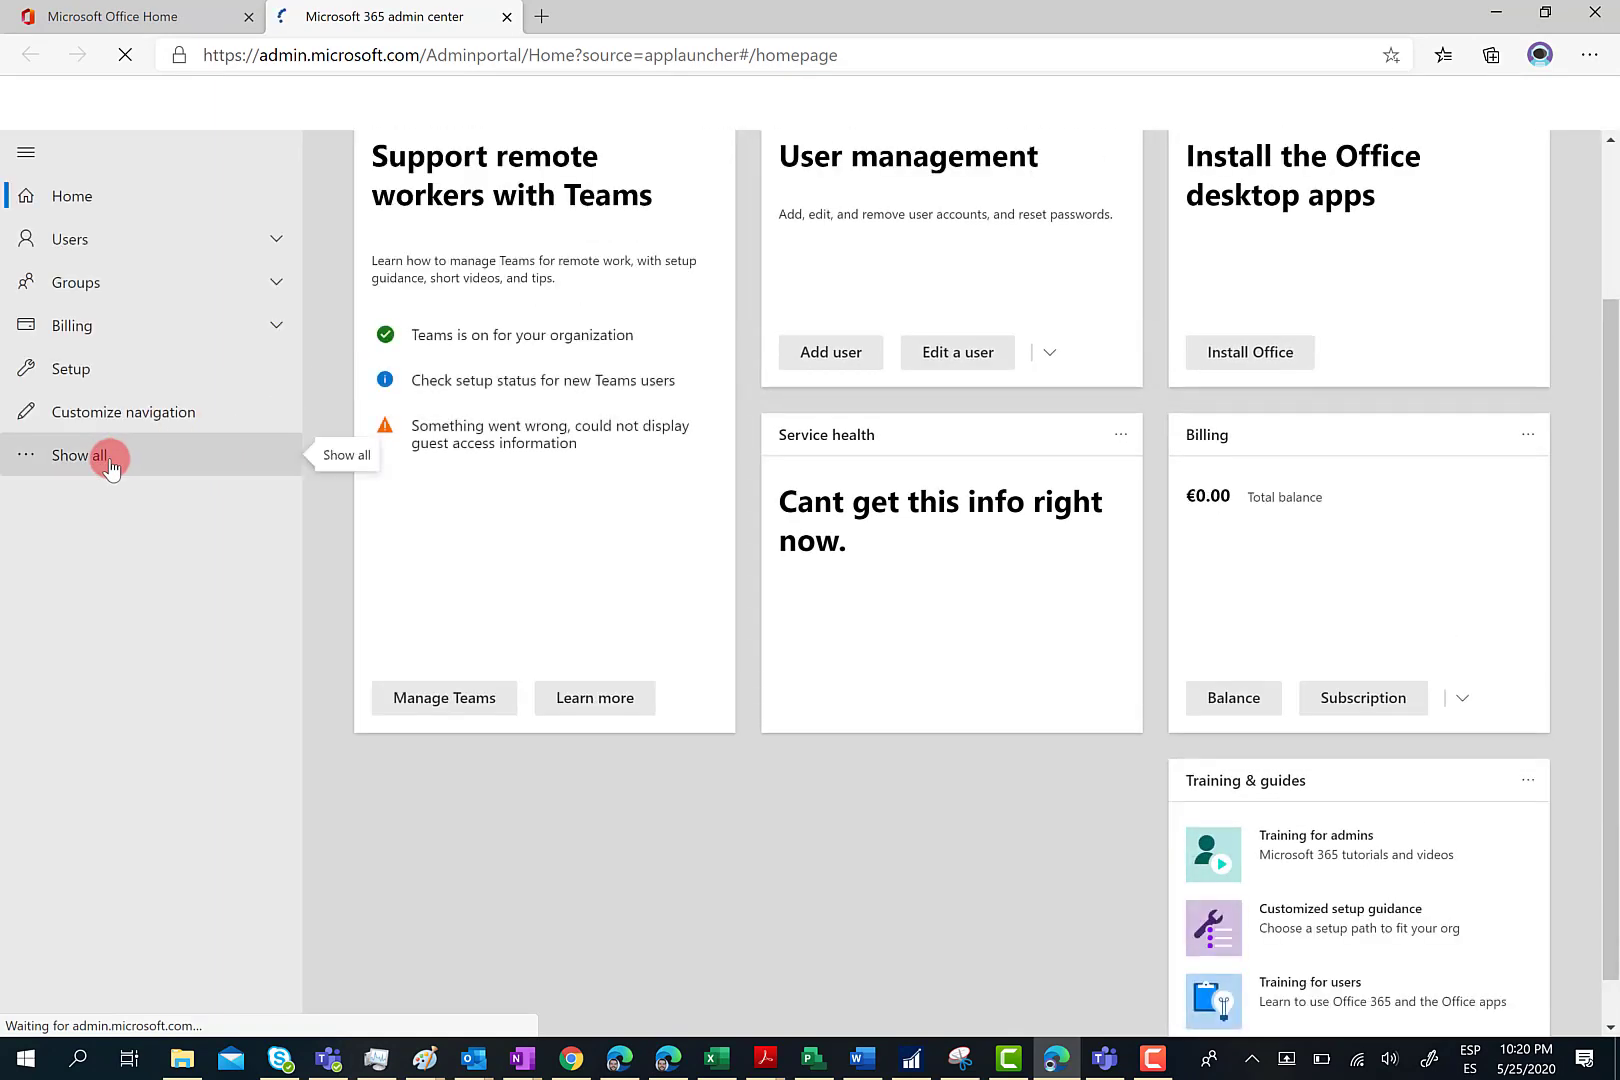
Expand the admin navigation and go to Users > Guest users
{"action": "left_click", "coordinate": [108, 460]}
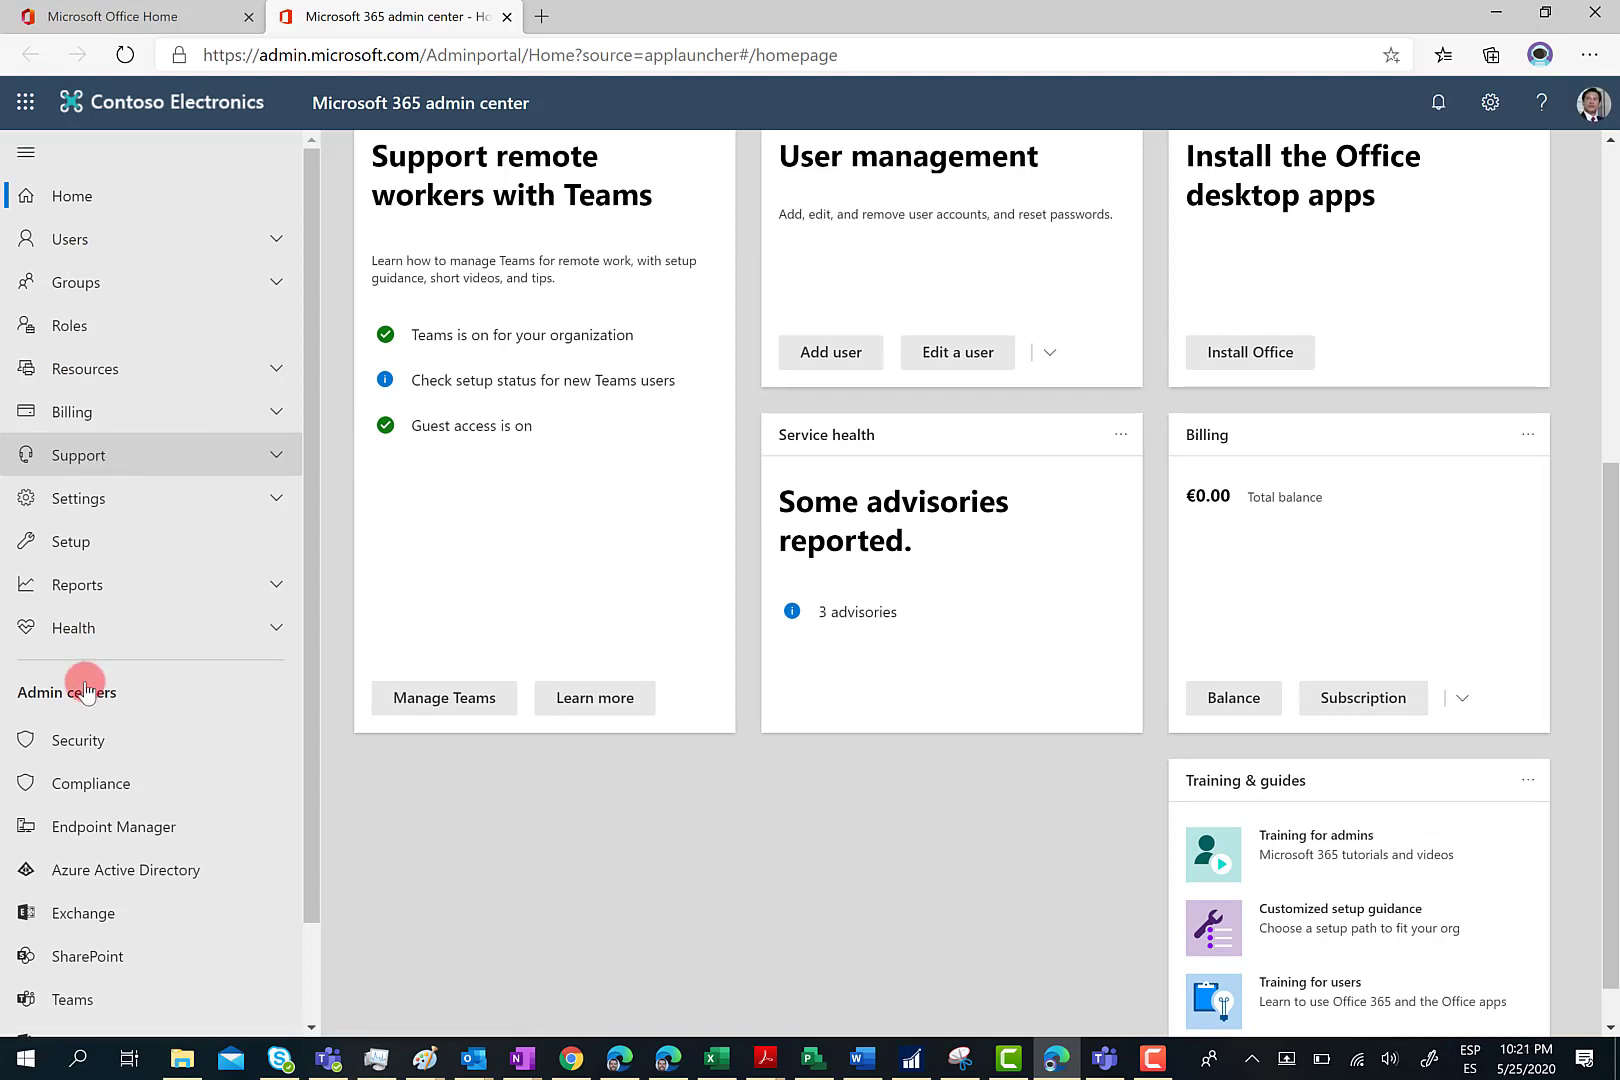
{"action": "left_click", "coordinate": [78, 245]}
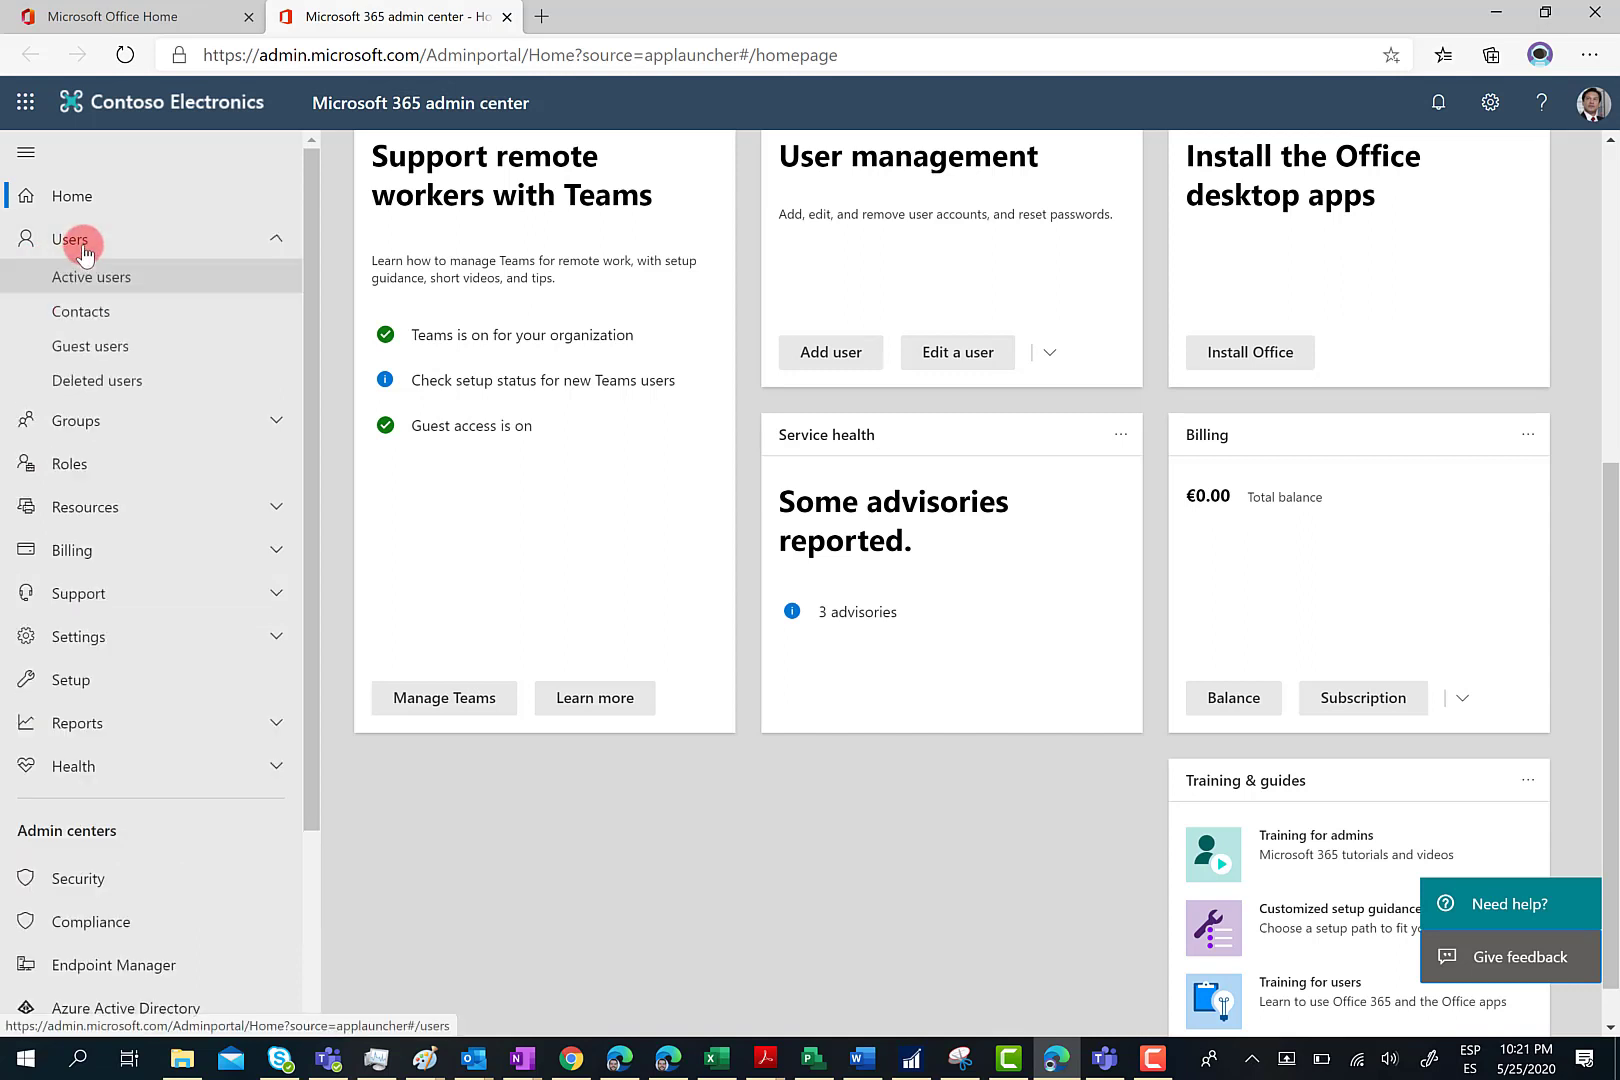
{"action": "left_click", "coordinate": [127, 352]}
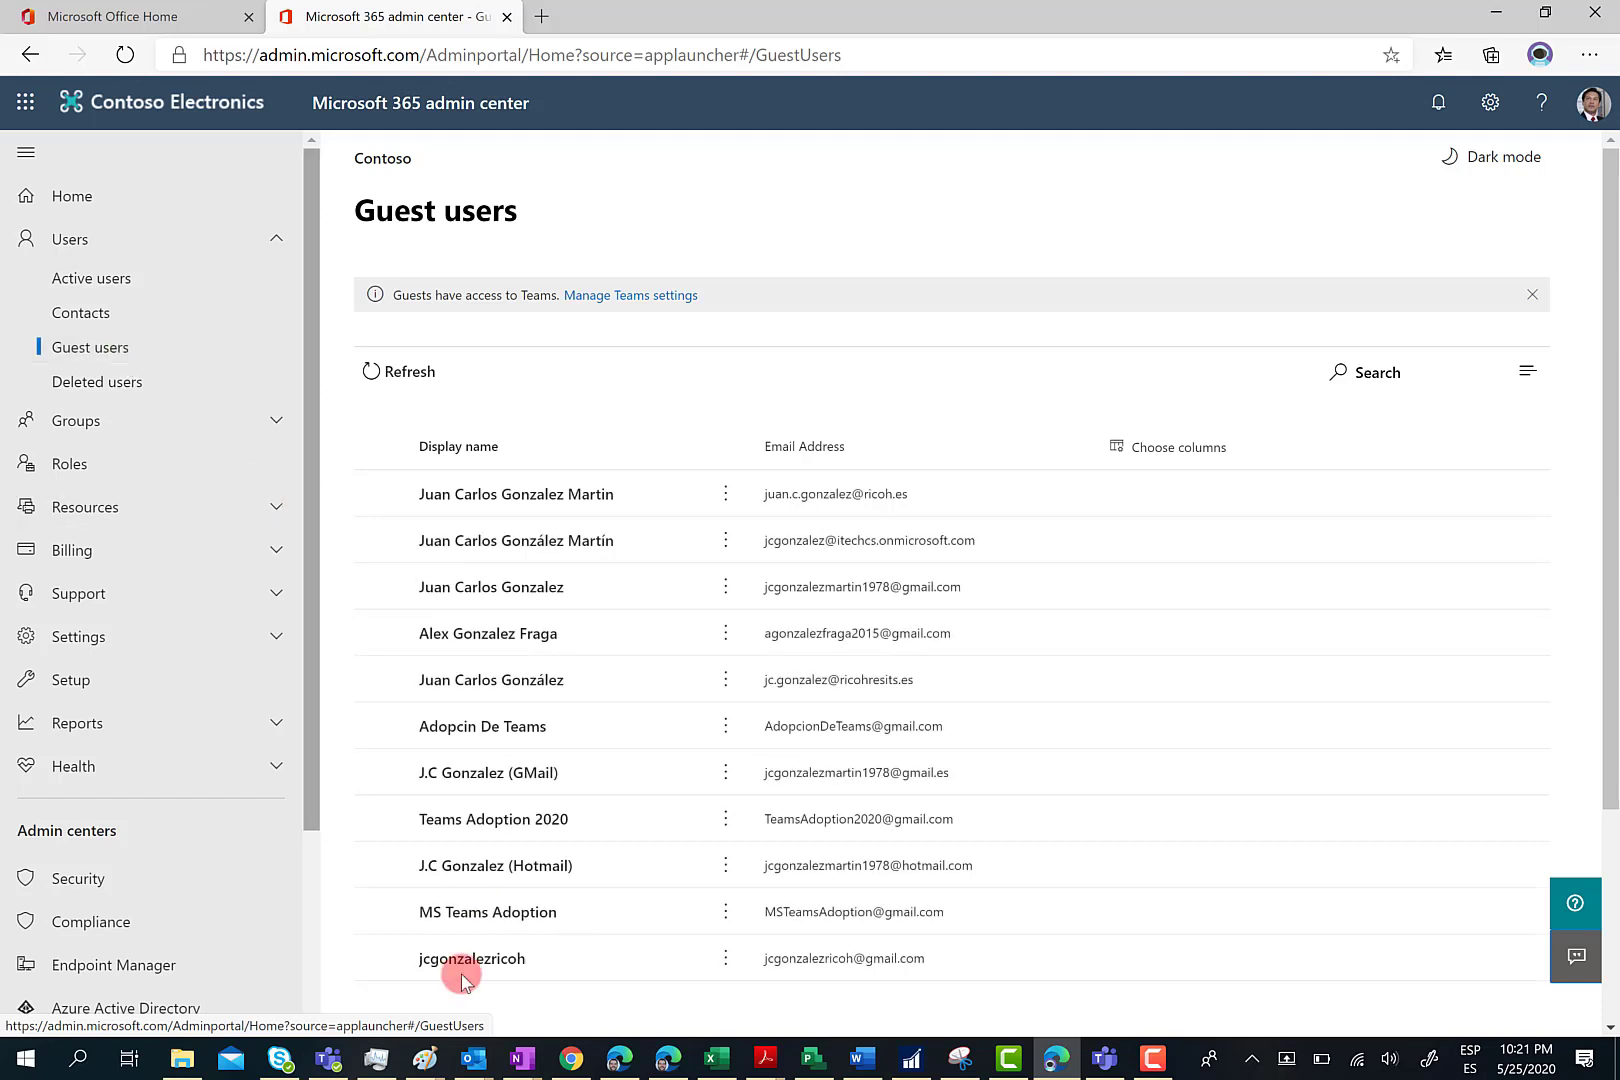
Open the newest guest's details panel and select its e-mail-style display name
{"action": "left_click", "coordinate": [380, 957]}
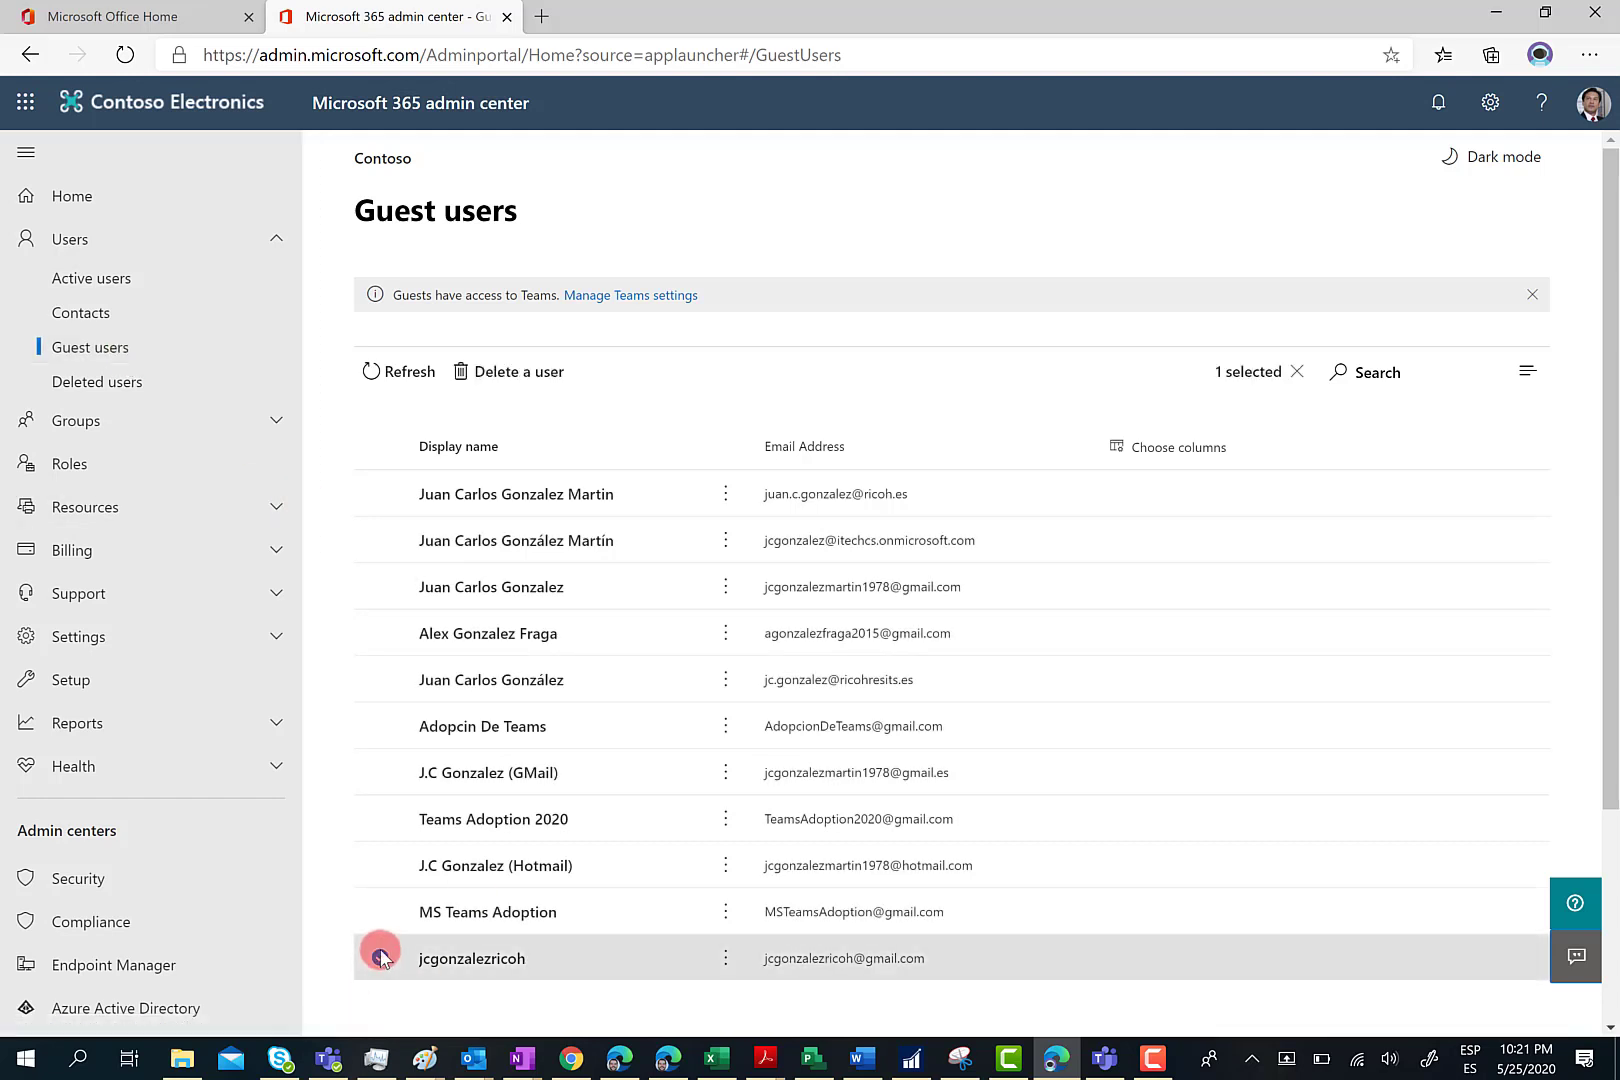
{"action": "left_click", "coordinate": [472, 960]}
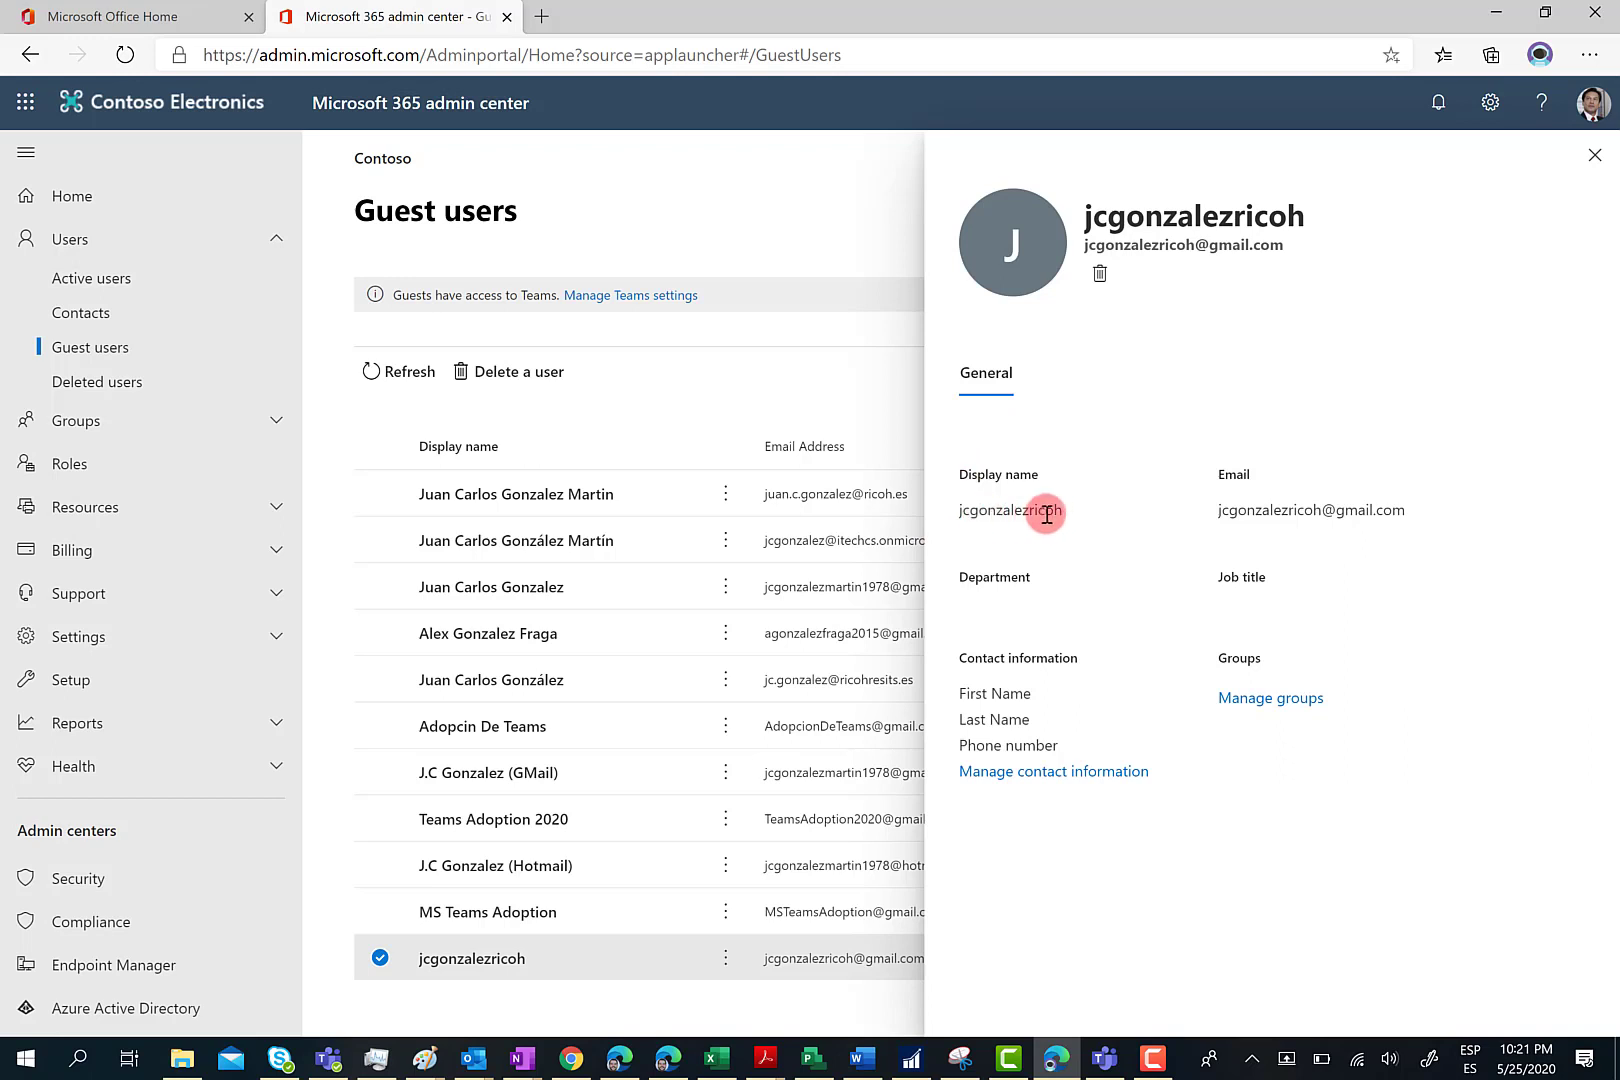
{"action": "left_click_drag", "start_coordinate": [1059, 514], "coordinate": [969, 511]}
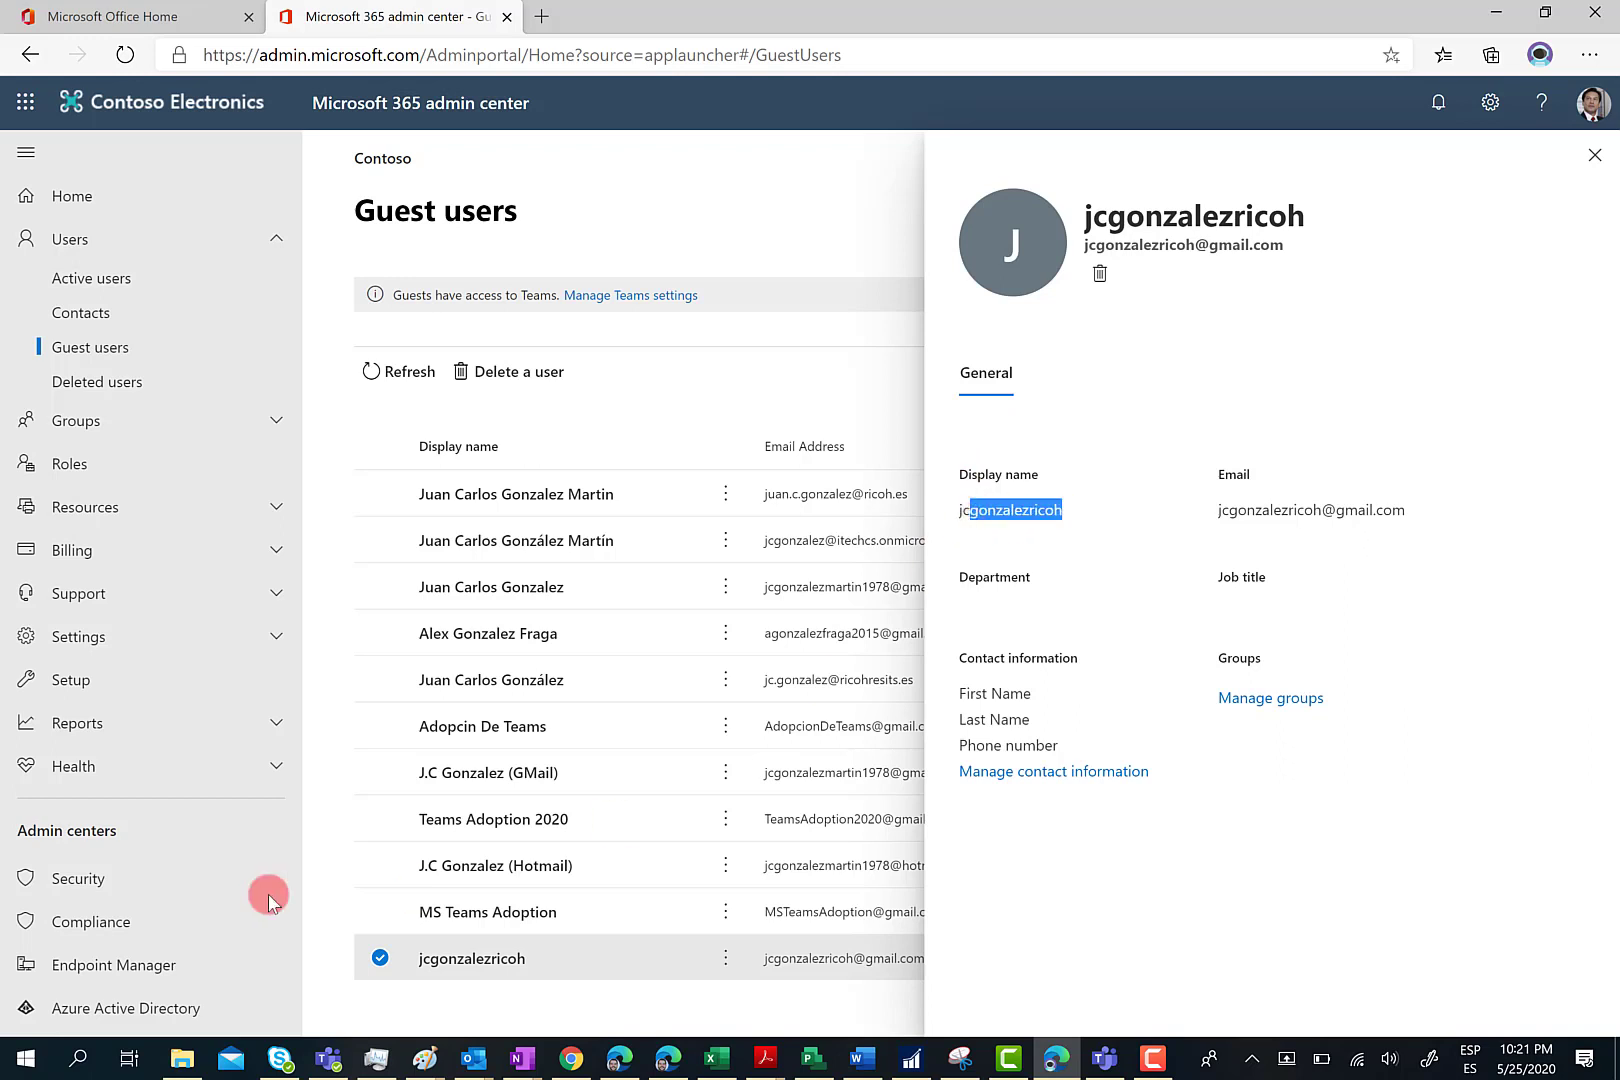
{"action": "scroll", "coordinate": [83, 966], "scroll_direction": "down", "scroll_amount": 3}
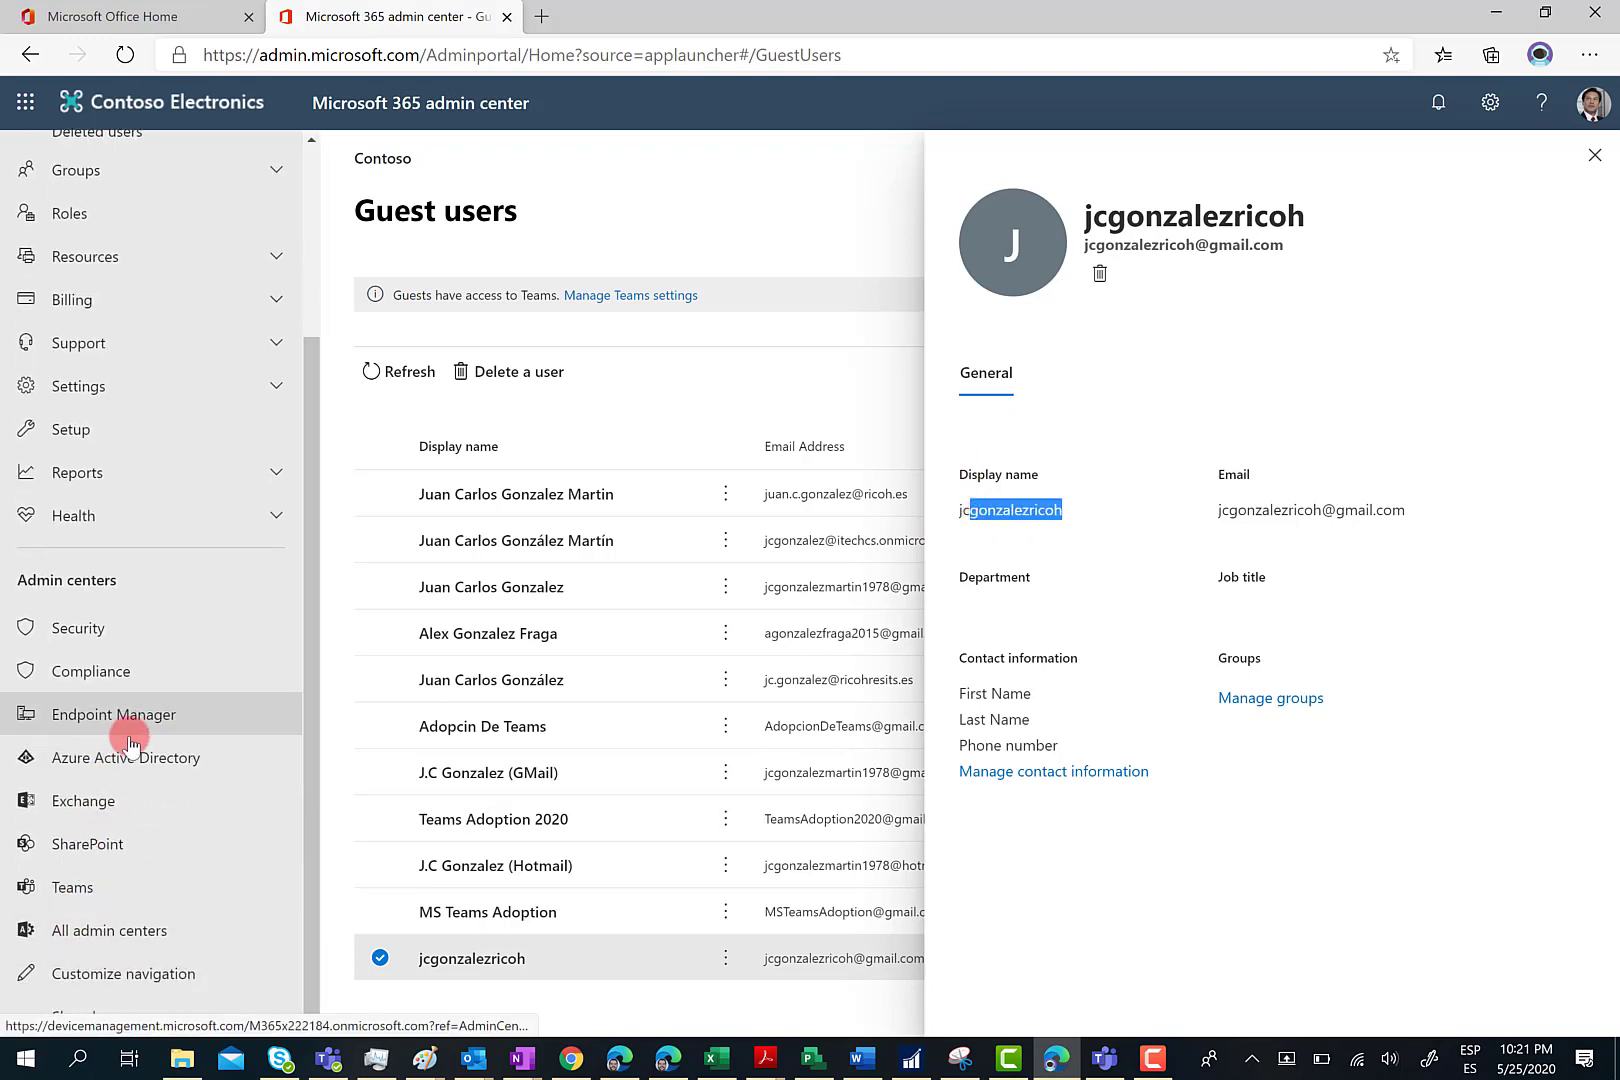
Open Azure Active Directory from Admin centers and go to its All users list
{"action": "left_click", "coordinate": [122, 762]}
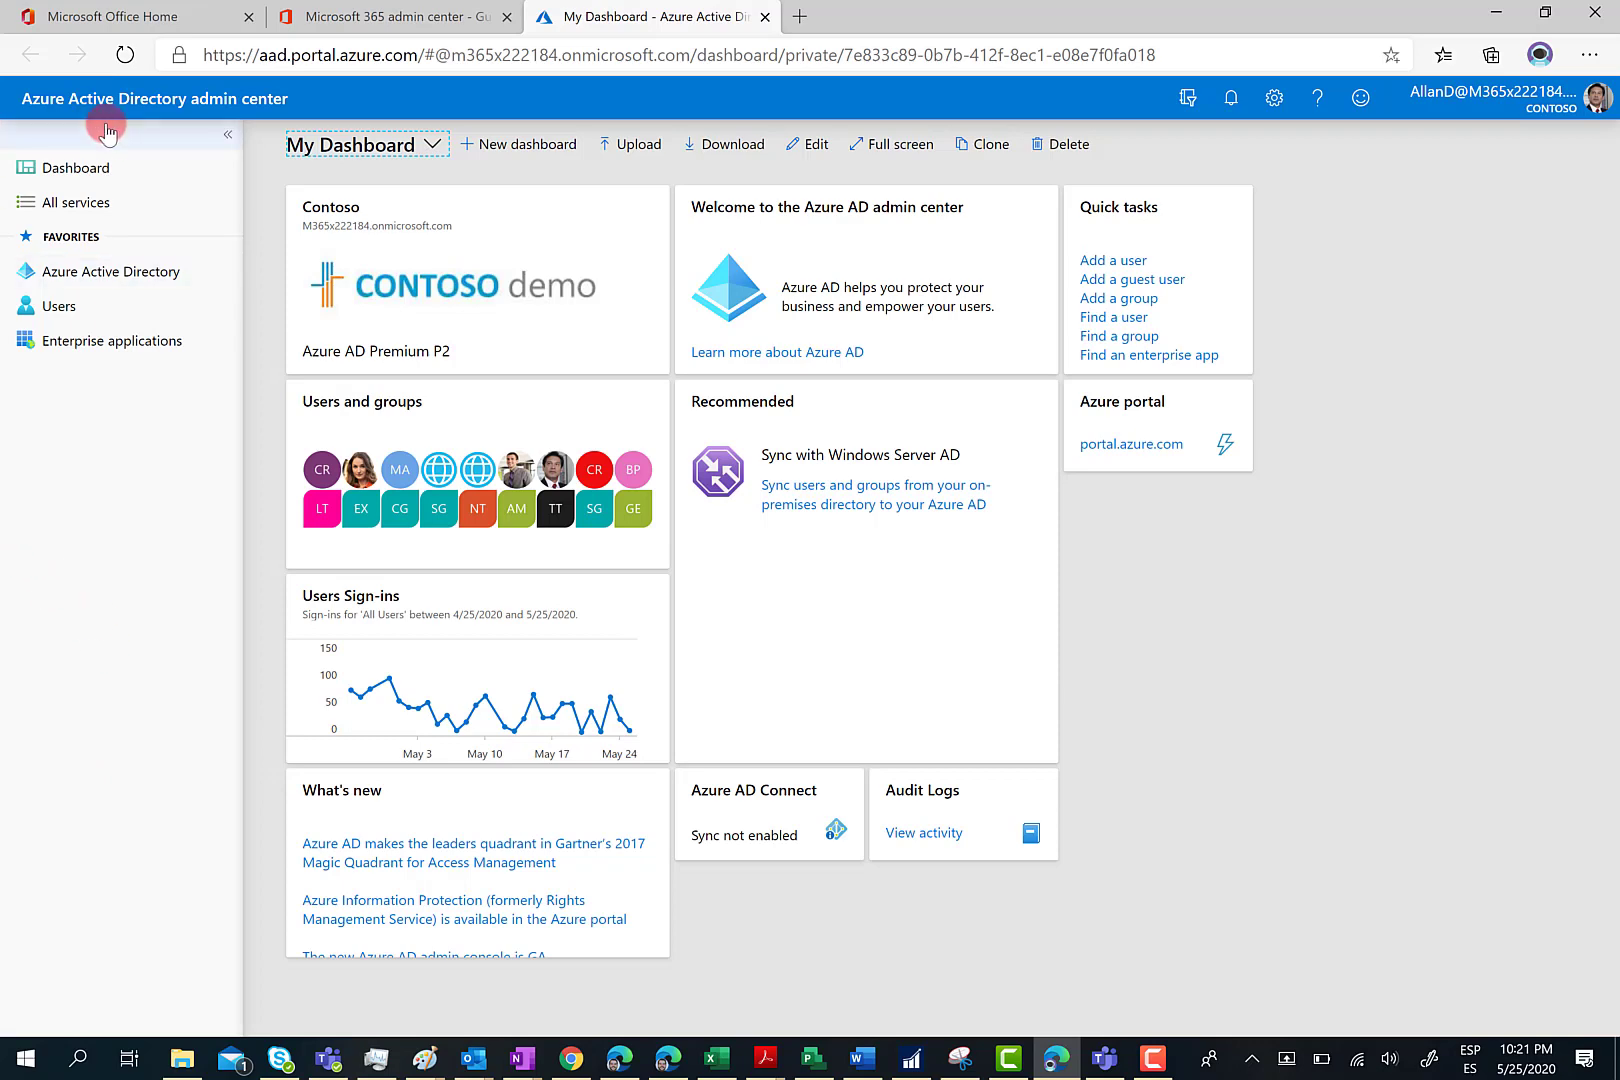
{"action": "left_click", "coordinate": [107, 270]}
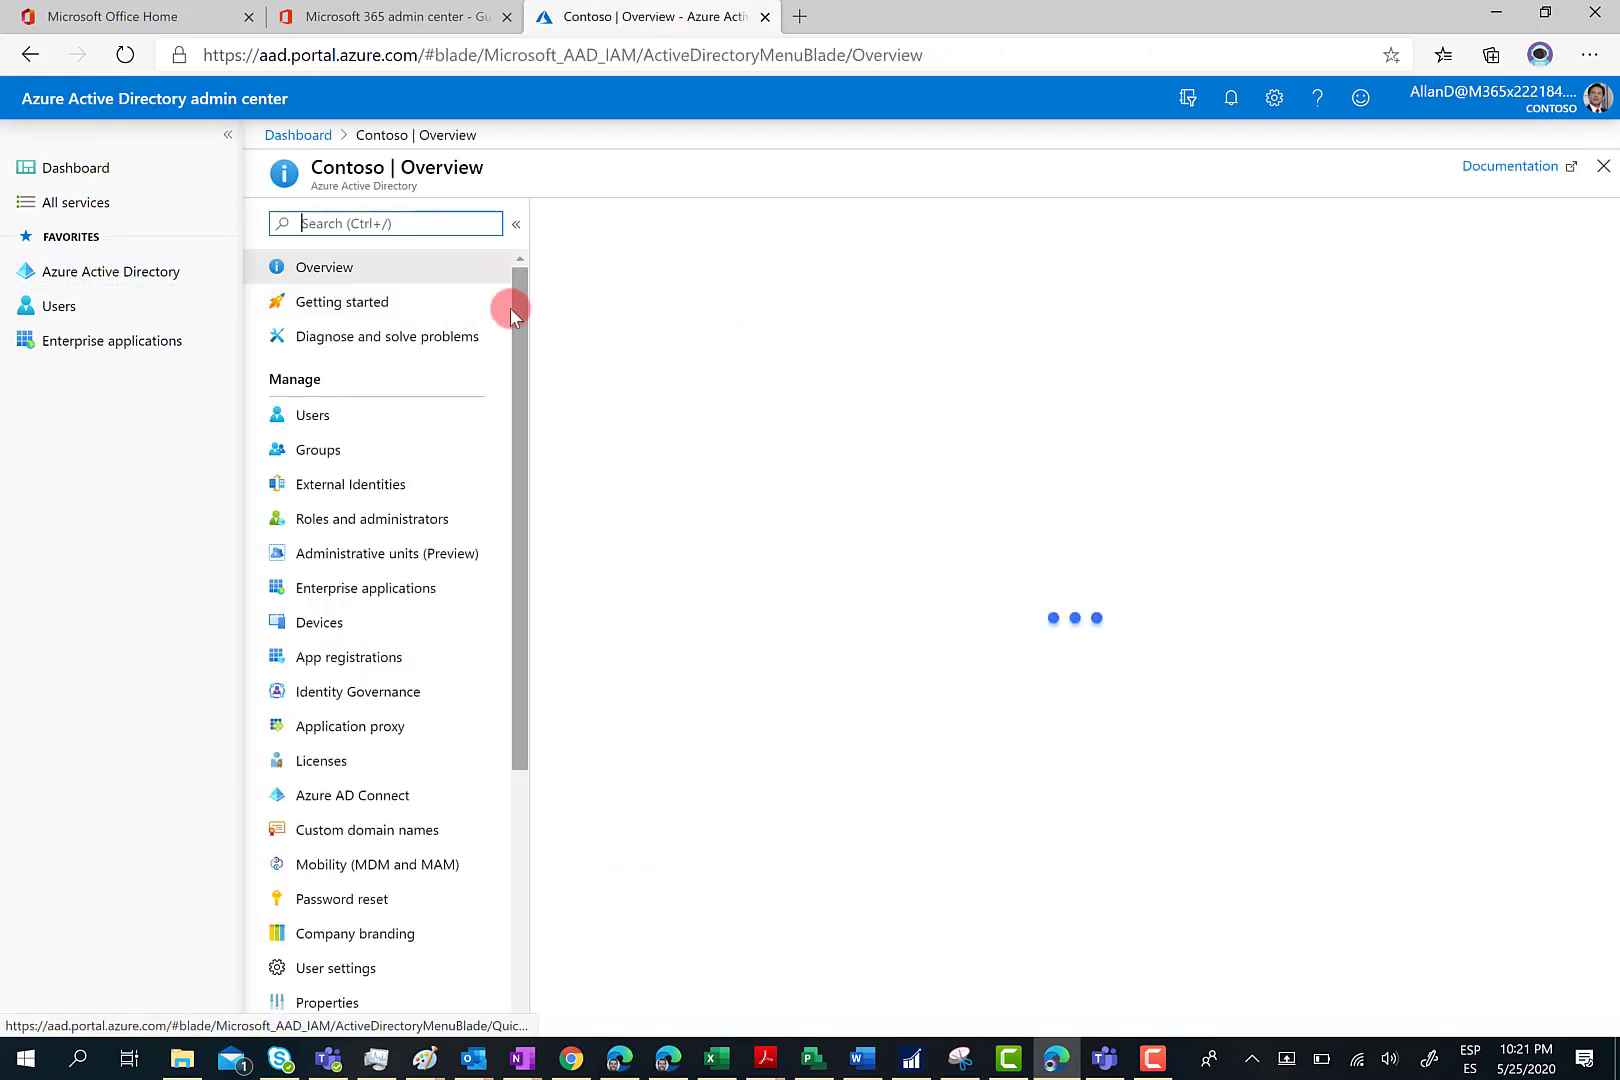
{"action": "left_click", "coordinate": [314, 418]}
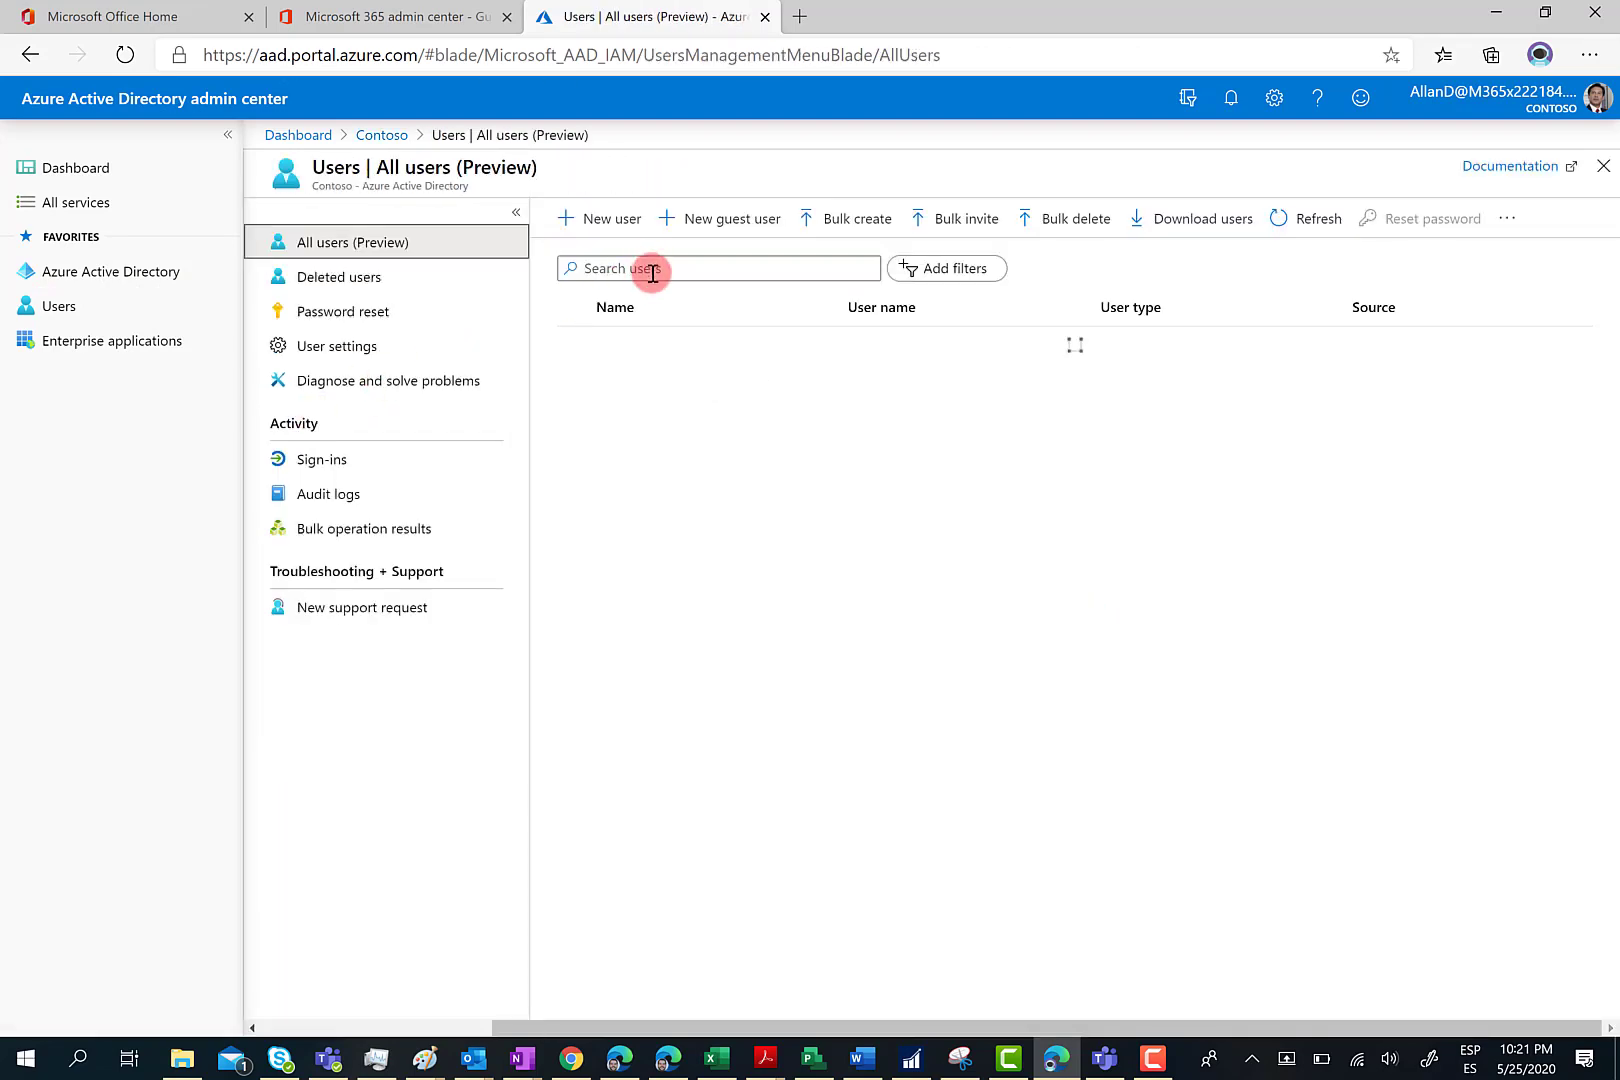
Search All users by the guest's user-name prefix and tick the new guest's row
{"action": "left_click", "coordinate": [650, 270]}
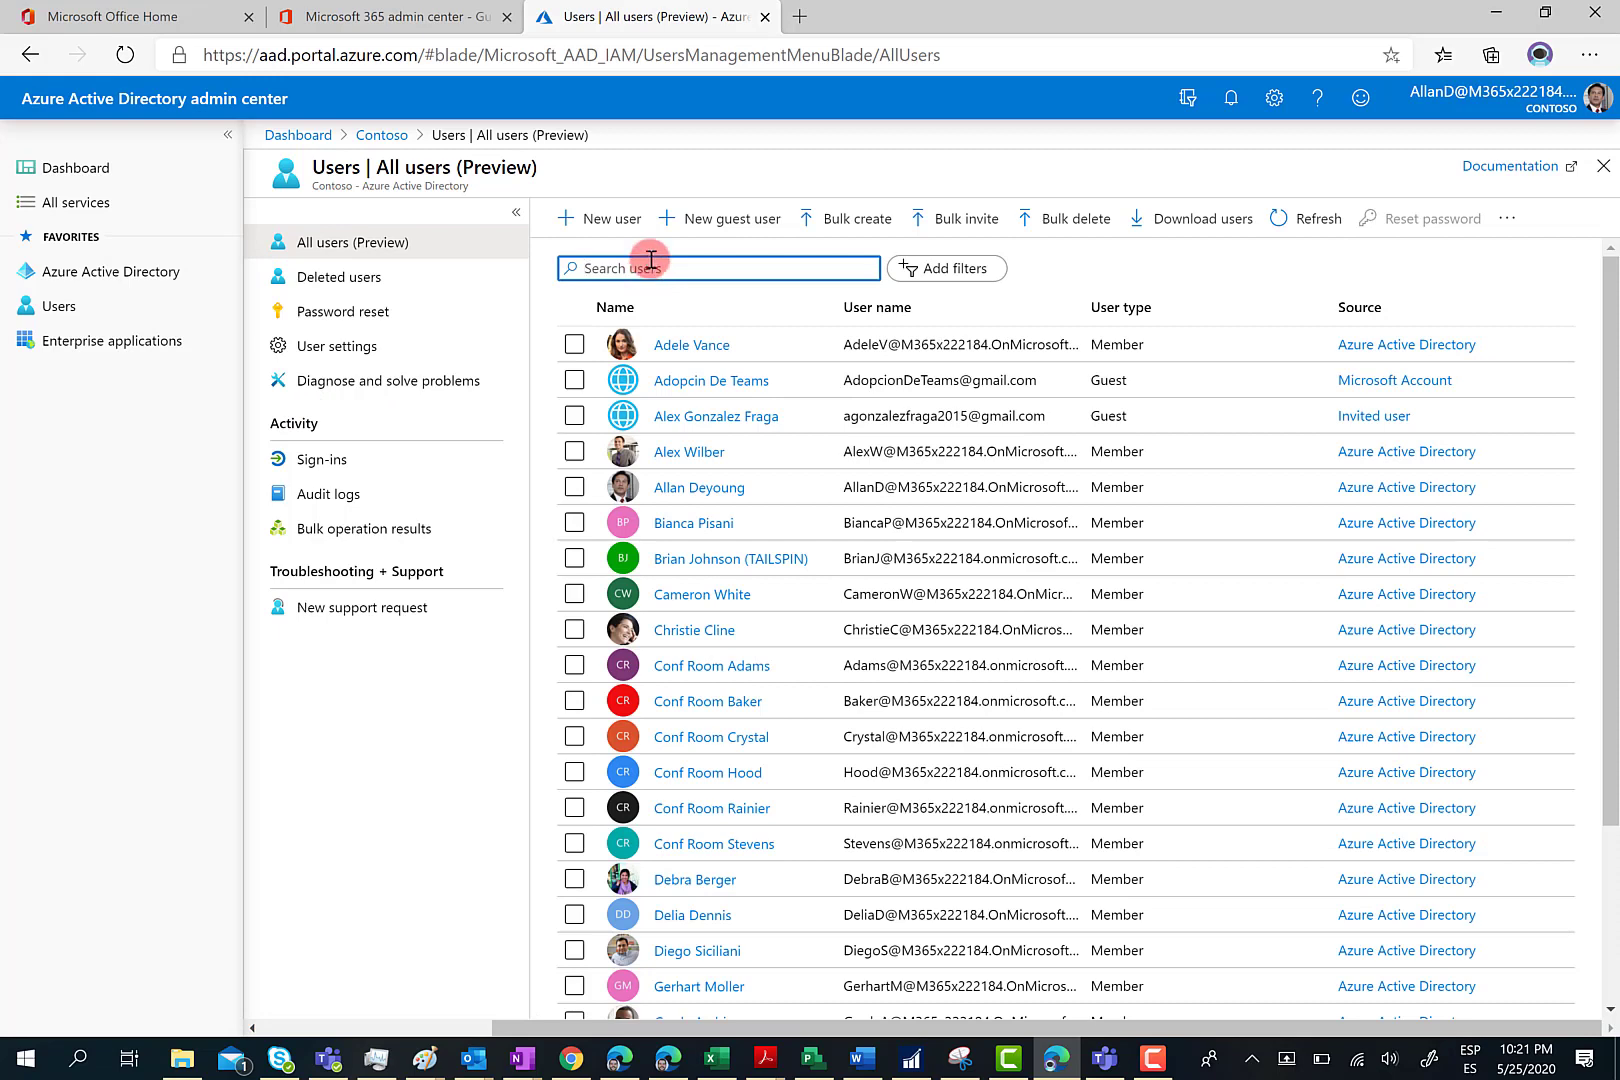
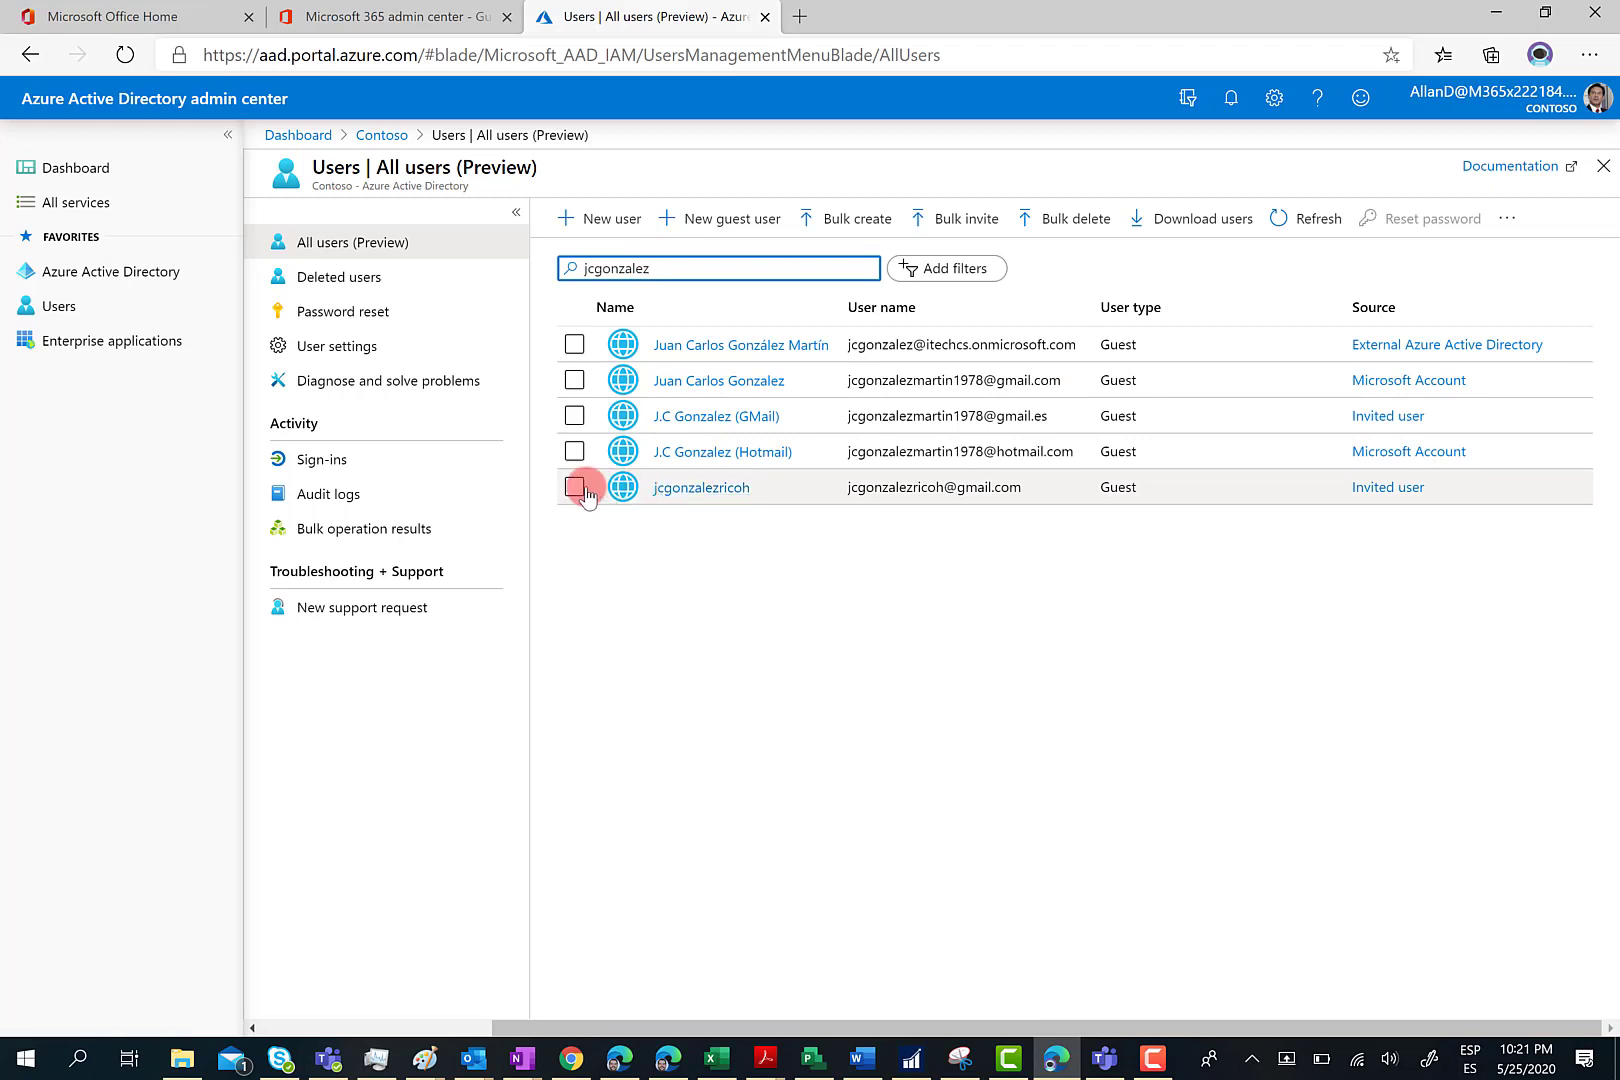
{"action": "left_click", "coordinate": [574, 487]}
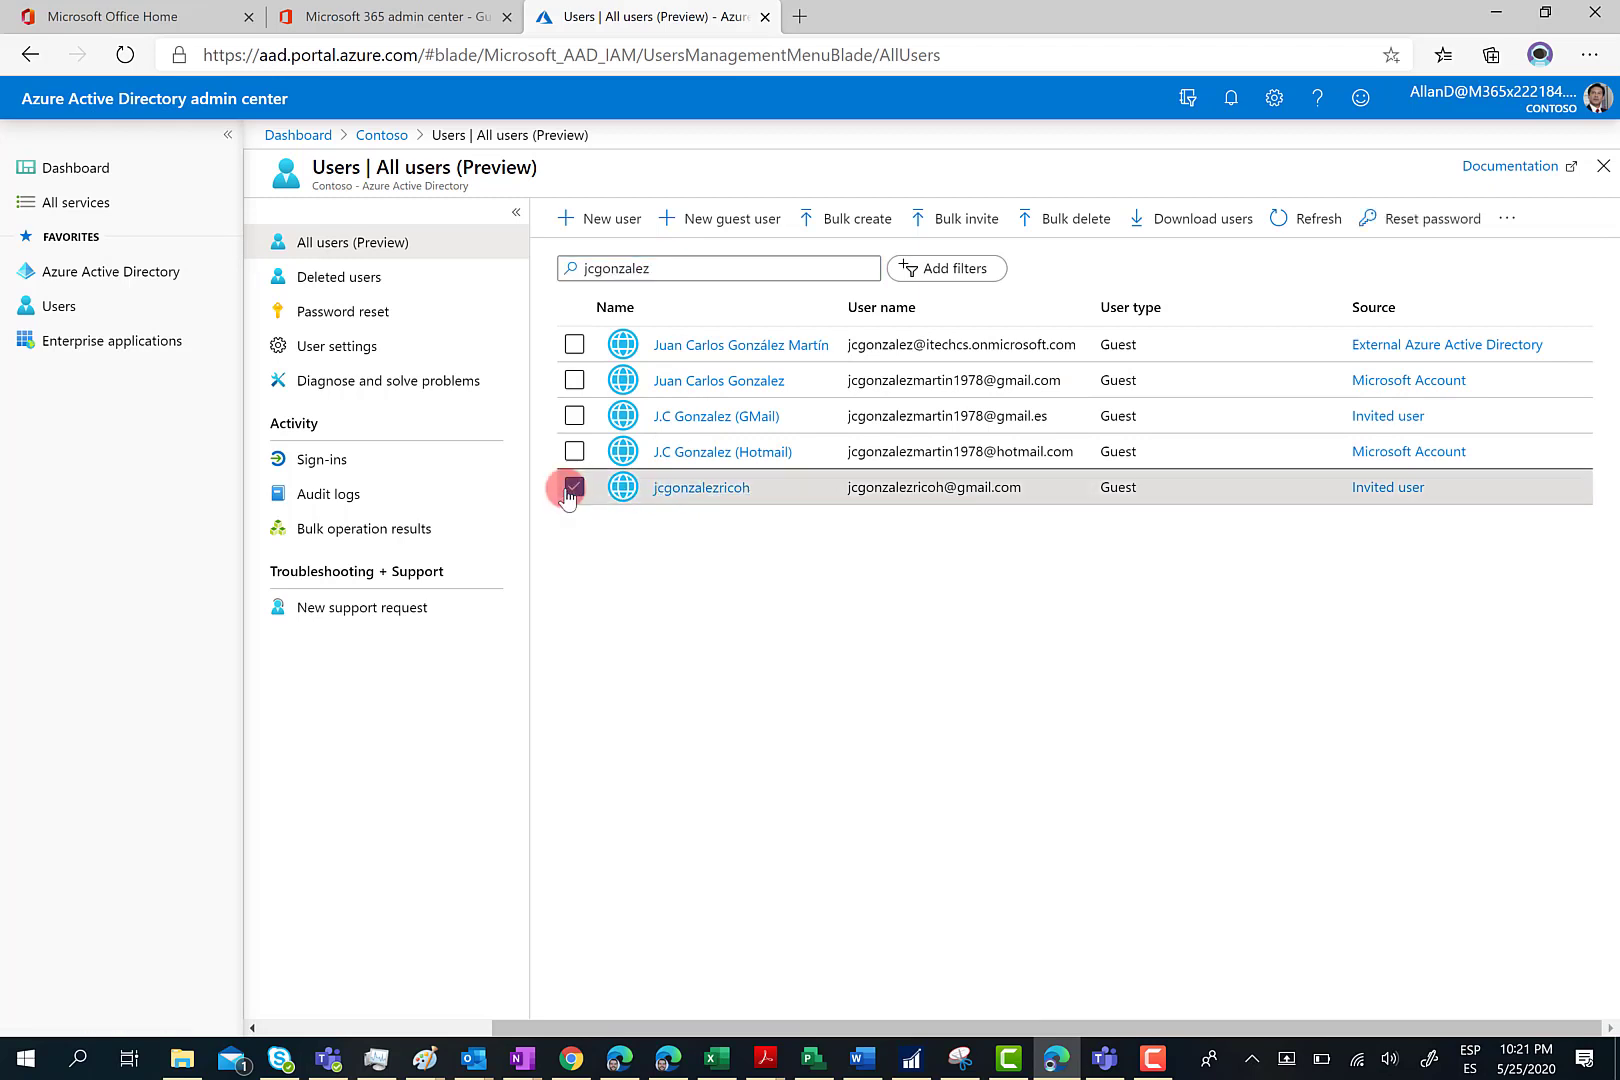
Open the guest's Profile blade from its name link in All users
{"action": "left_click", "coordinate": [697, 487]}
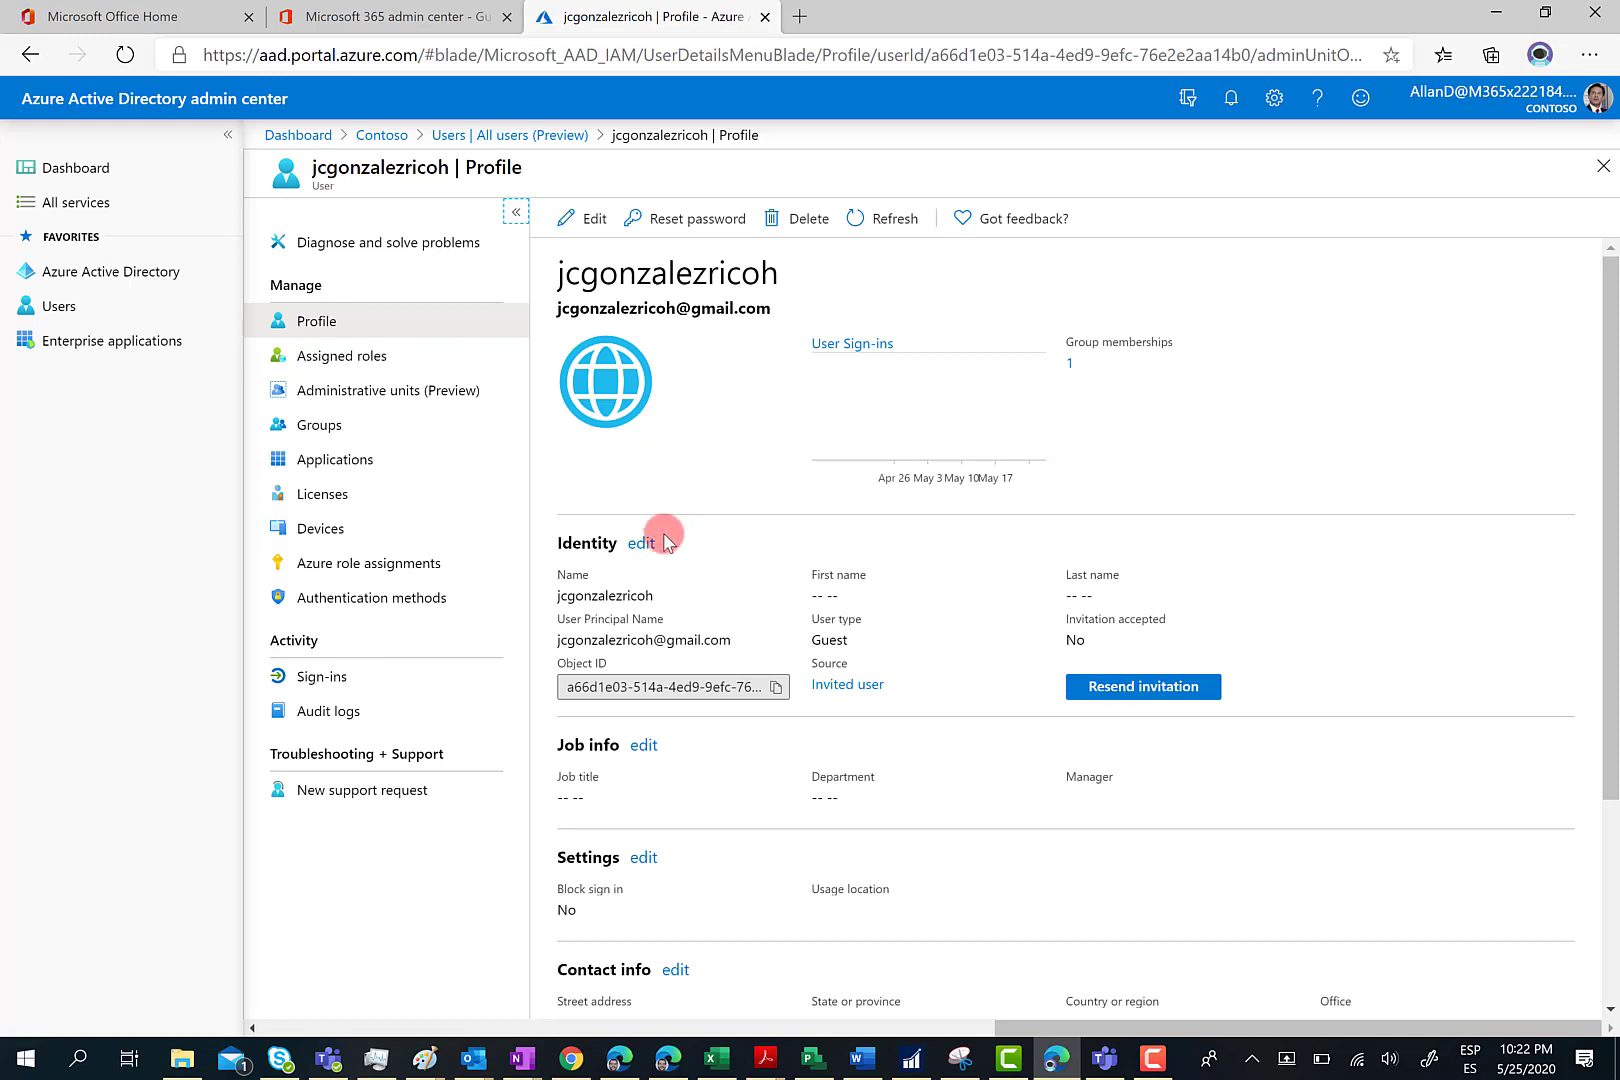
{"action": "left_click", "coordinate": [626, 592]}
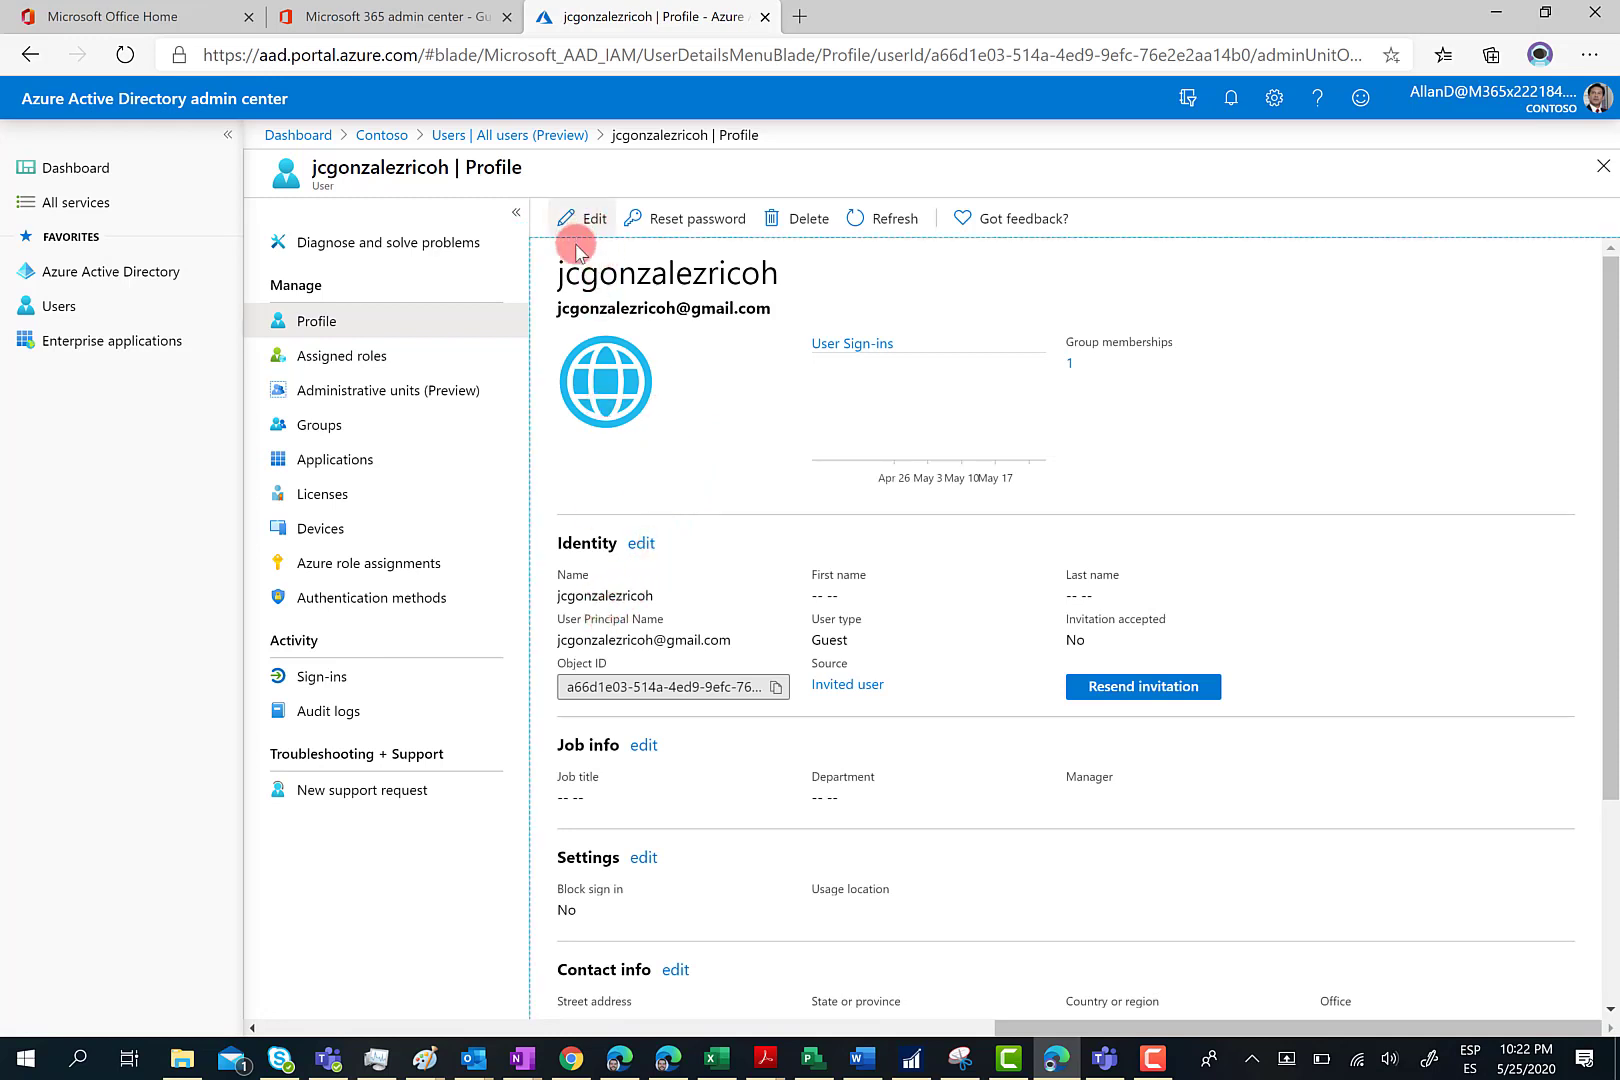
Edit the guest profile, replacing Name with the person's given names and filling First name, then save
{"action": "left_click", "coordinate": [604, 228]}
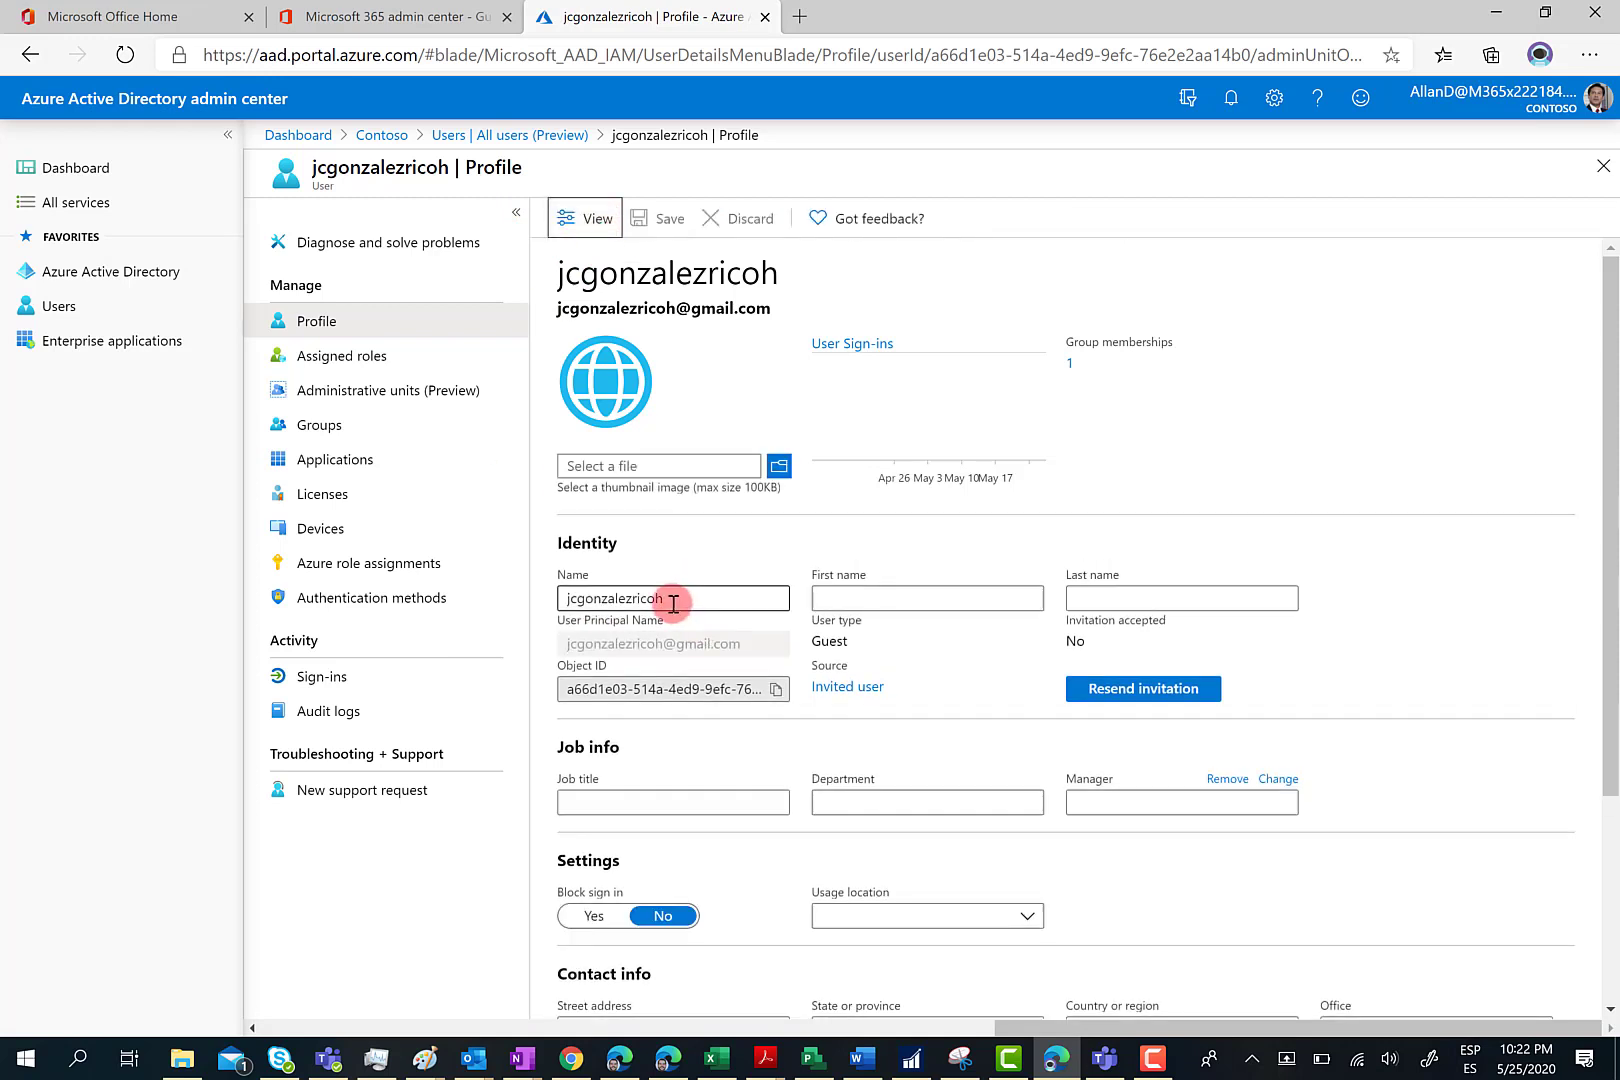
{"action": "left_click_drag", "start_coordinate": [673, 604], "coordinate": [506, 593]}
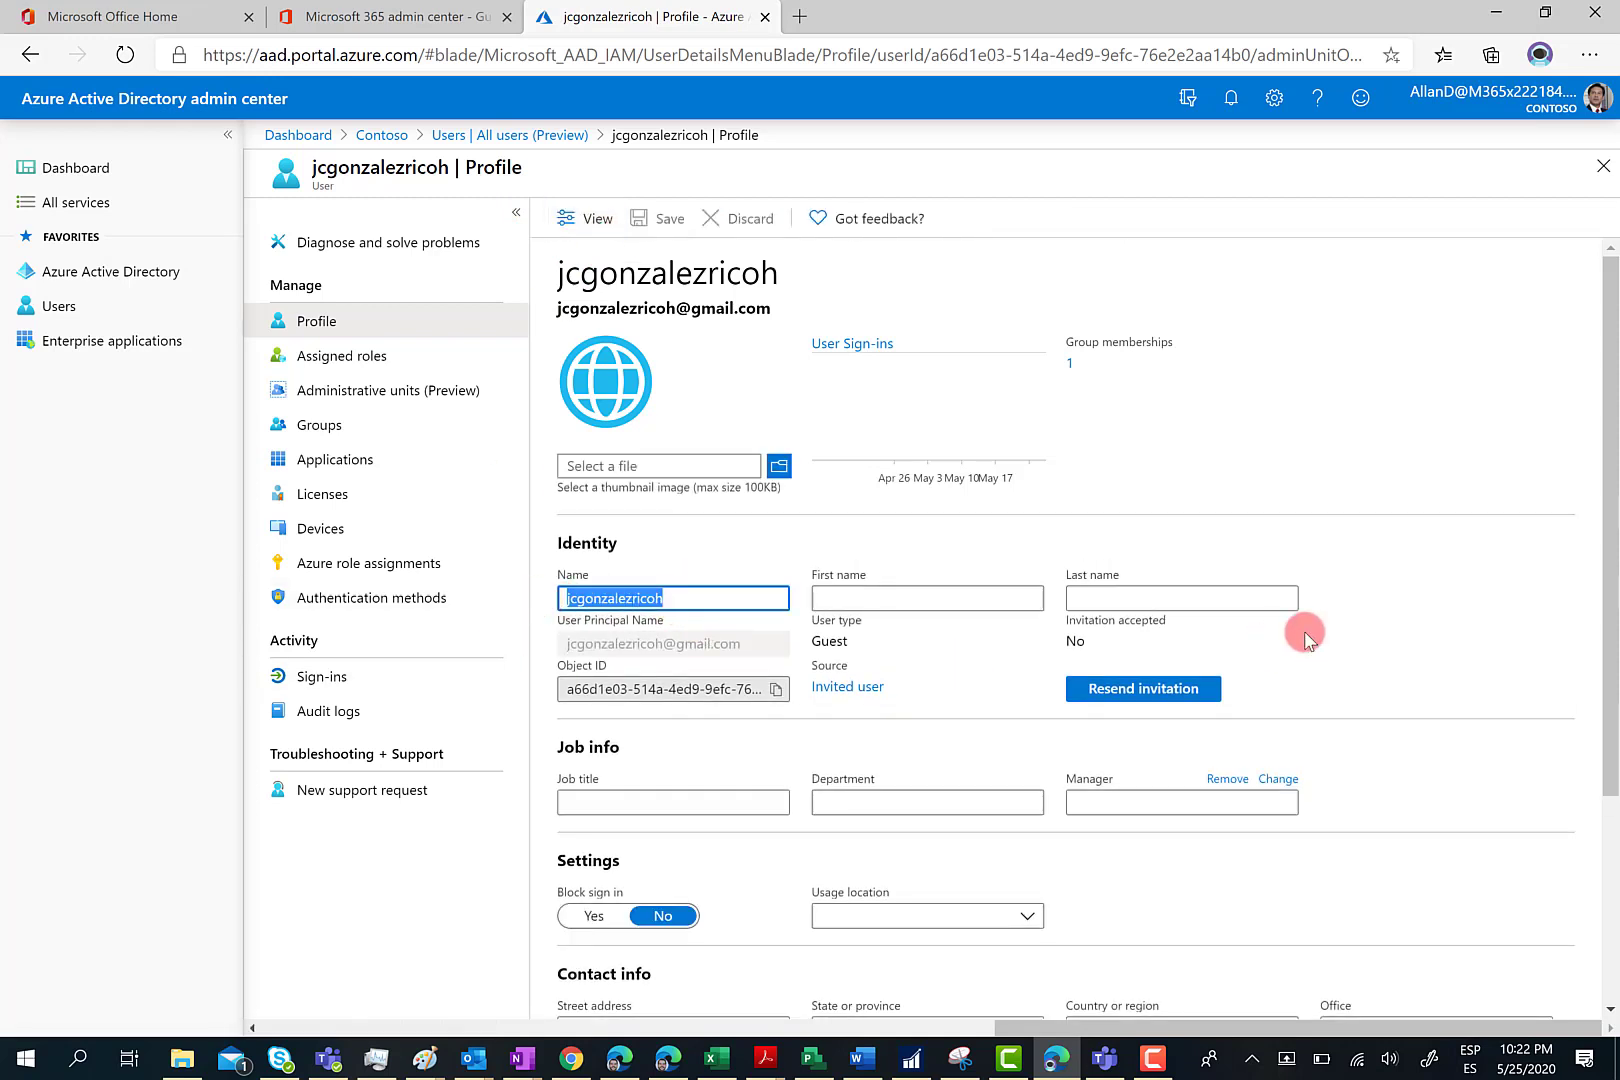
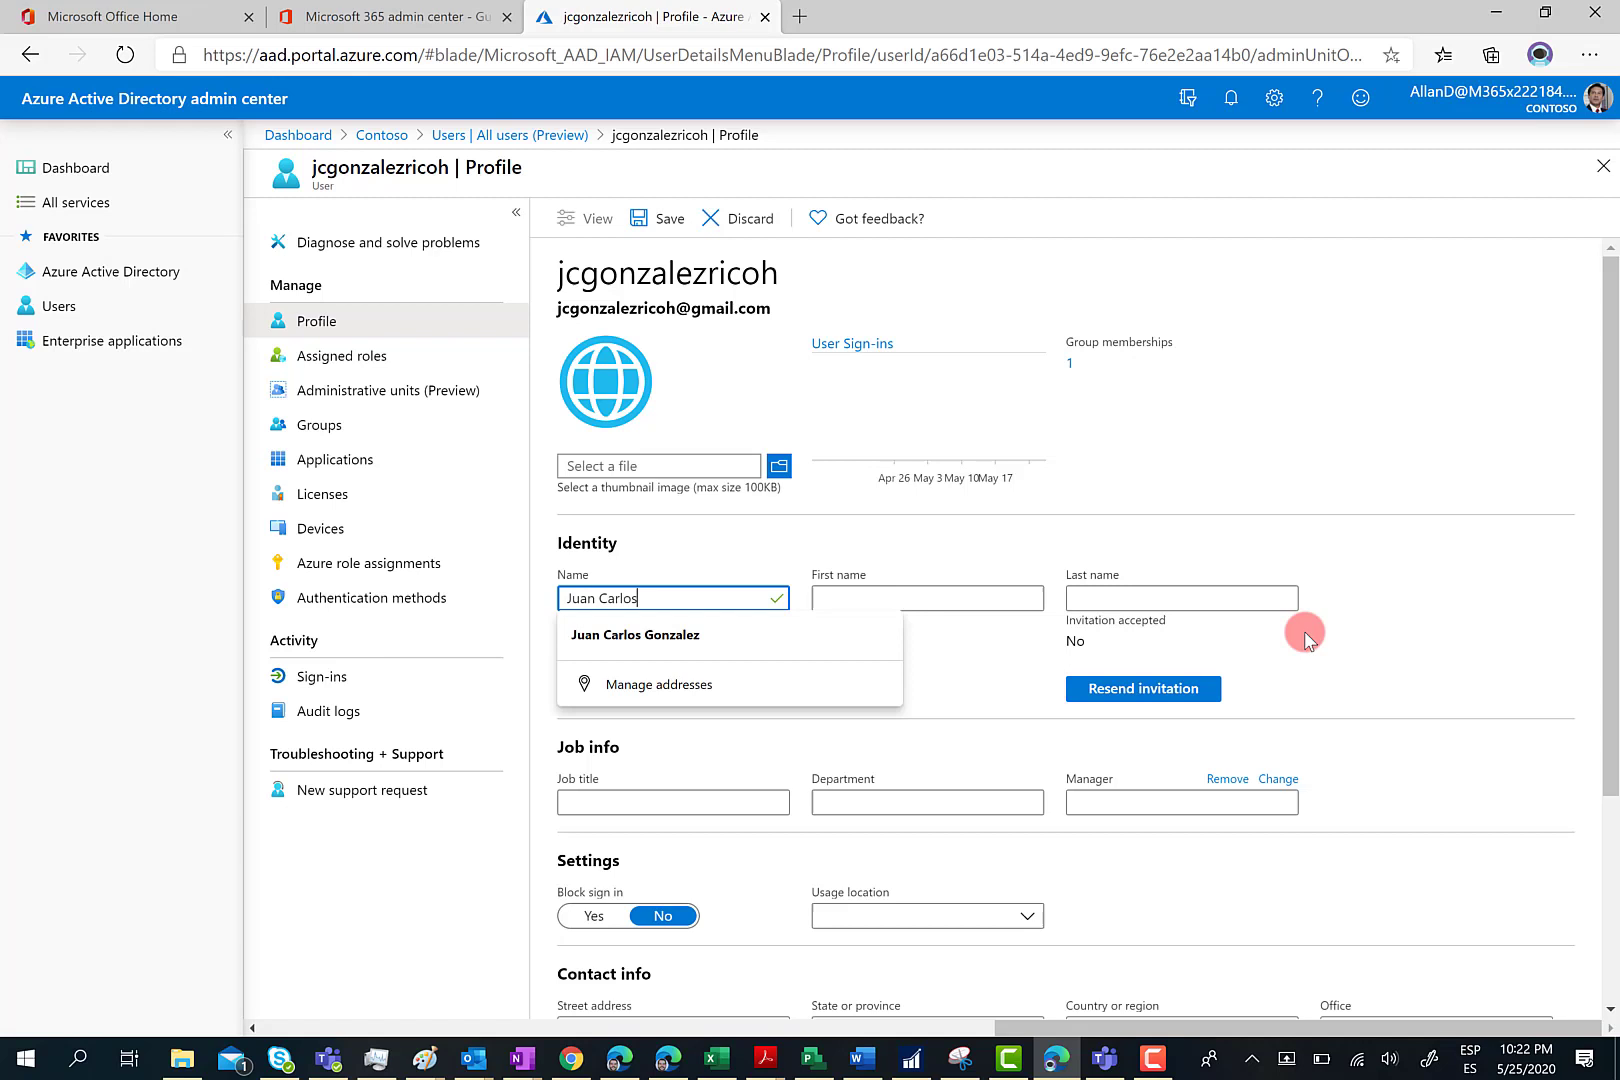
{"action": "key", "text": "Tab"}
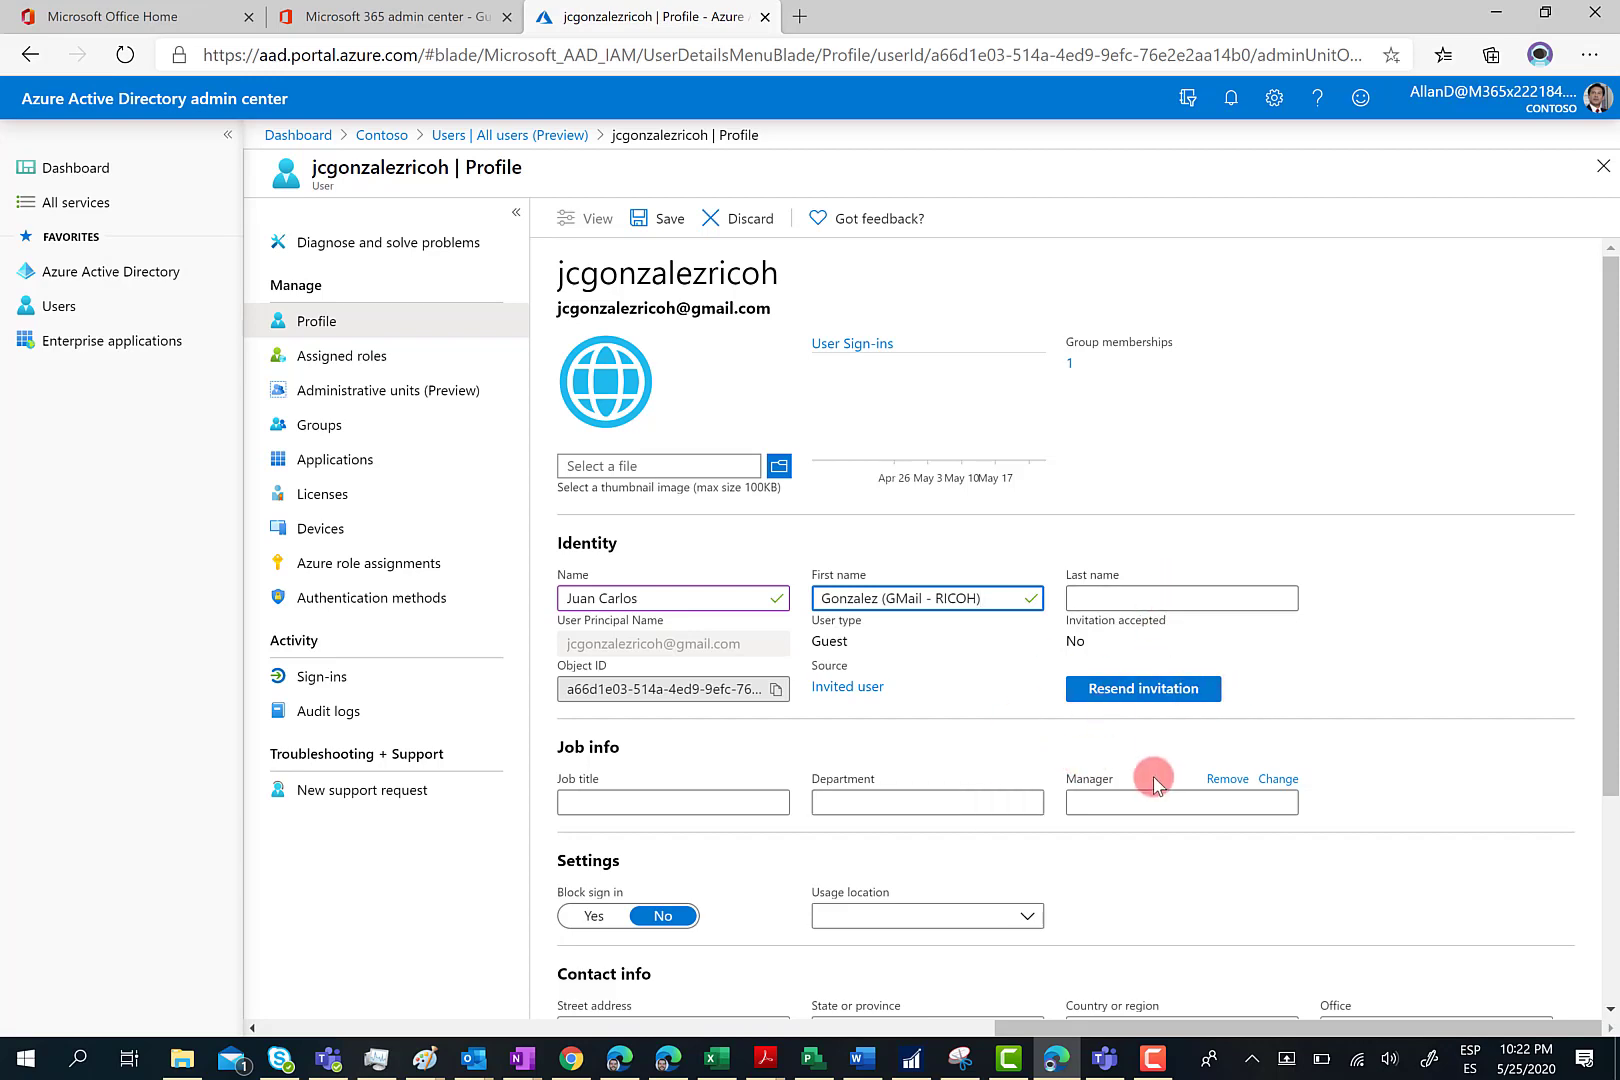
{"action": "scroll", "coordinate": [750, 875], "scroll_direction": "down", "scroll_amount": 3}
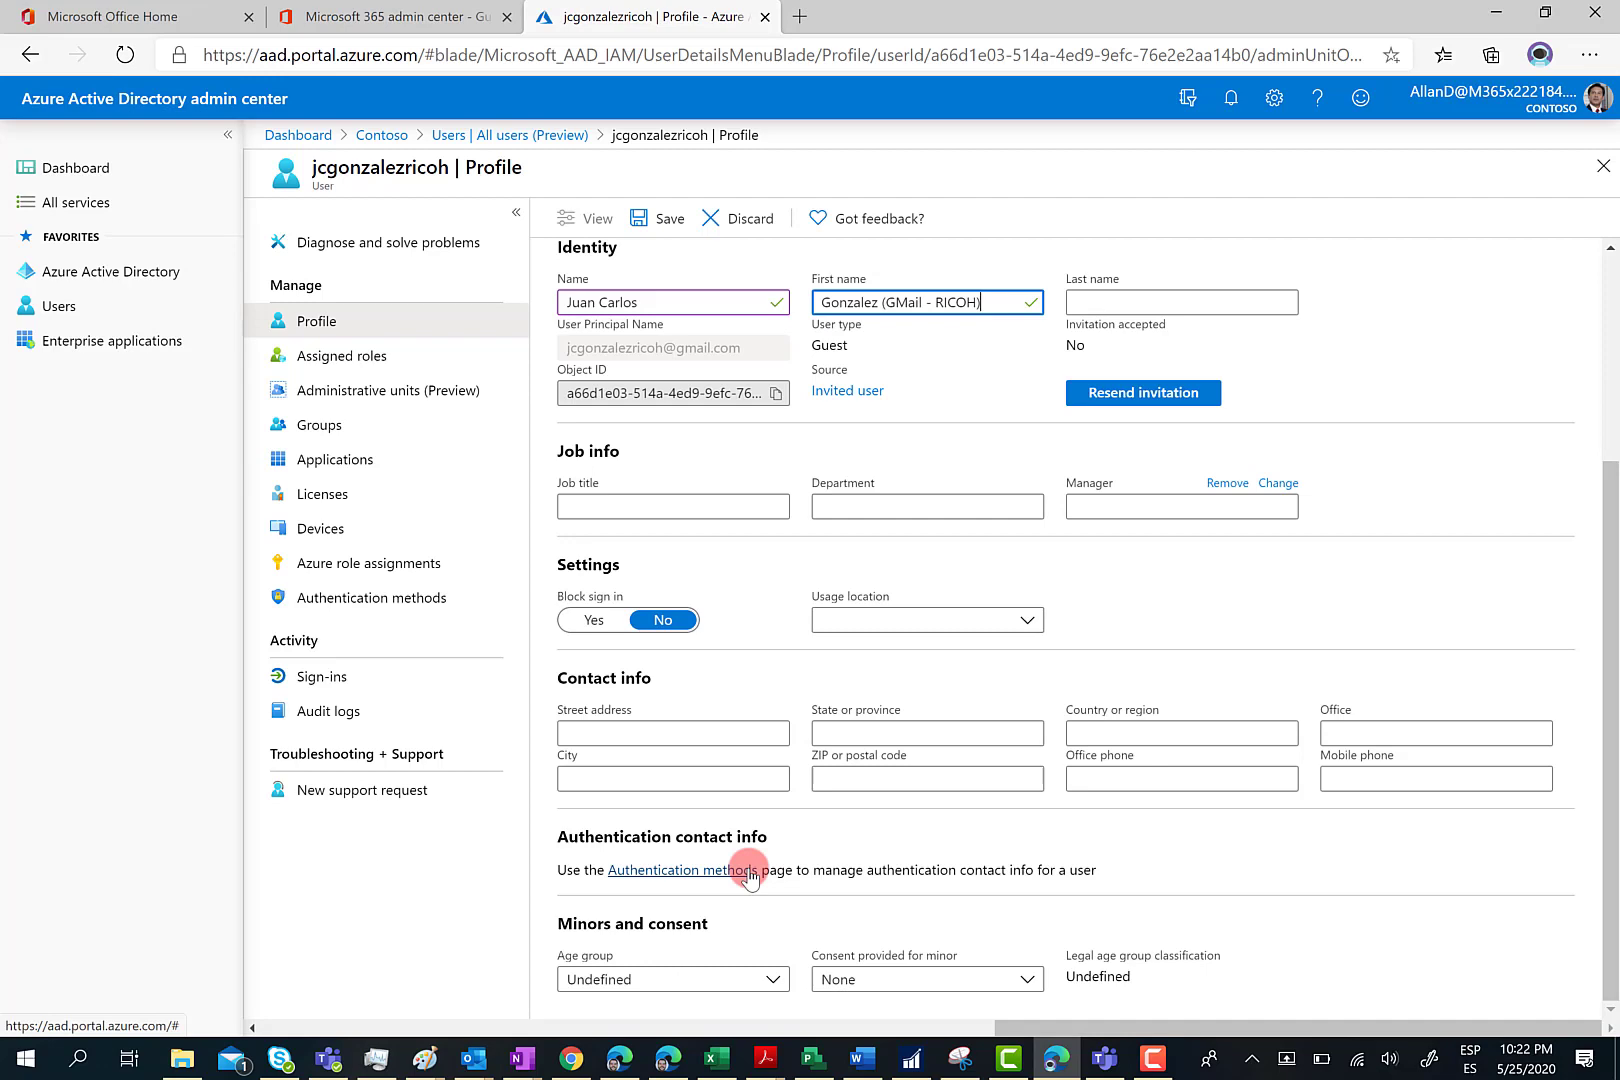
{"action": "scroll", "coordinate": [755, 868], "scroll_direction": "up", "scroll_amount": 2}
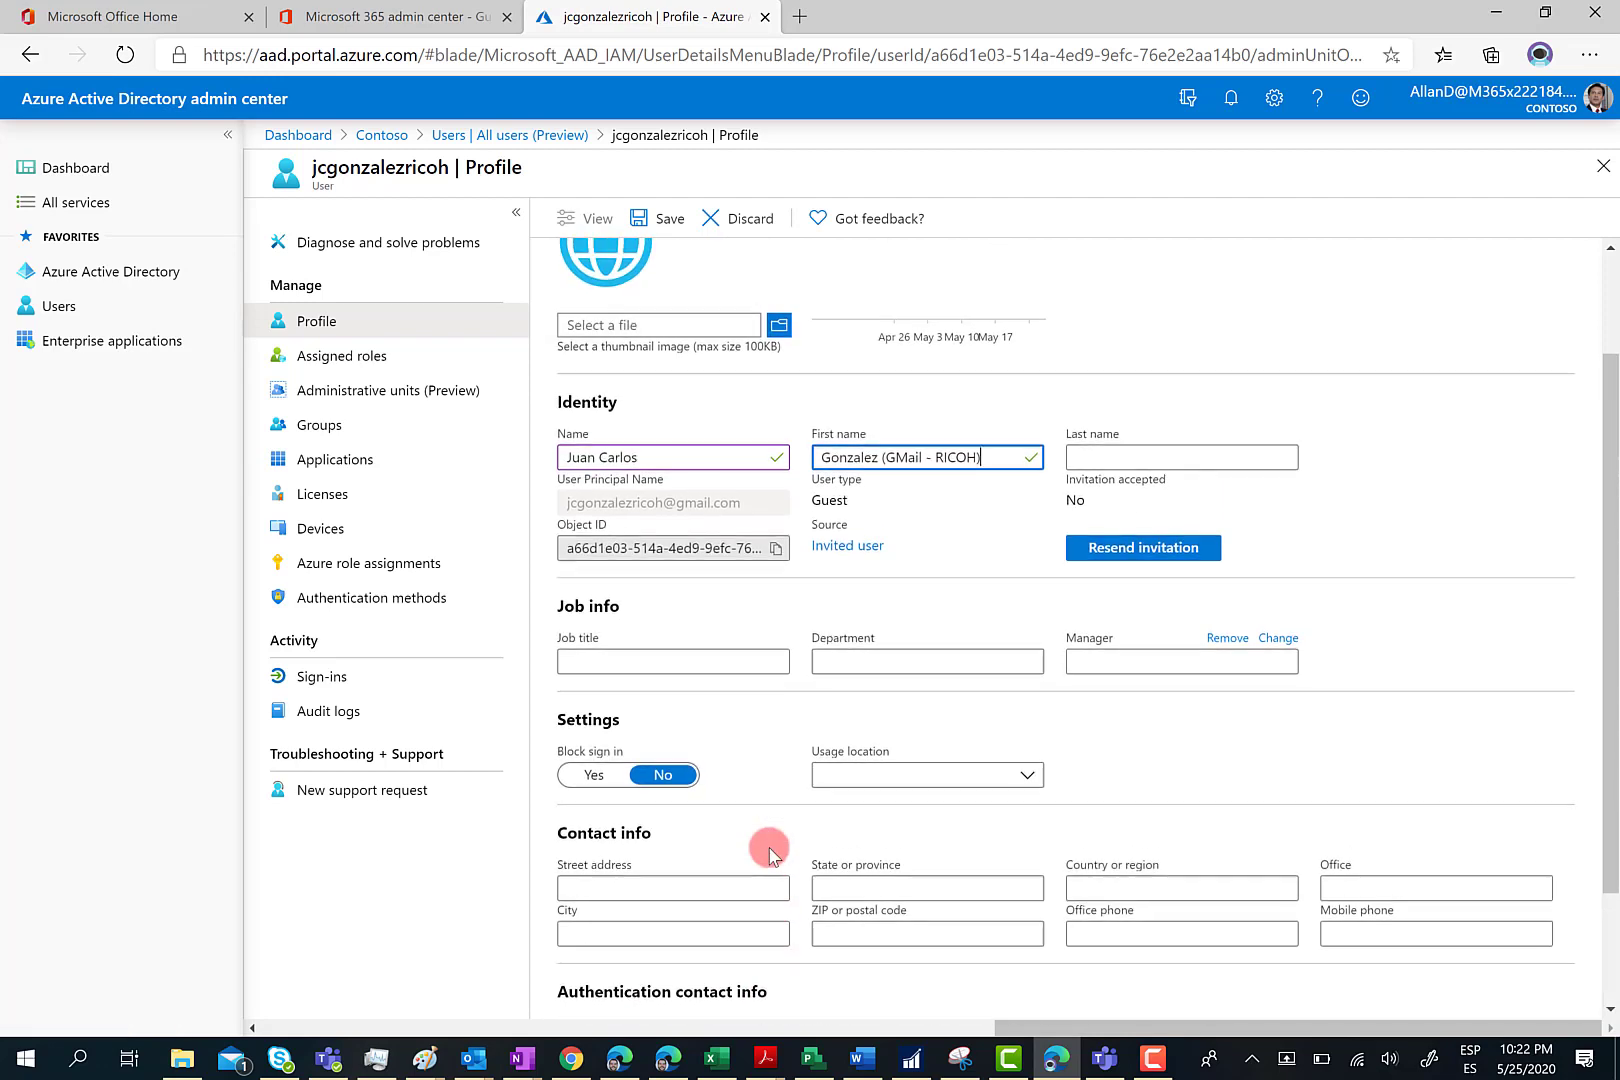
{"action": "scroll", "coordinate": [770, 853], "scroll_direction": "up", "scroll_amount": 2}
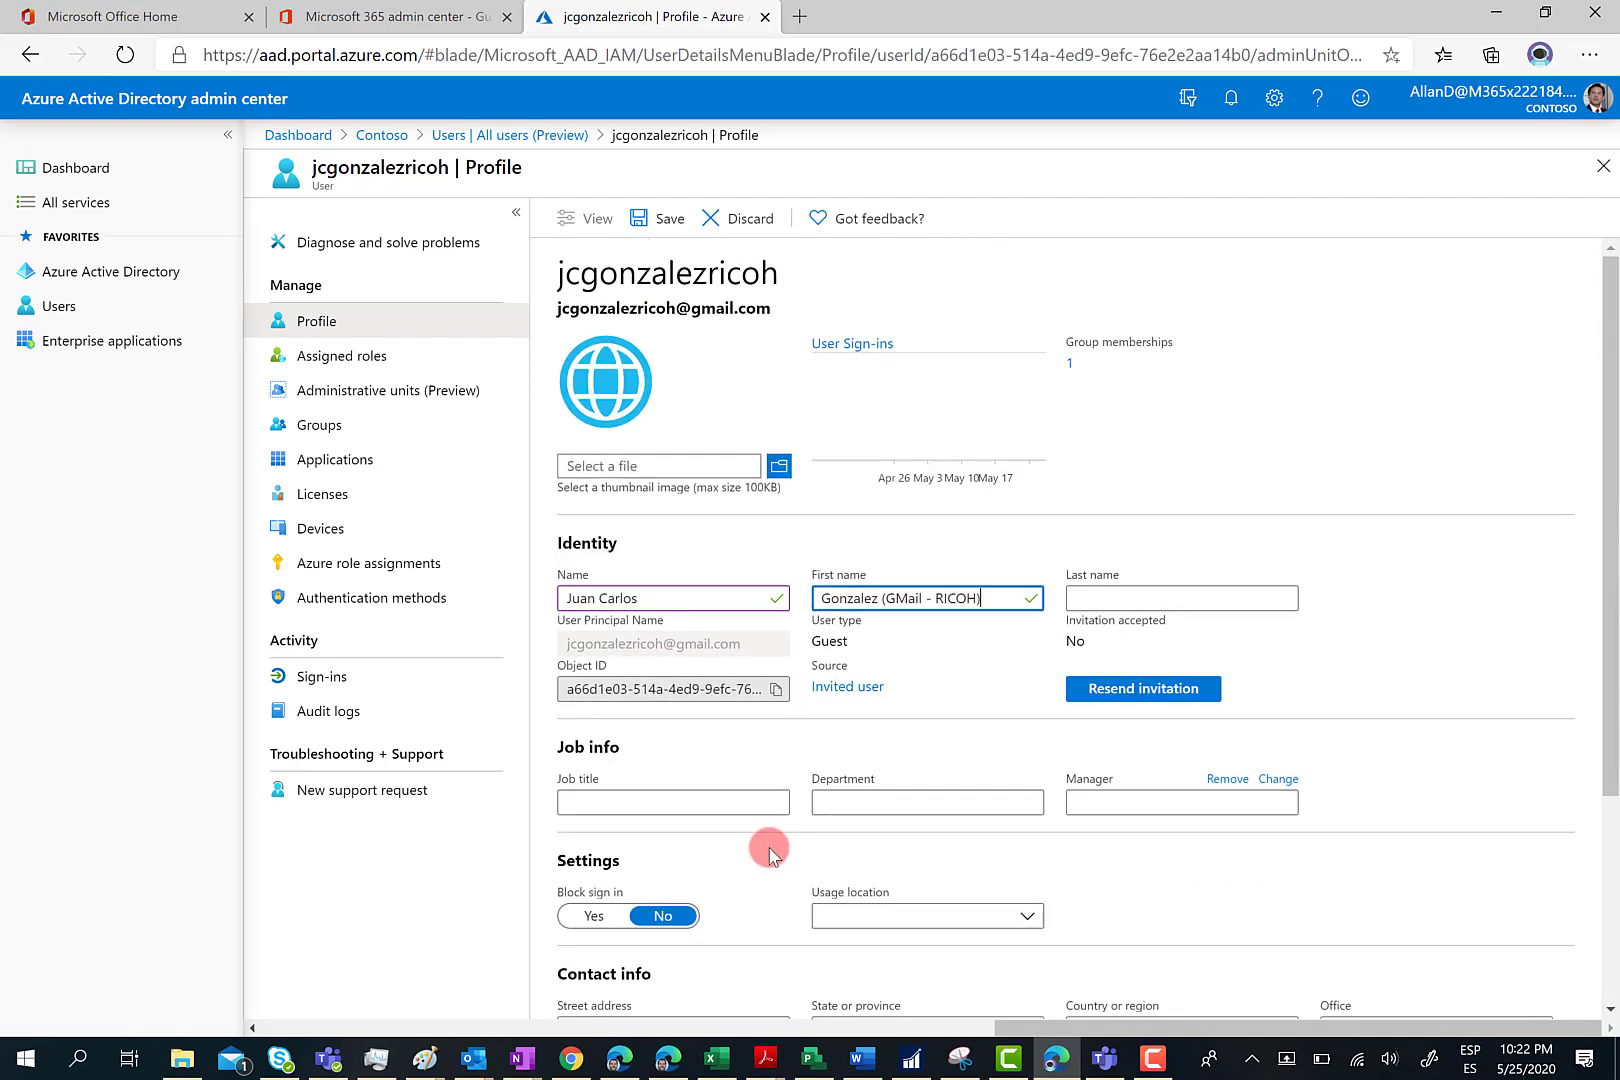
{"action": "left_click", "coordinate": [667, 224]}
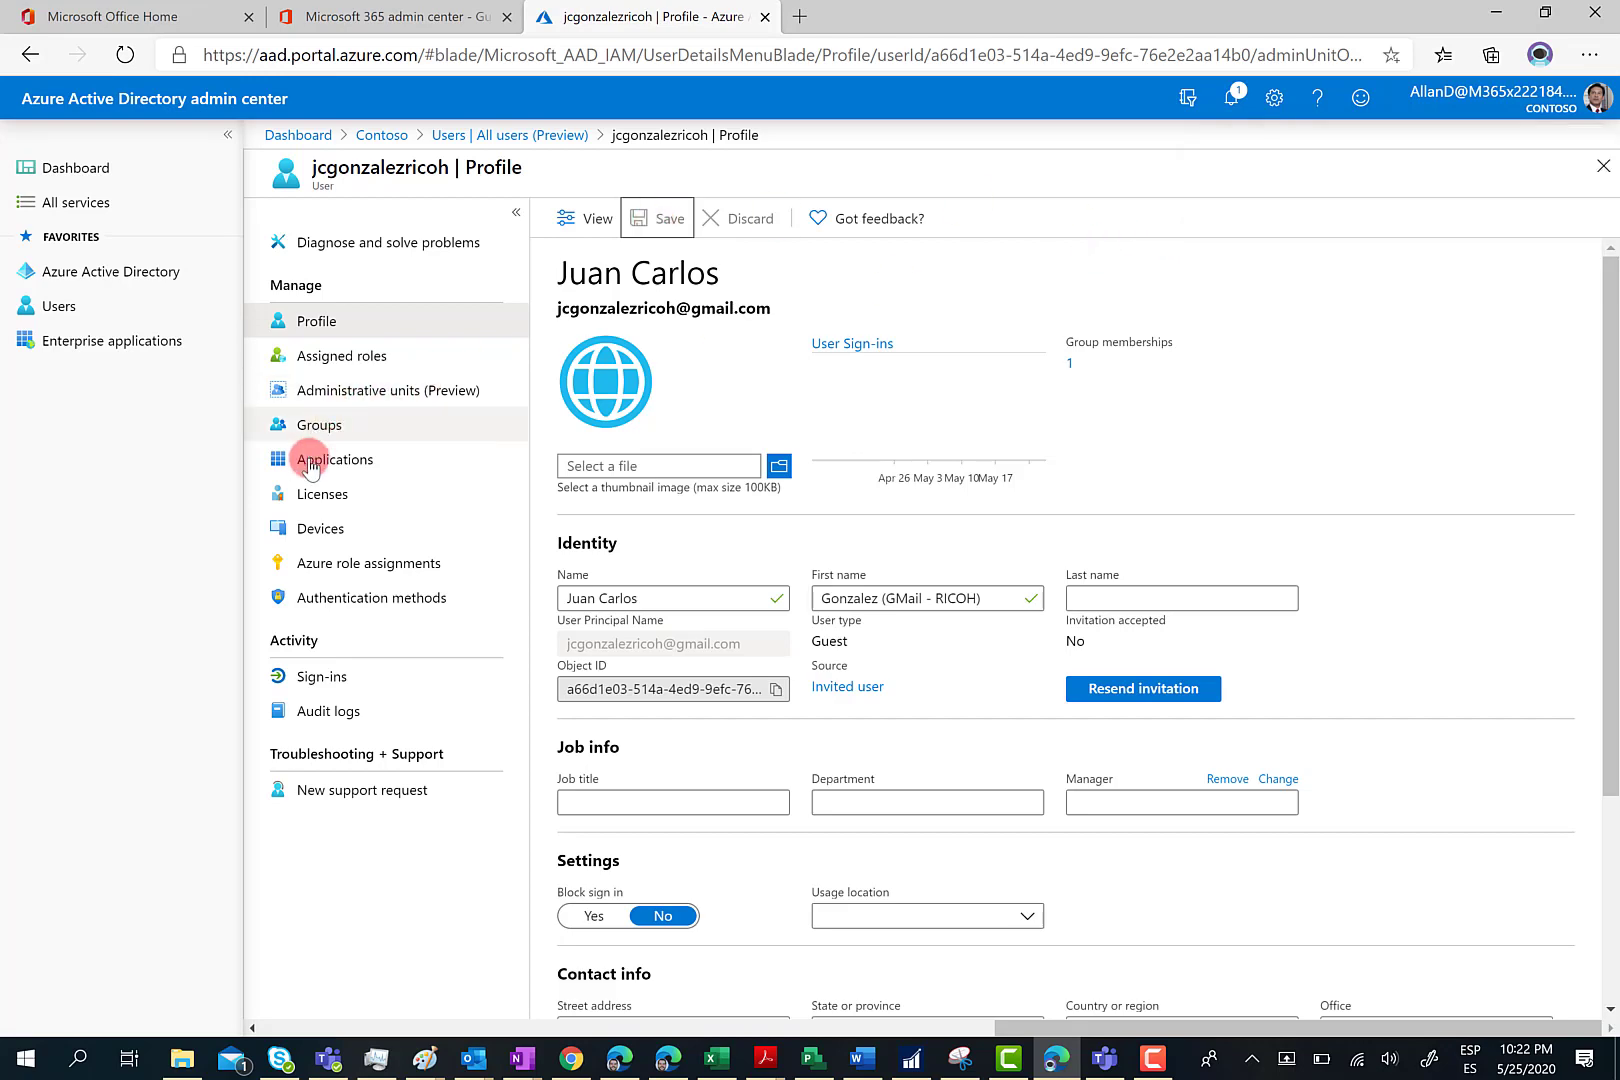
Reopen the guest's profile in edit mode and clear the First name field
{"action": "left_click", "coordinate": [531, 135]}
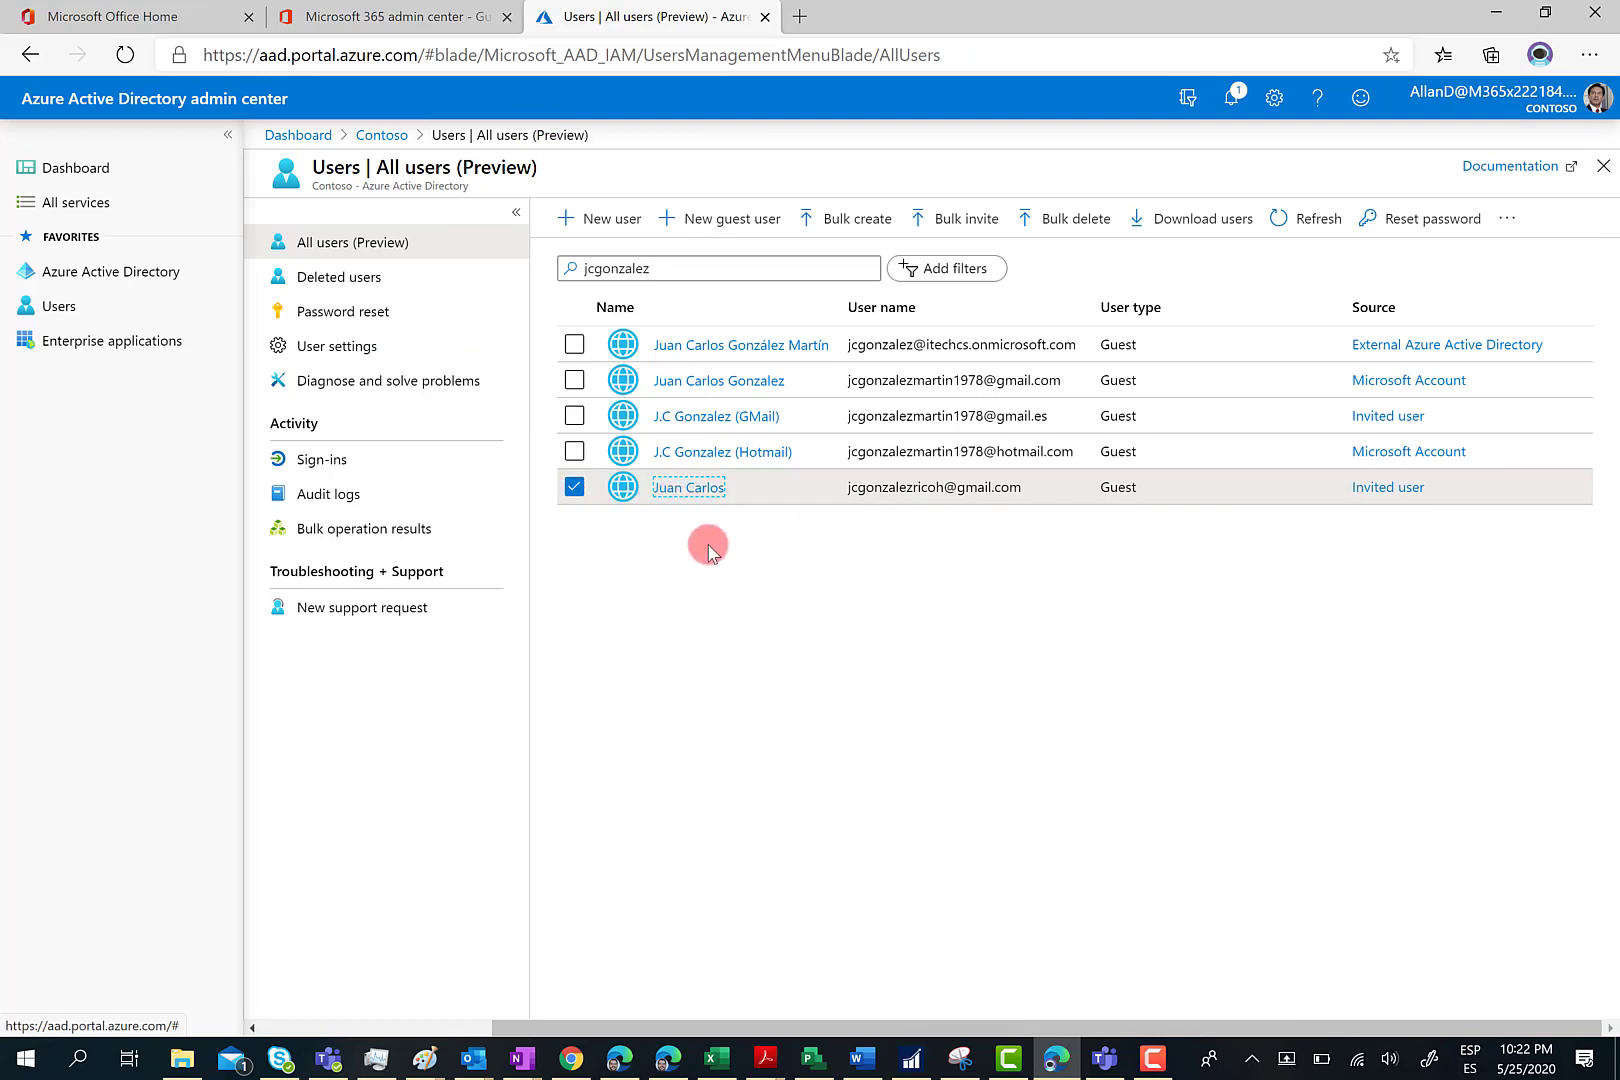
{"action": "left_click", "coordinate": [686, 489]}
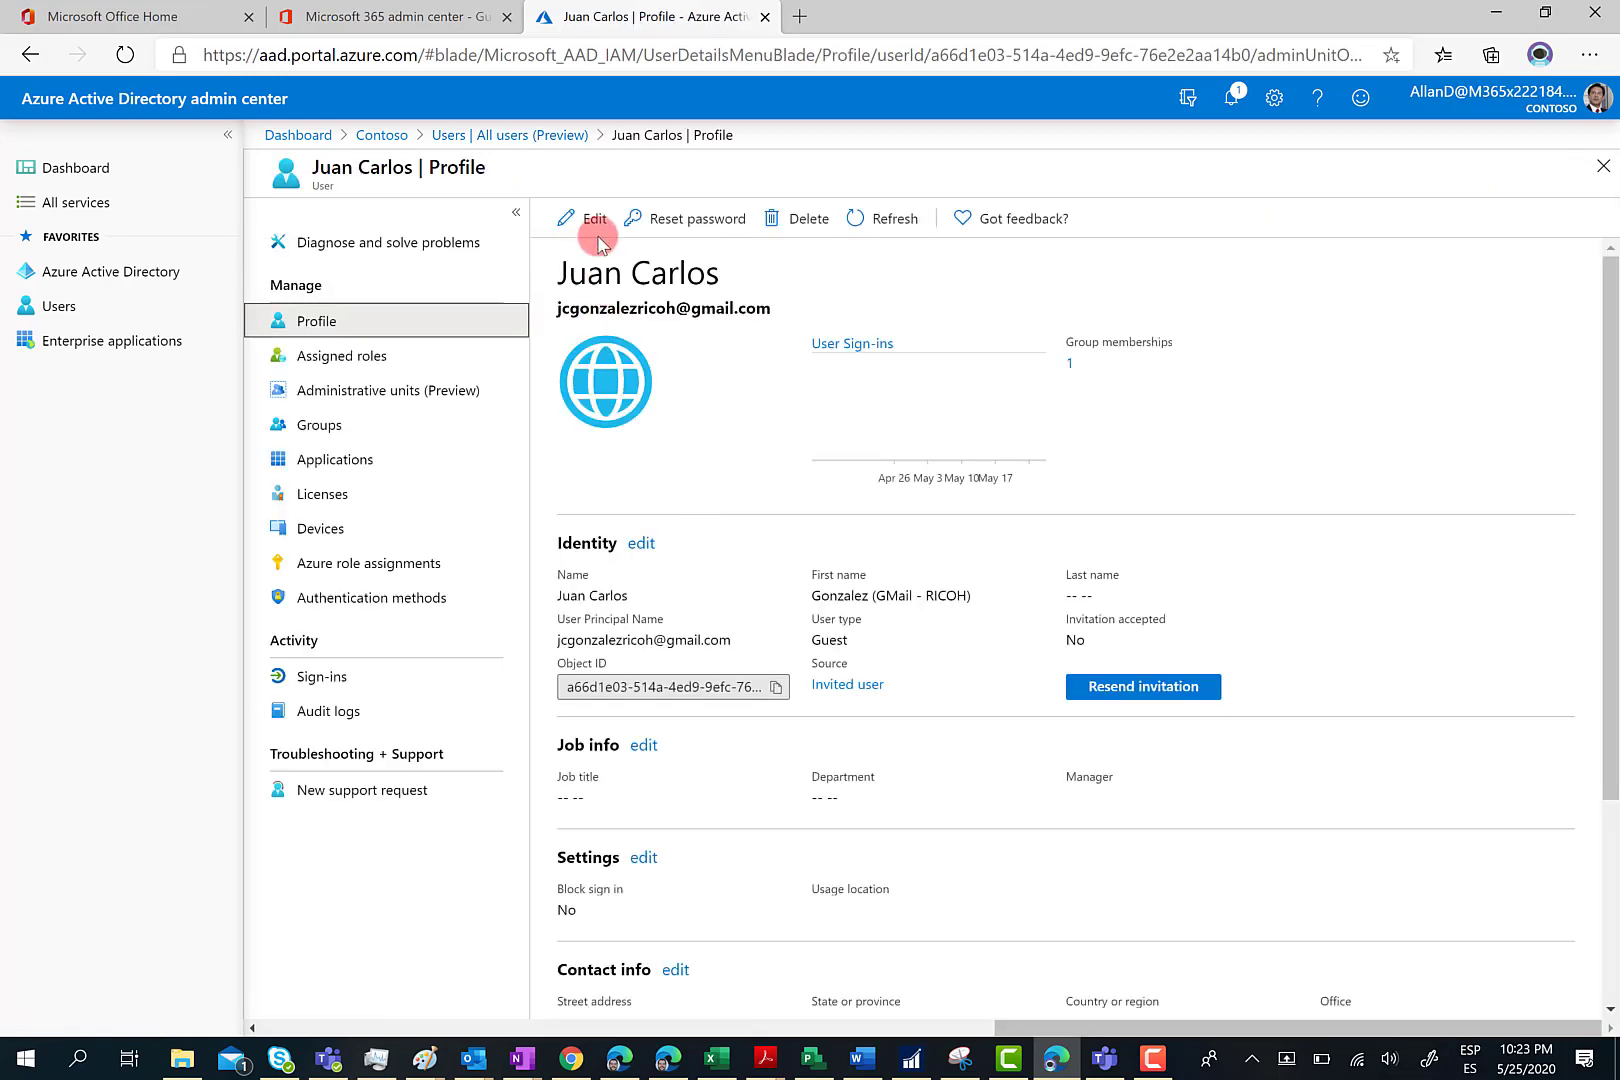
{"action": "left_click", "coordinate": [596, 222]}
{"action": "left_click", "coordinate": [775, 598]}
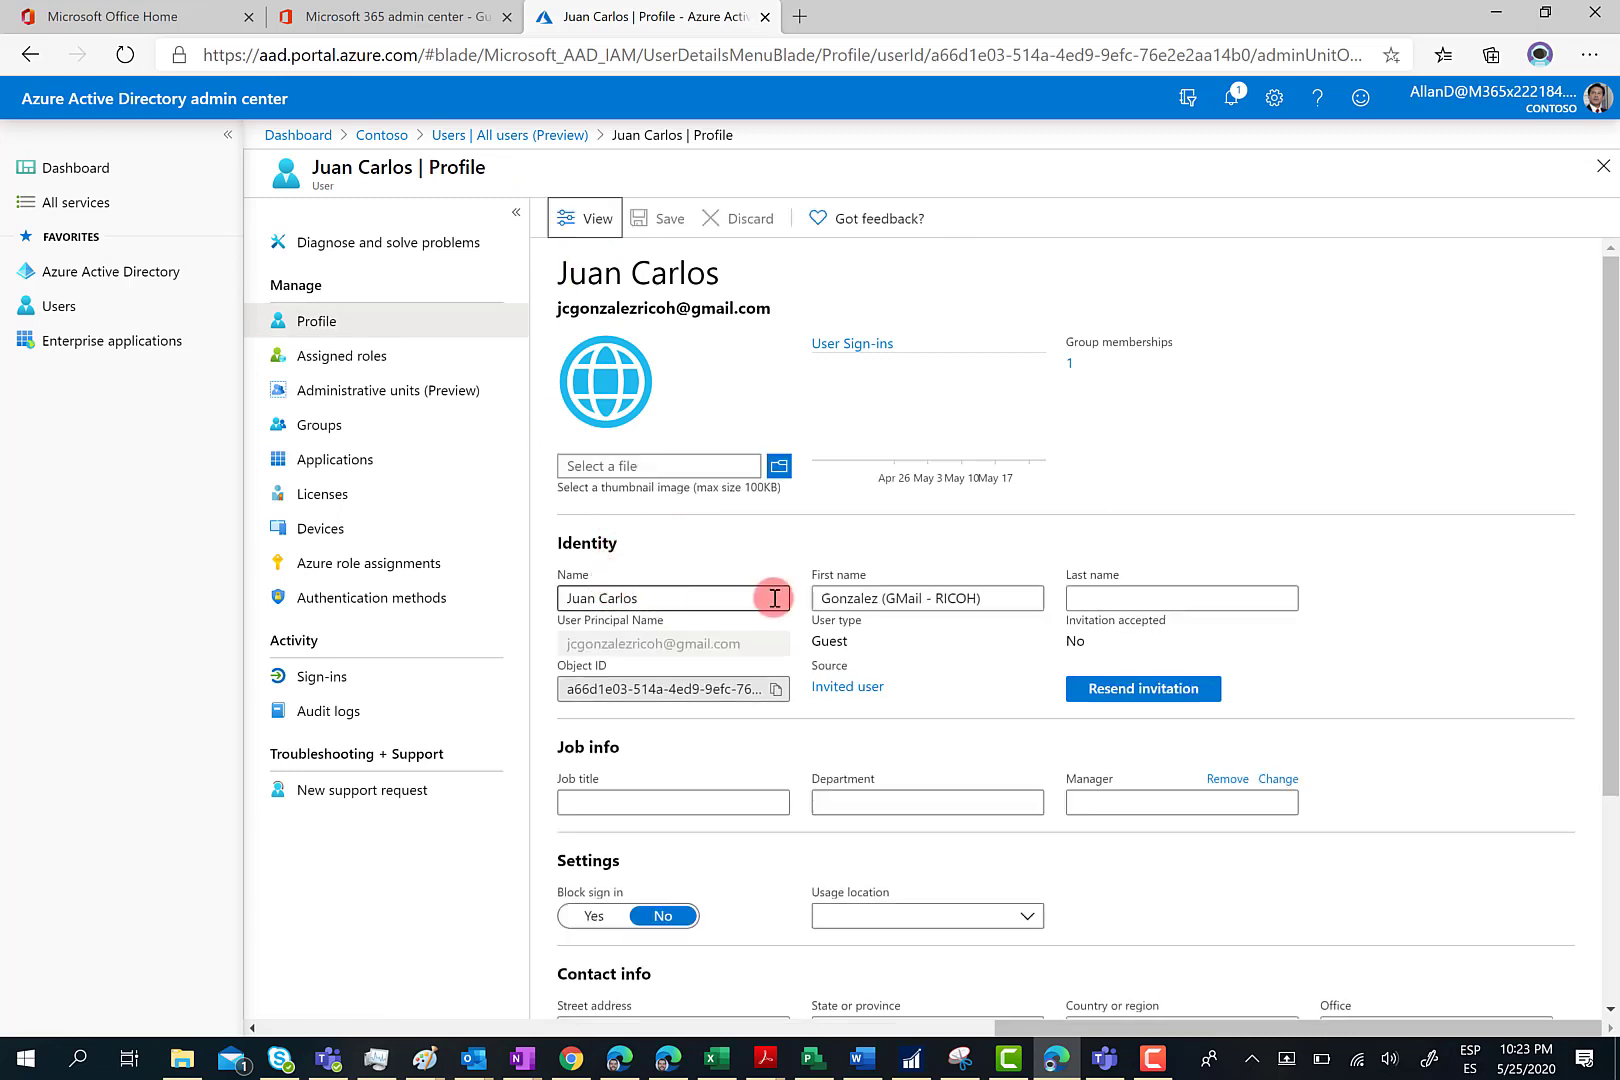
{"action": "left_click", "coordinate": [1010, 606]}
{"action": "left_click_drag", "start_coordinate": [1005, 605], "coordinate": [797, 600]}
{"action": "key", "text": "ctrl+c"}
{"action": "key", "text": "BackSpace"}
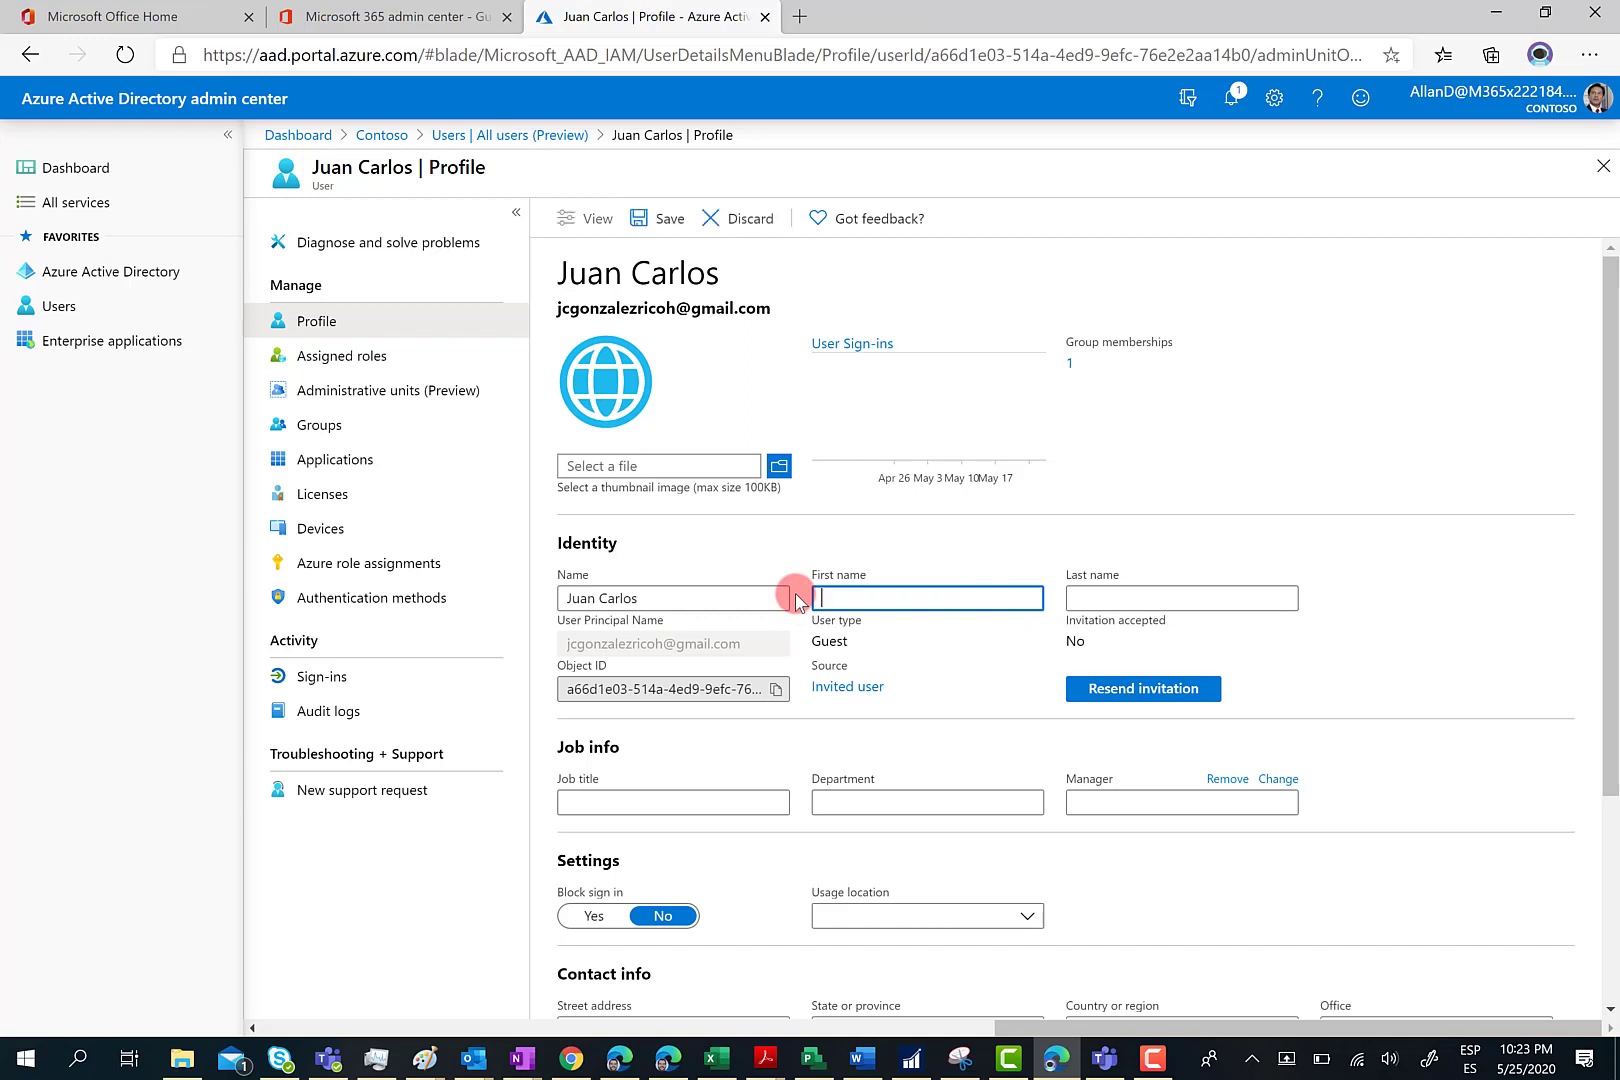
Append the surname and GMail - RICOH label to Name, fill Last name, save, and return to All users
{"action": "left_click", "coordinate": [676, 597]}
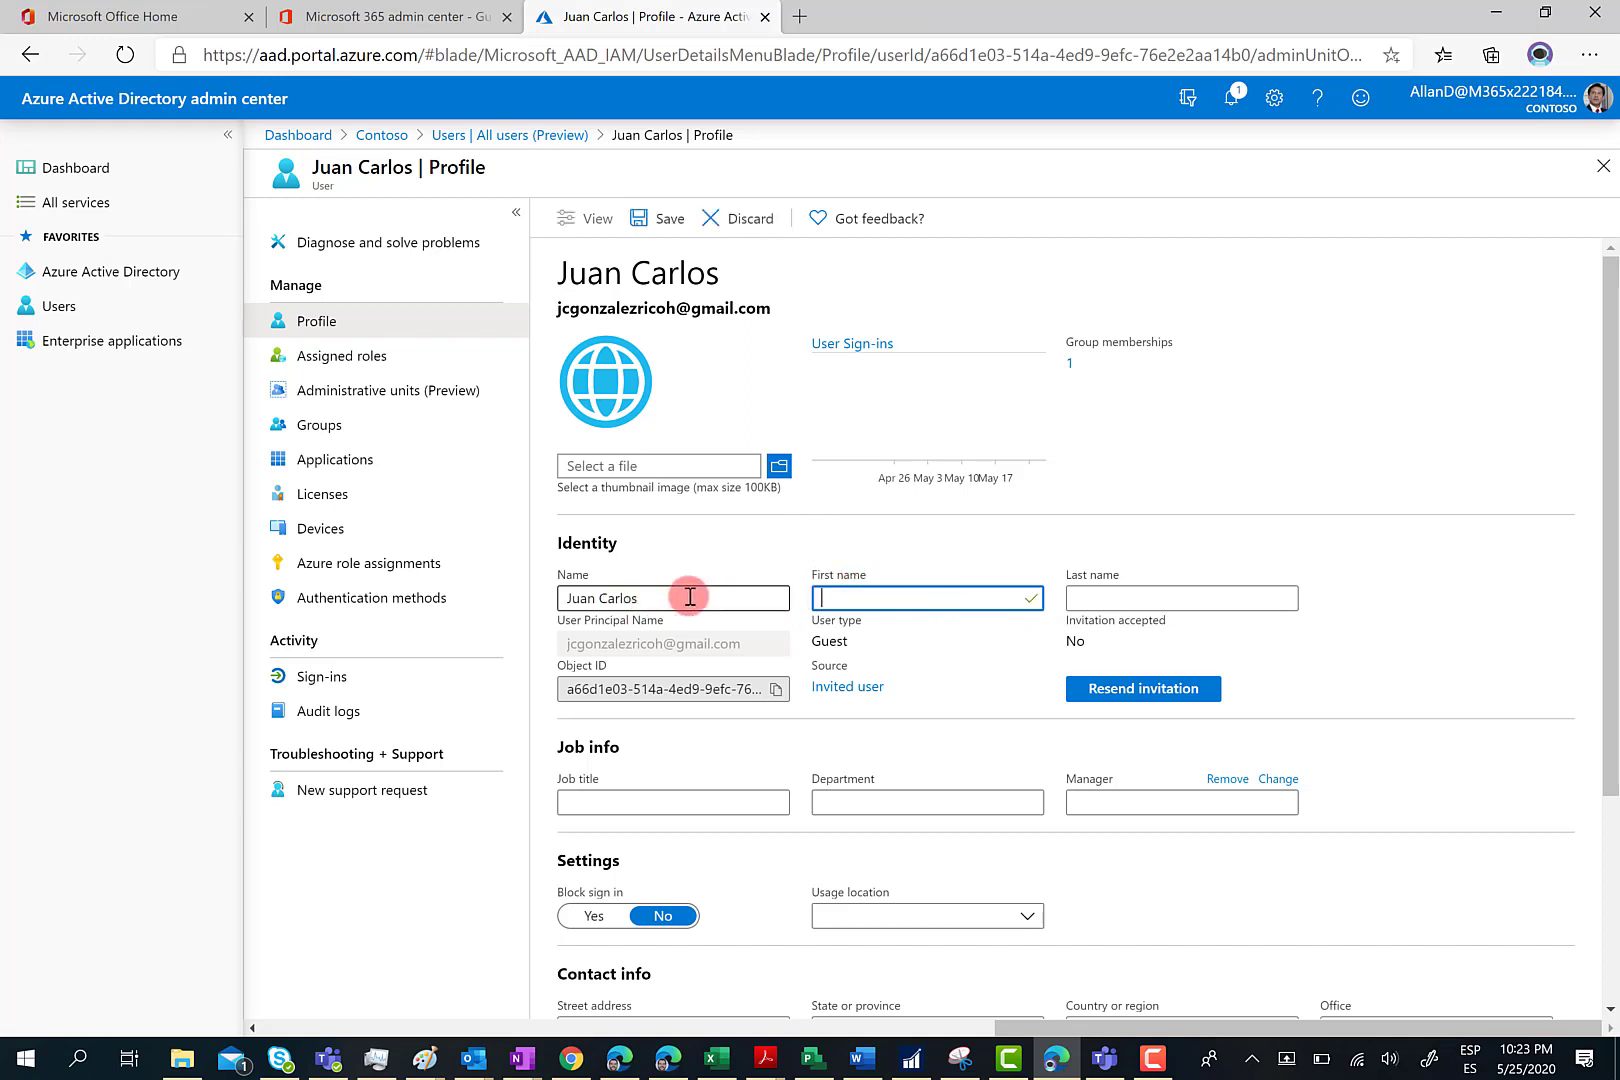
{"action": "key", "text": "ctrl+v"}
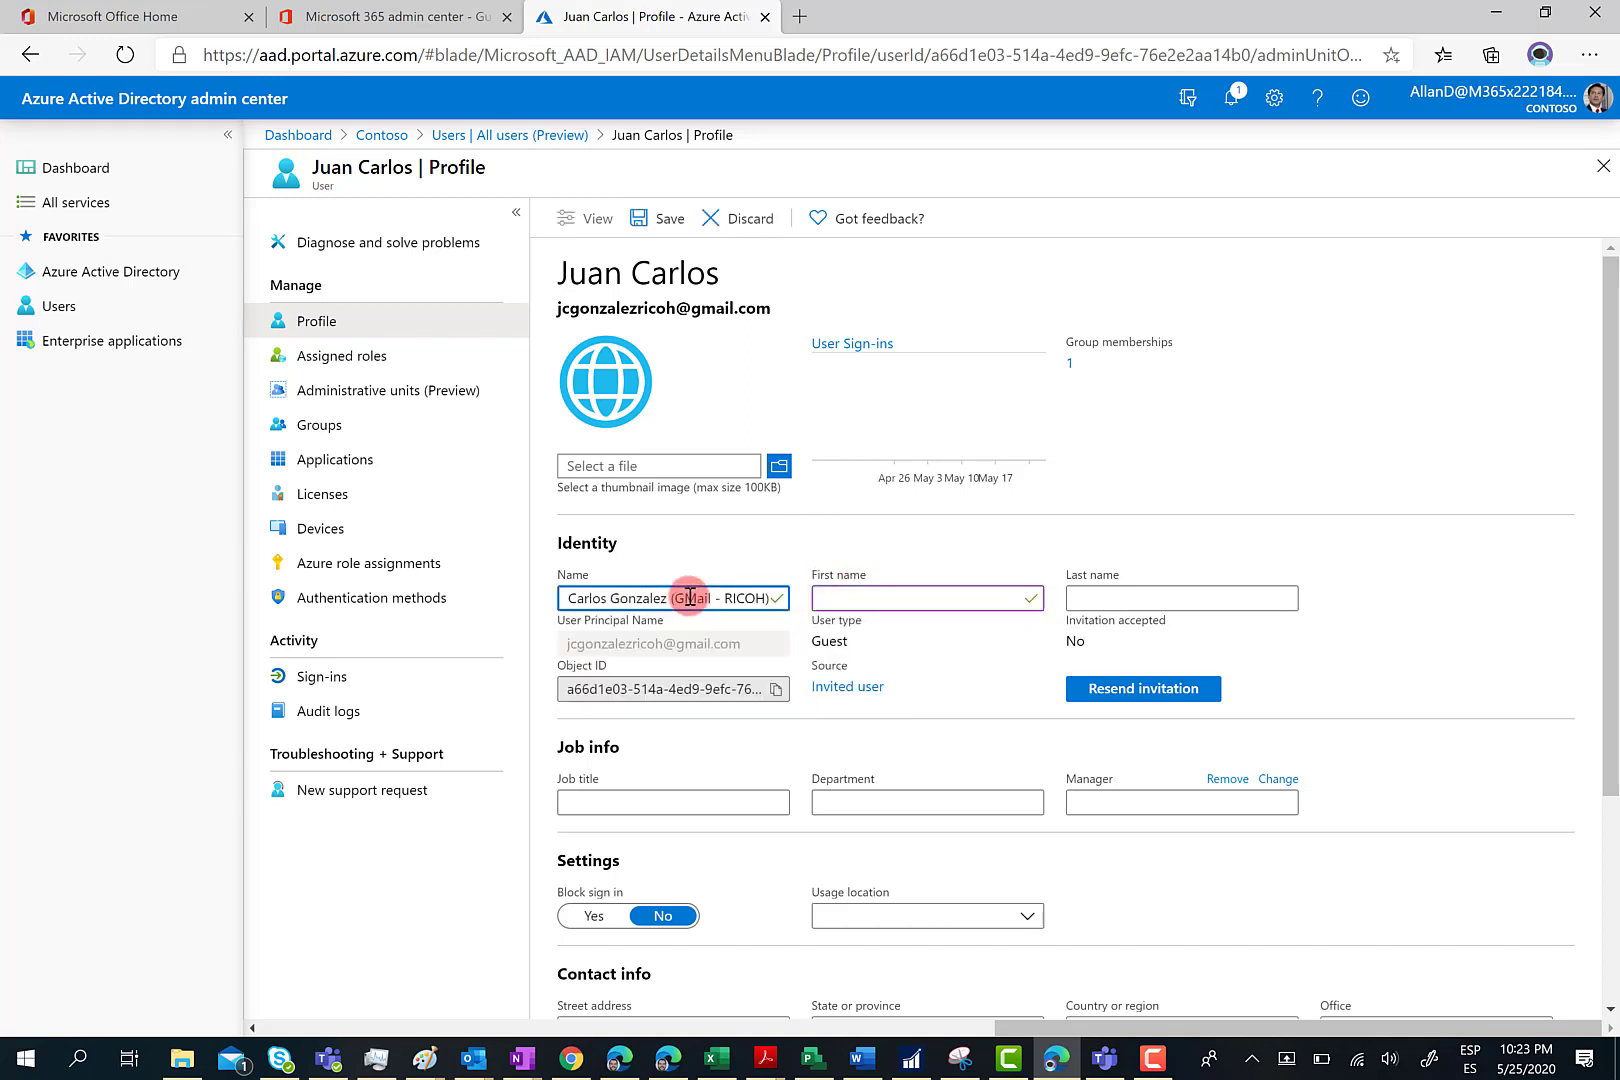
{"action": "left_click", "coordinate": [833, 597]}
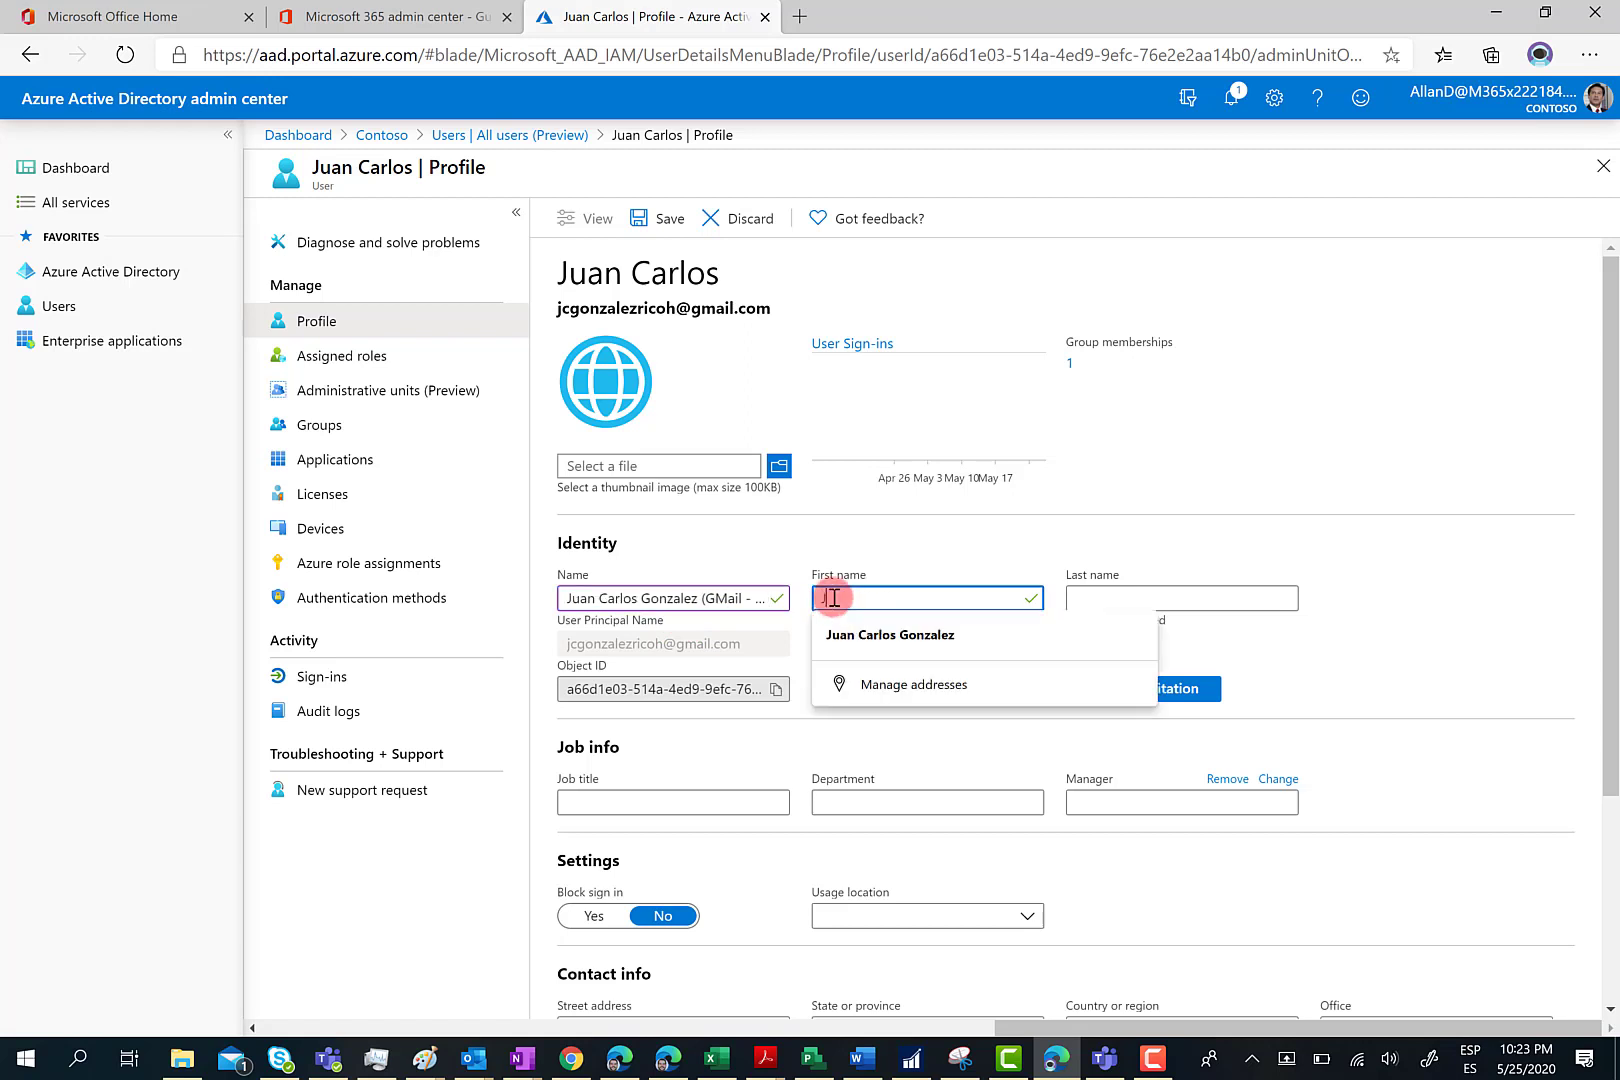
{"action": "key", "text": "Tab"}
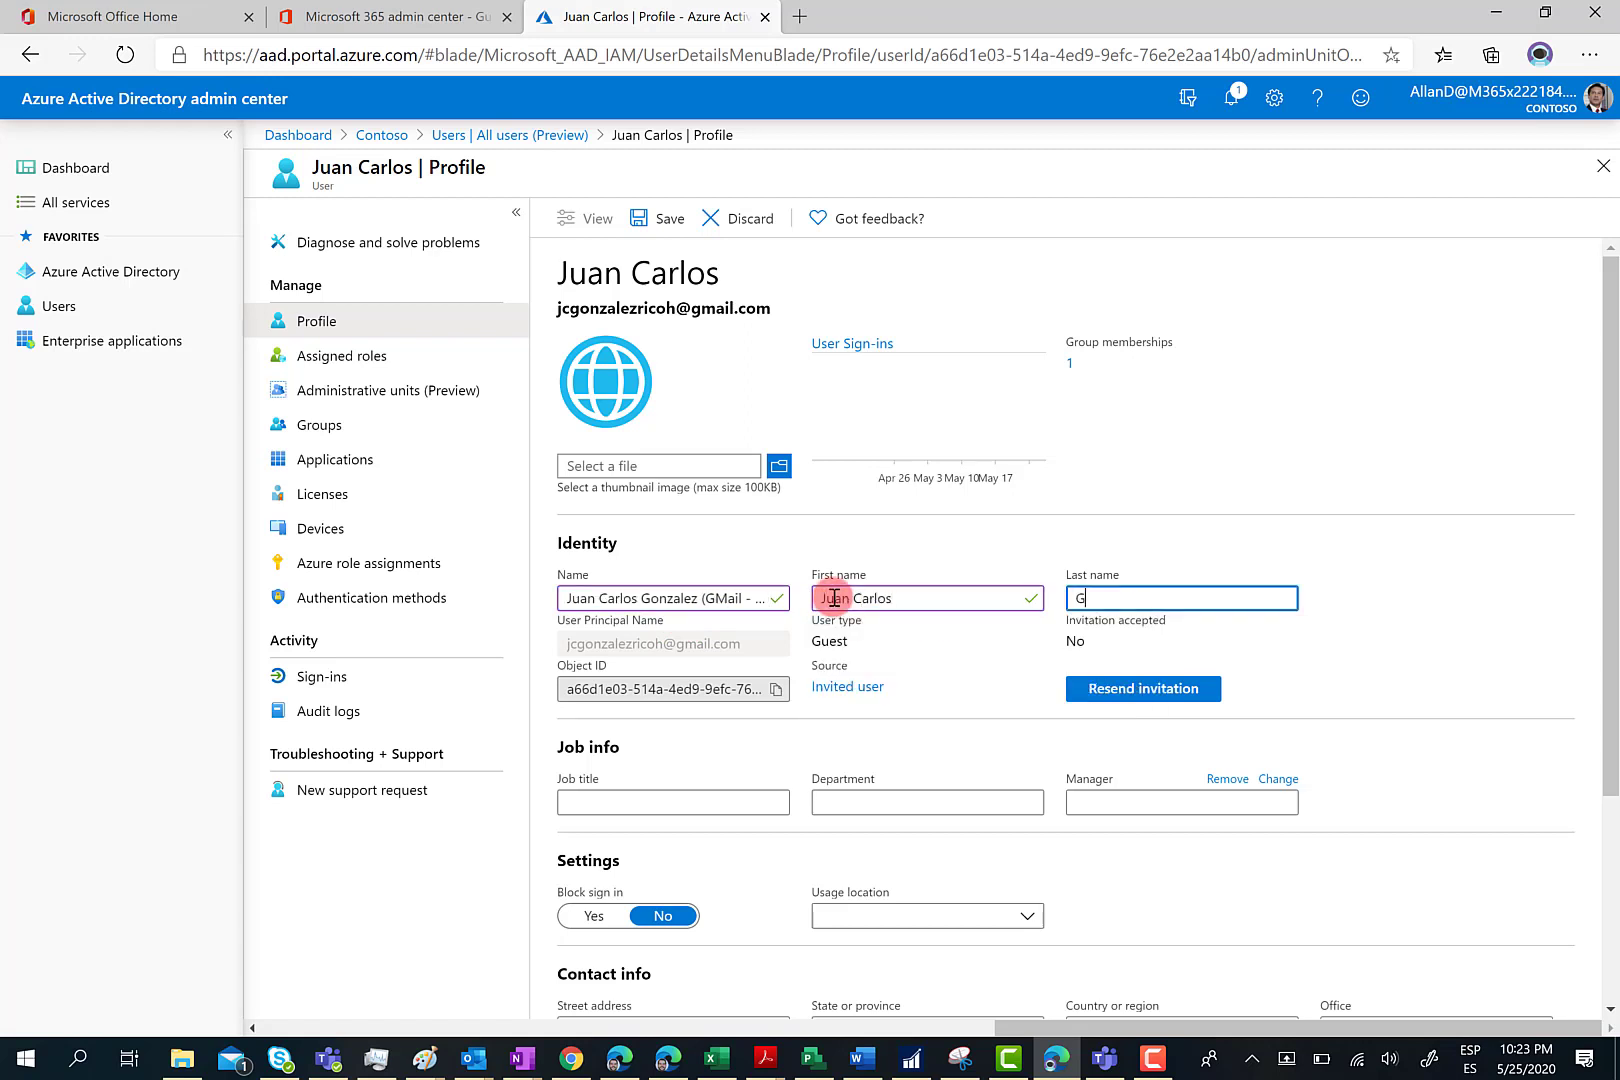
{"action": "key", "text": "Tab"}
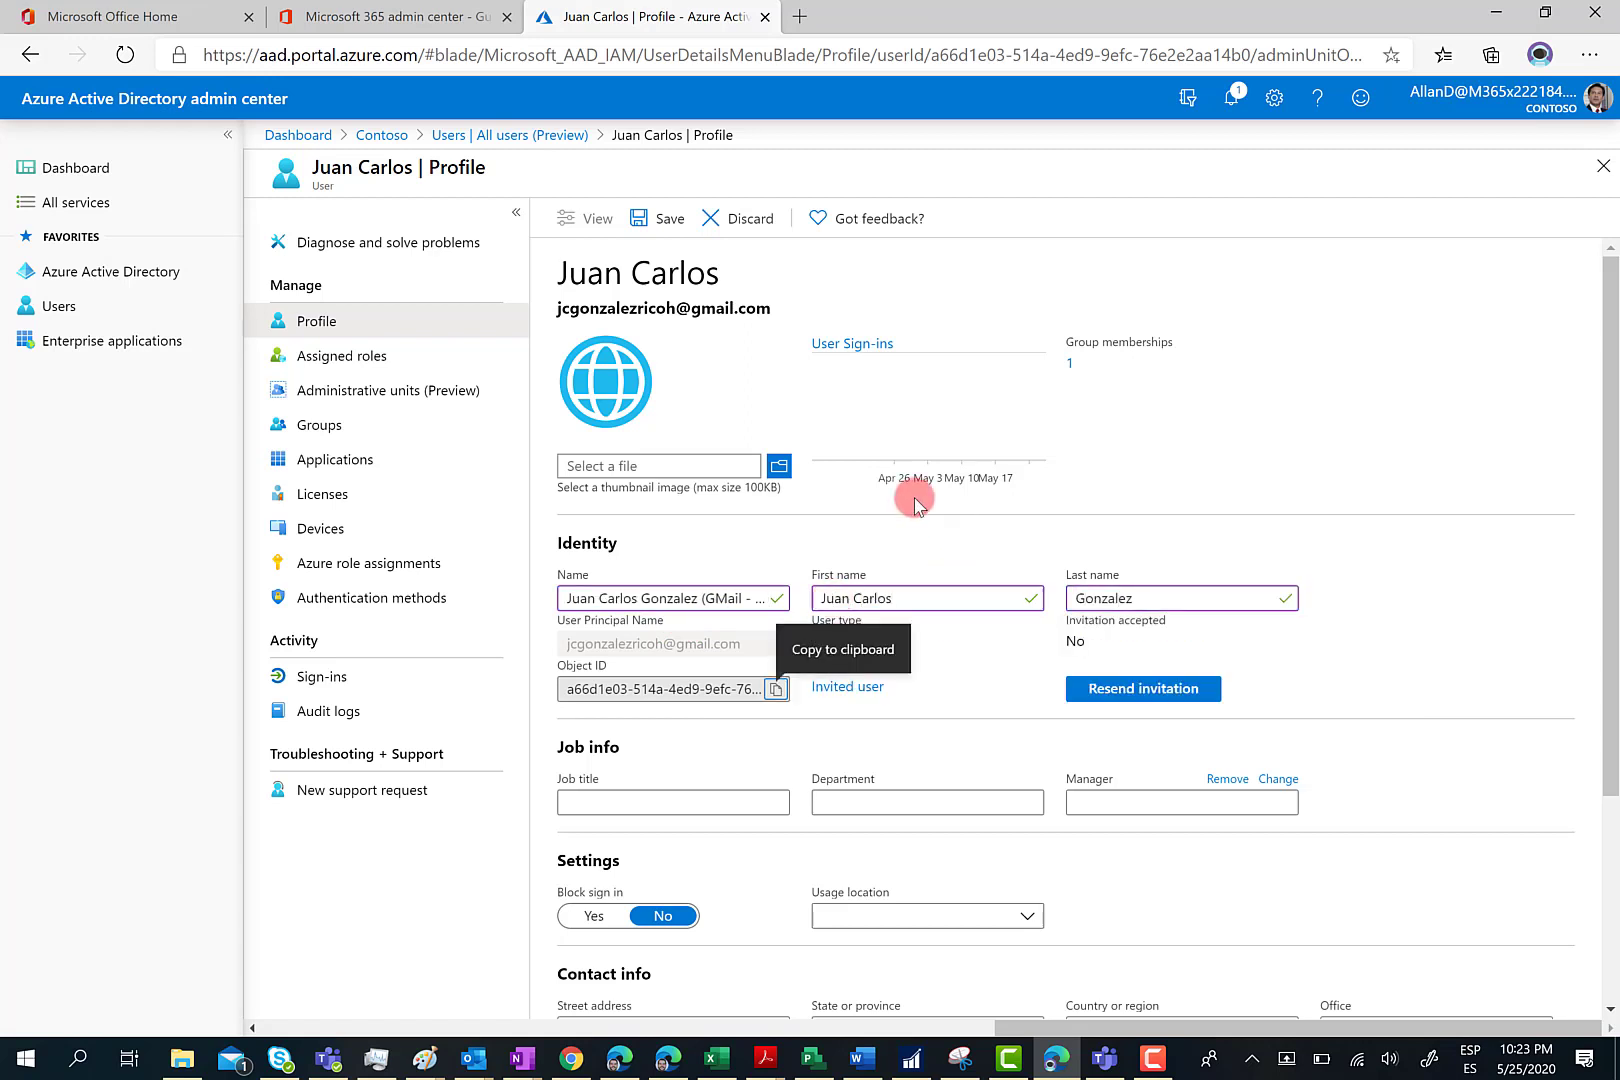
{"action": "left_click", "coordinate": [637, 228]}
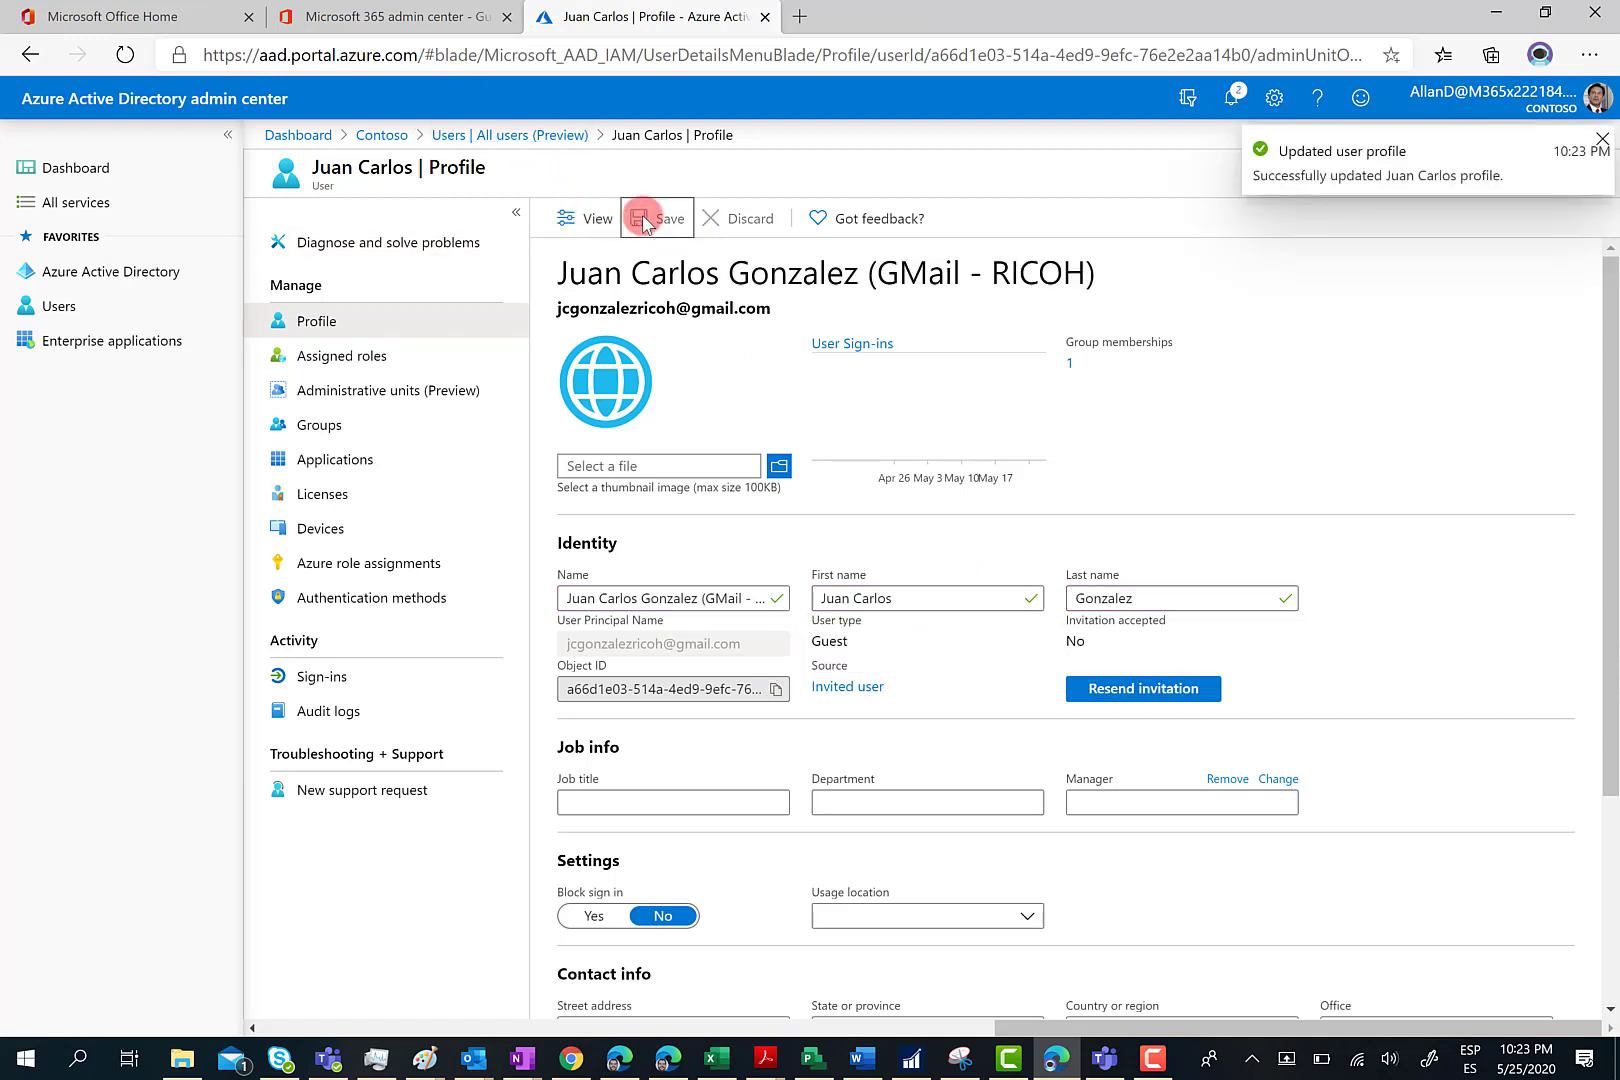
{"action": "left_click", "coordinate": [479, 143]}
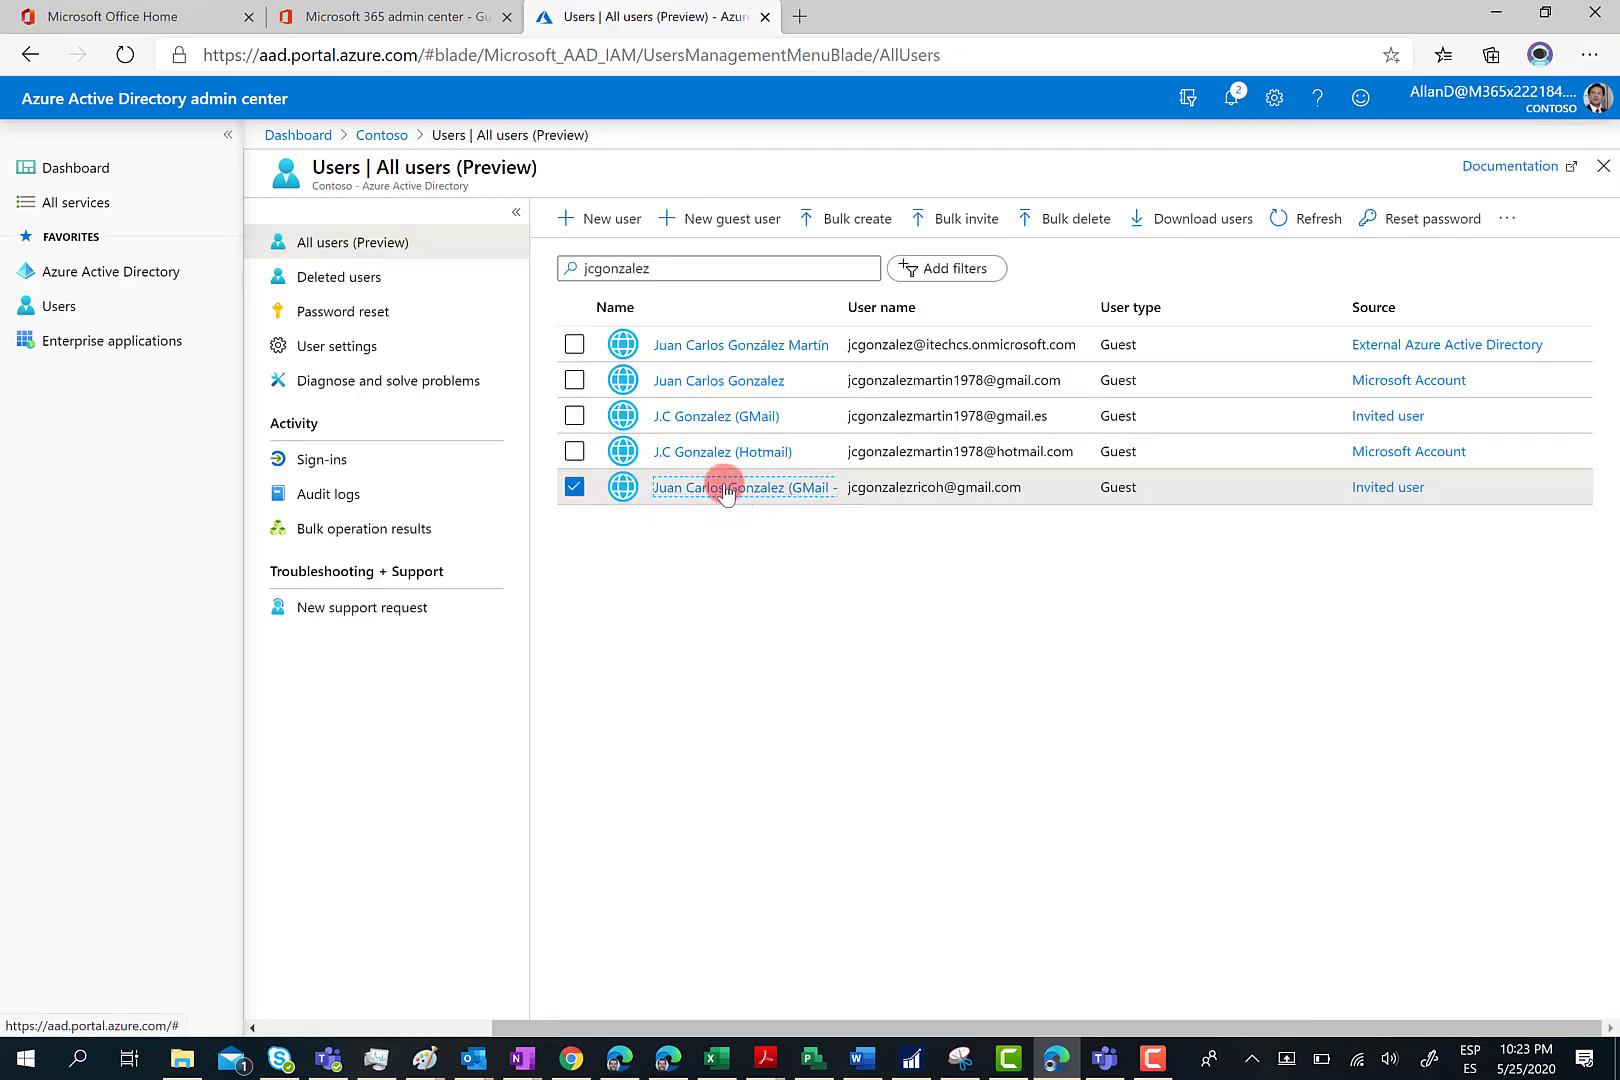
{"action": "left_click", "coordinate": [790, 495]}
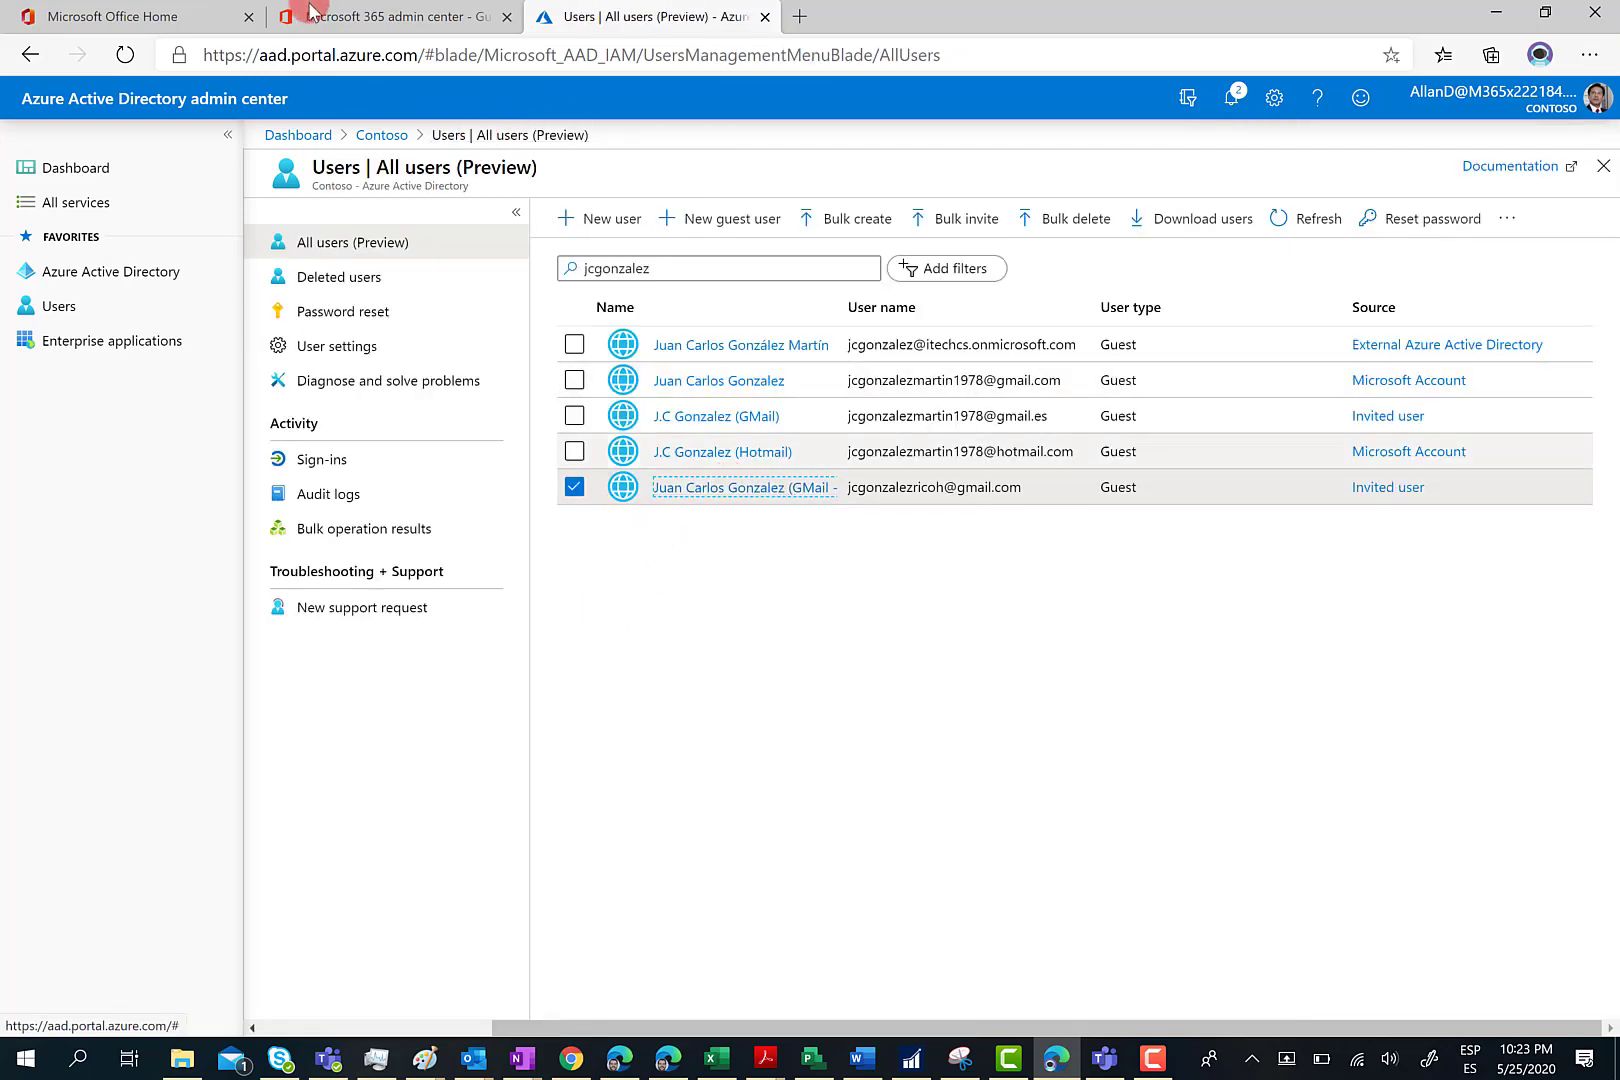
In the admin center tab, close the guest panel and reload Users > Guest users via Contacts
{"action": "left_click", "coordinate": [325, 28]}
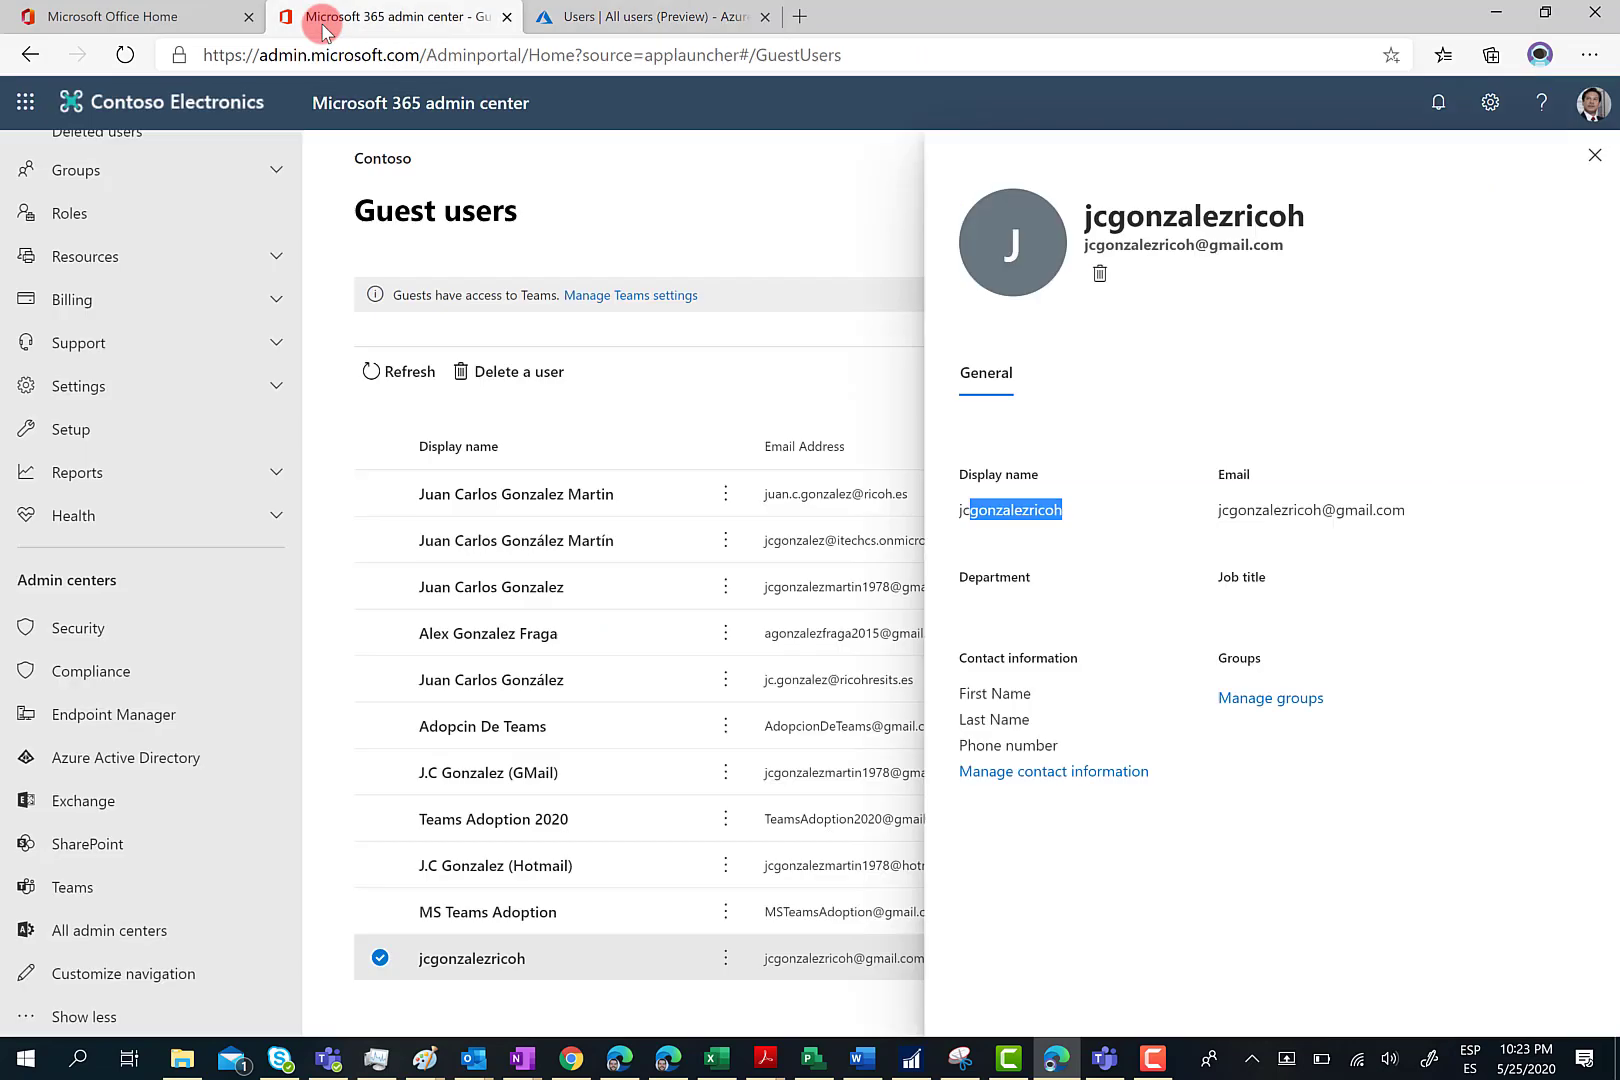
{"action": "left_click", "coordinate": [1596, 157]}
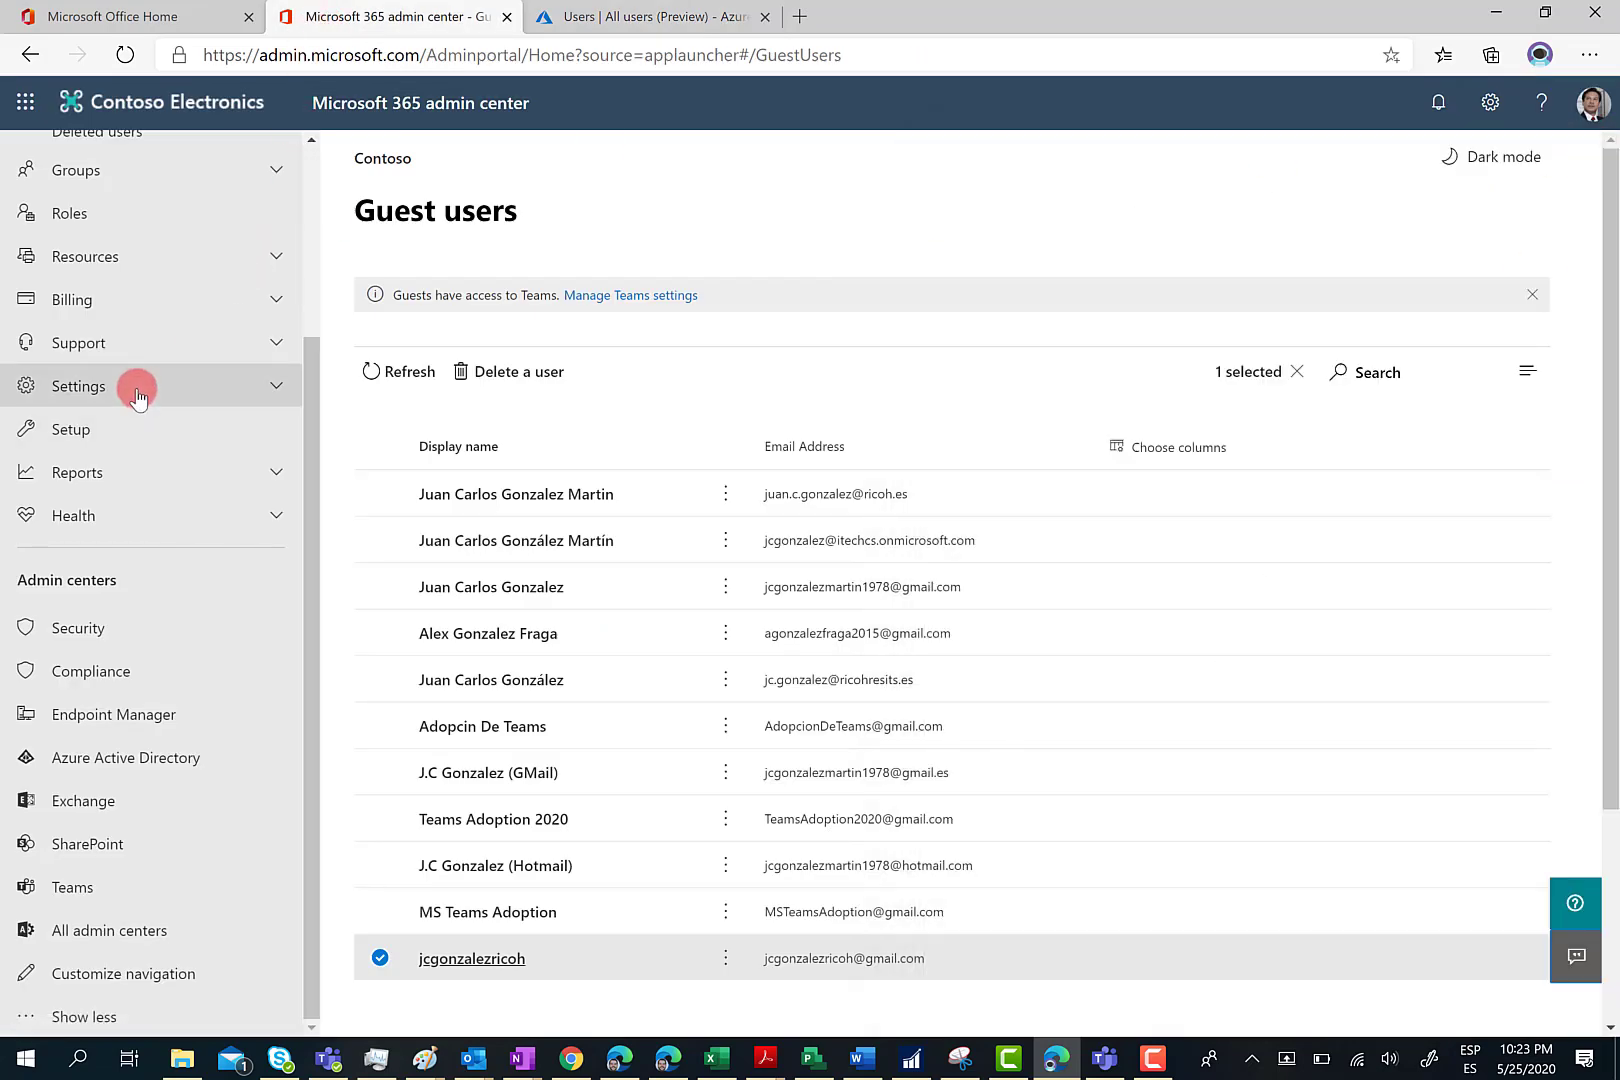
{"action": "scroll", "coordinate": [137, 390], "scroll_direction": "up", "scroll_amount": 3}
{"action": "left_click", "coordinate": [82, 316]}
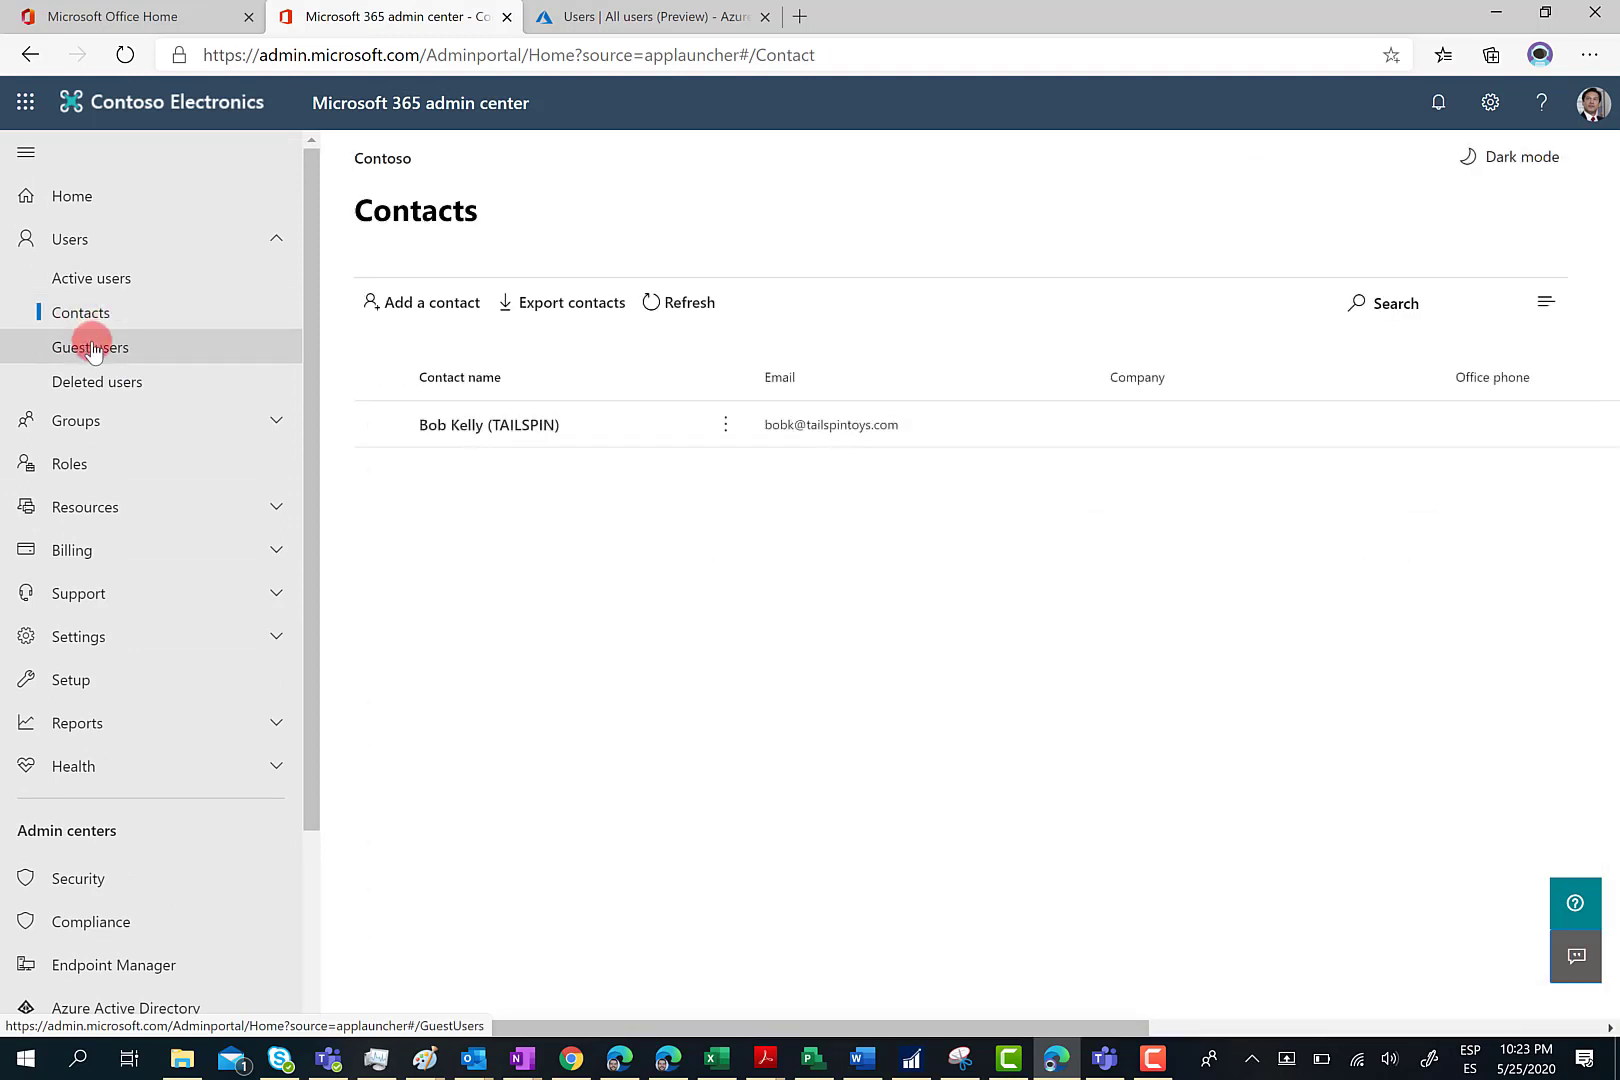
{"action": "left_click", "coordinate": [92, 349]}
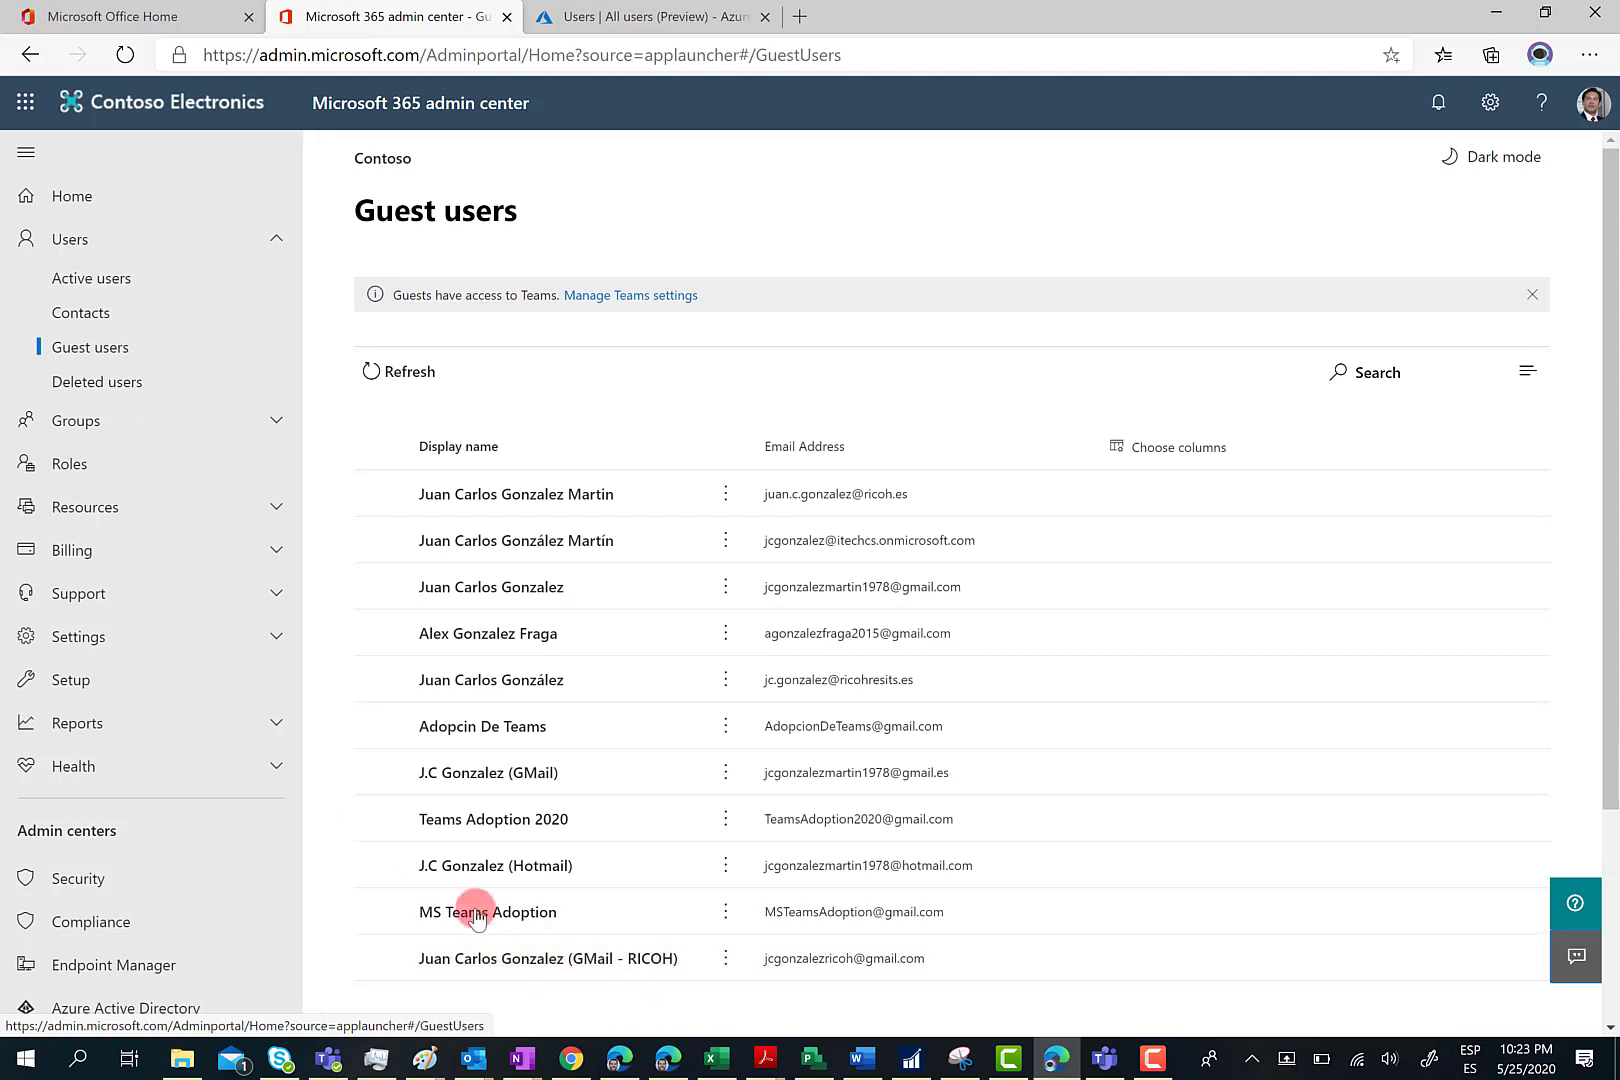
In desktop Teams, review MS Teams Adoption's pending requests, channels and full members-and-guests list
{"action": "mouse_move", "coordinate": [1100, 1070]}
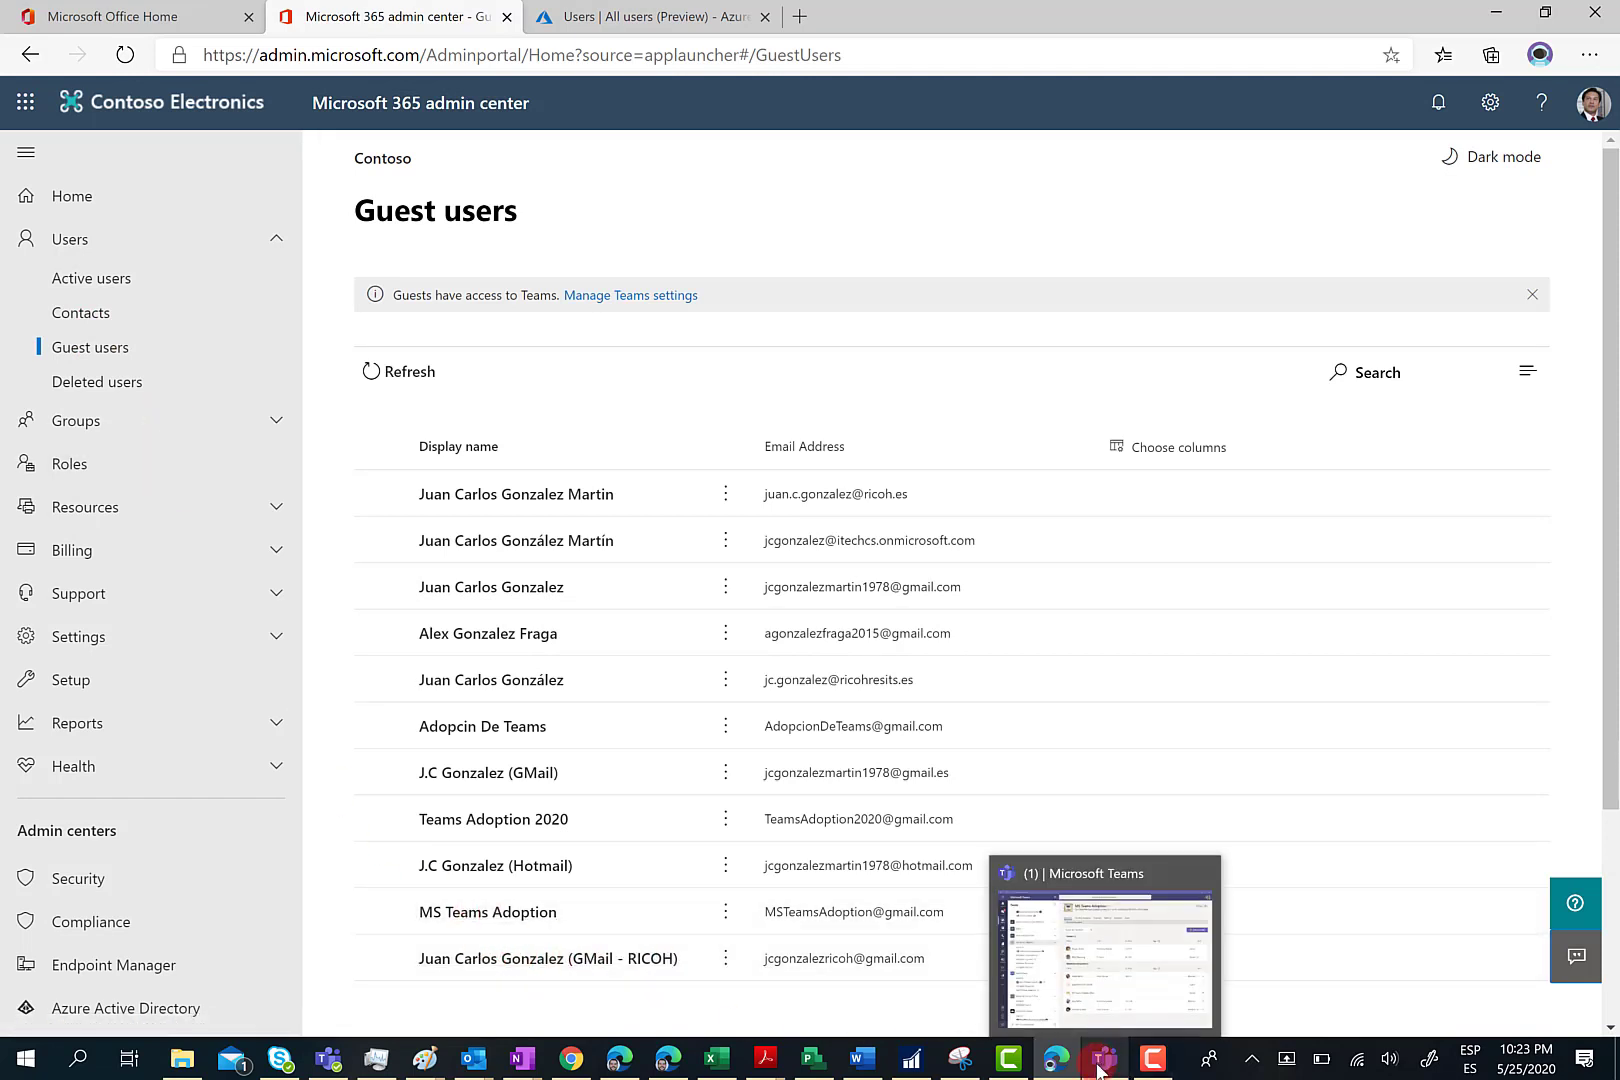
{"action": "left_click", "coordinate": [1100, 1070]}
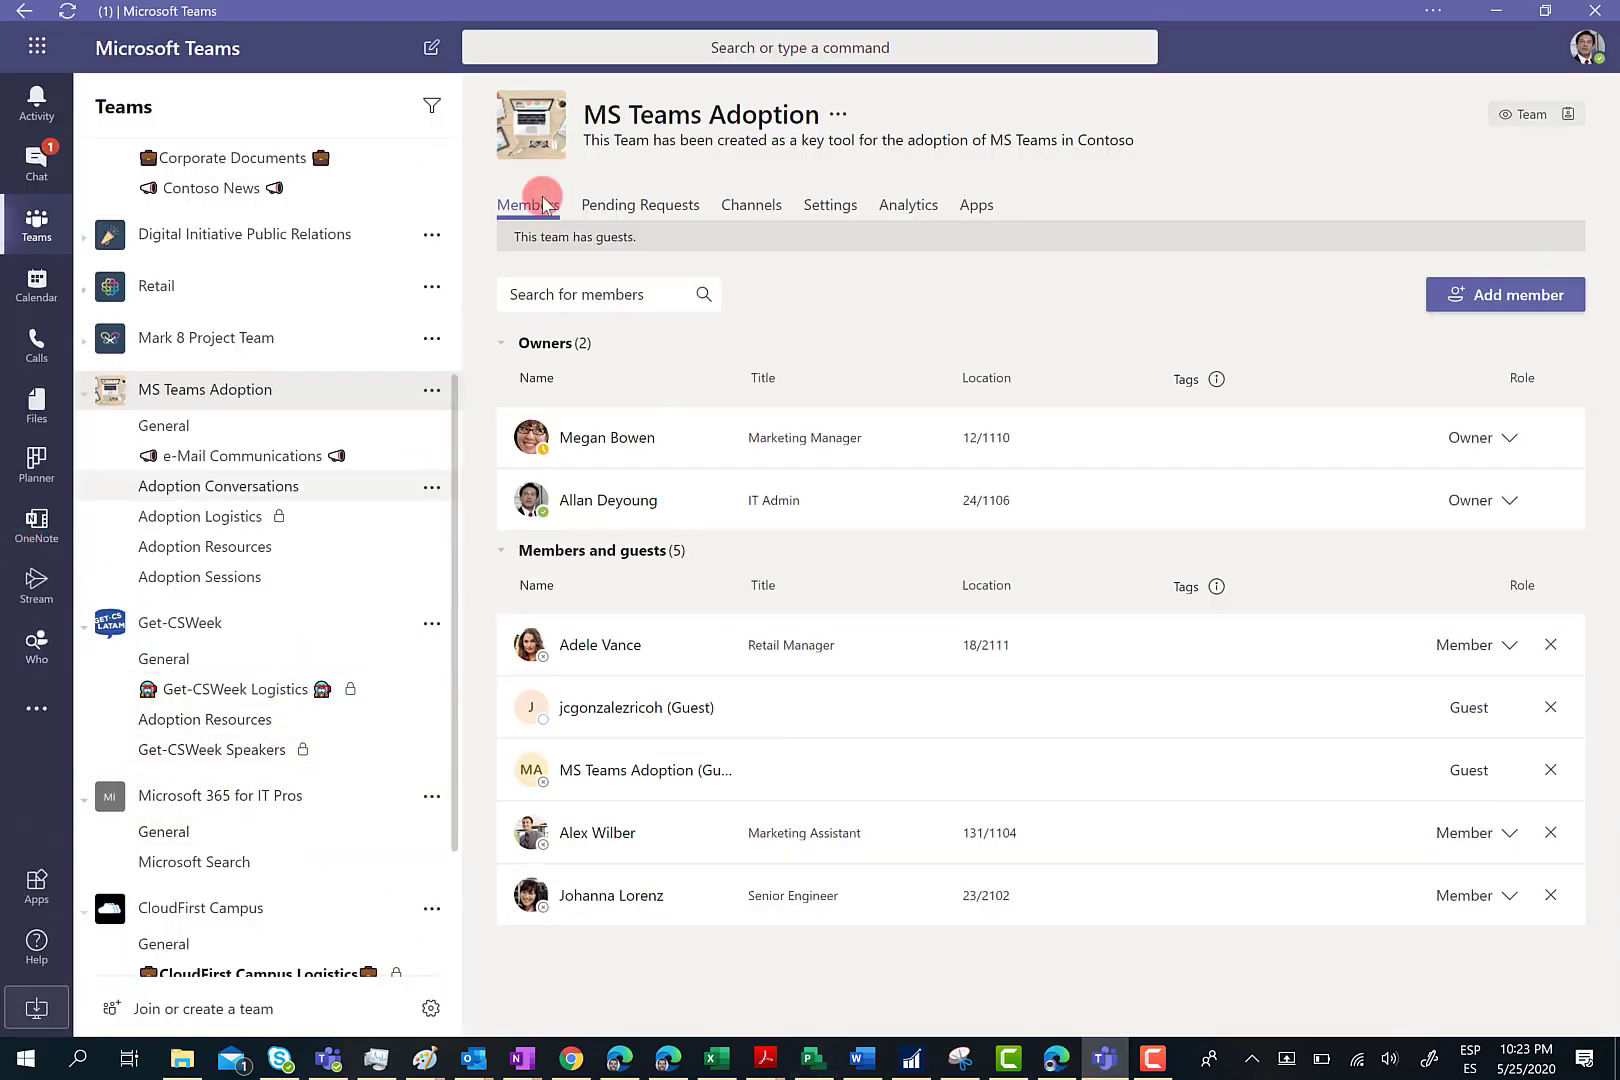
{"action": "left_click", "coordinate": [660, 204]}
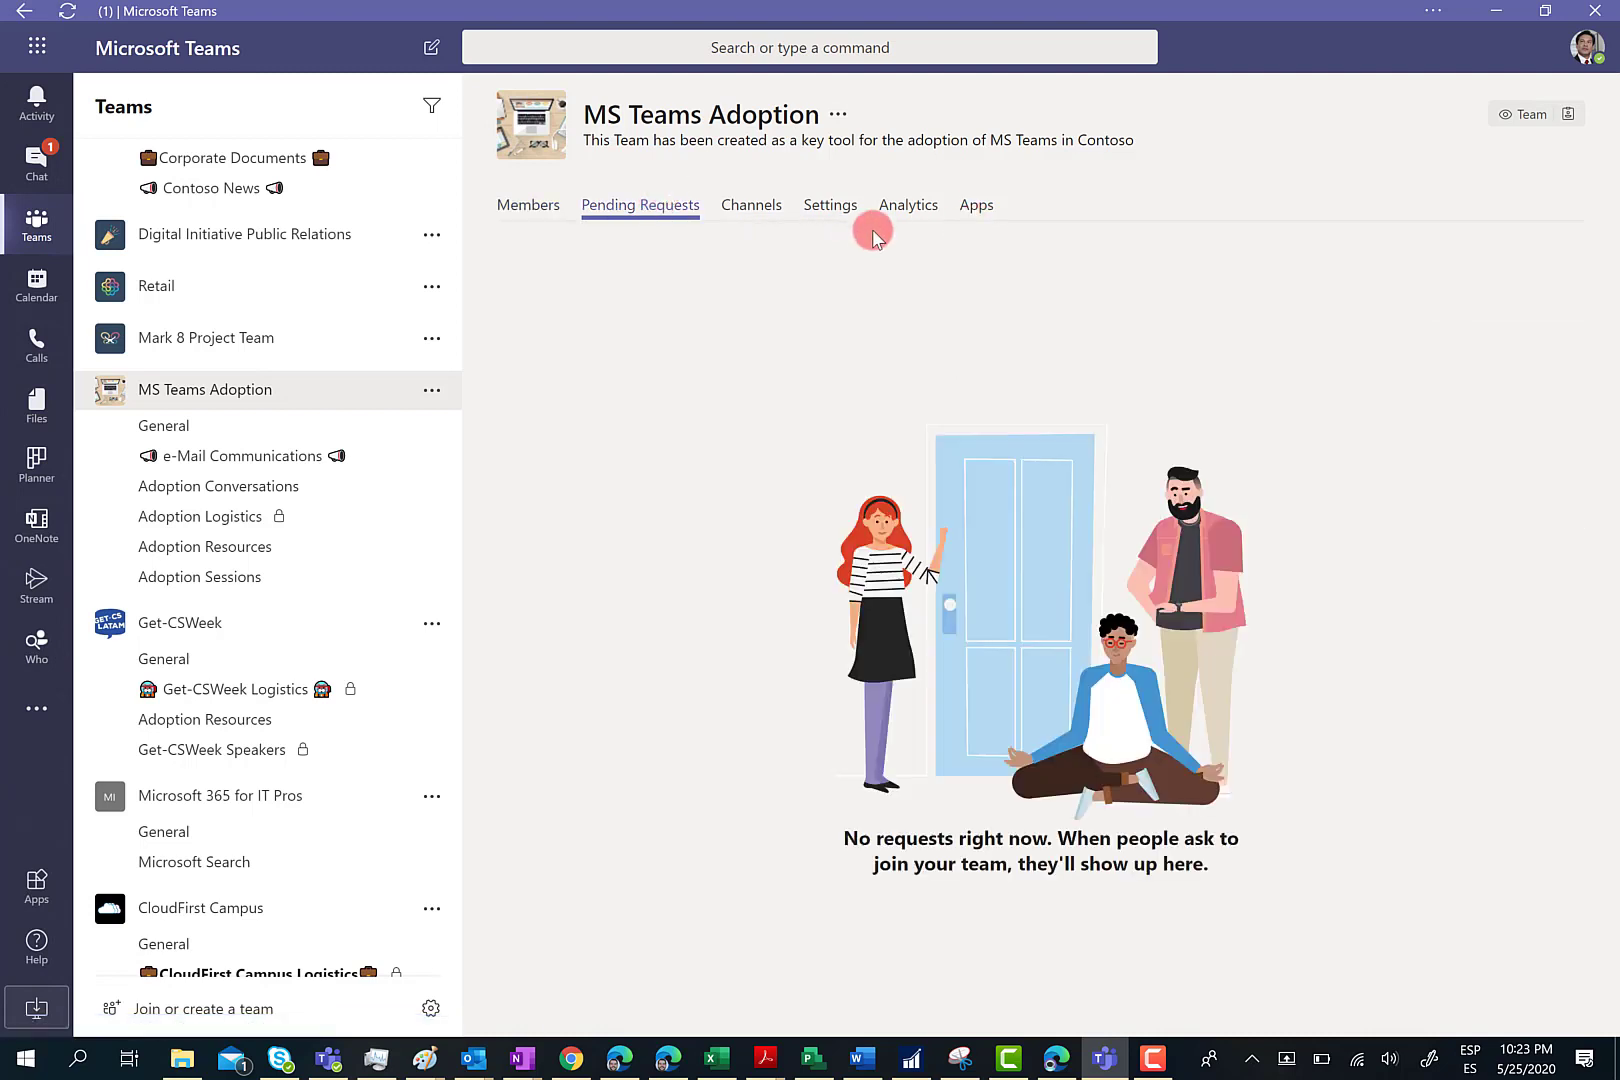
{"action": "left_click", "coordinate": [752, 212]}
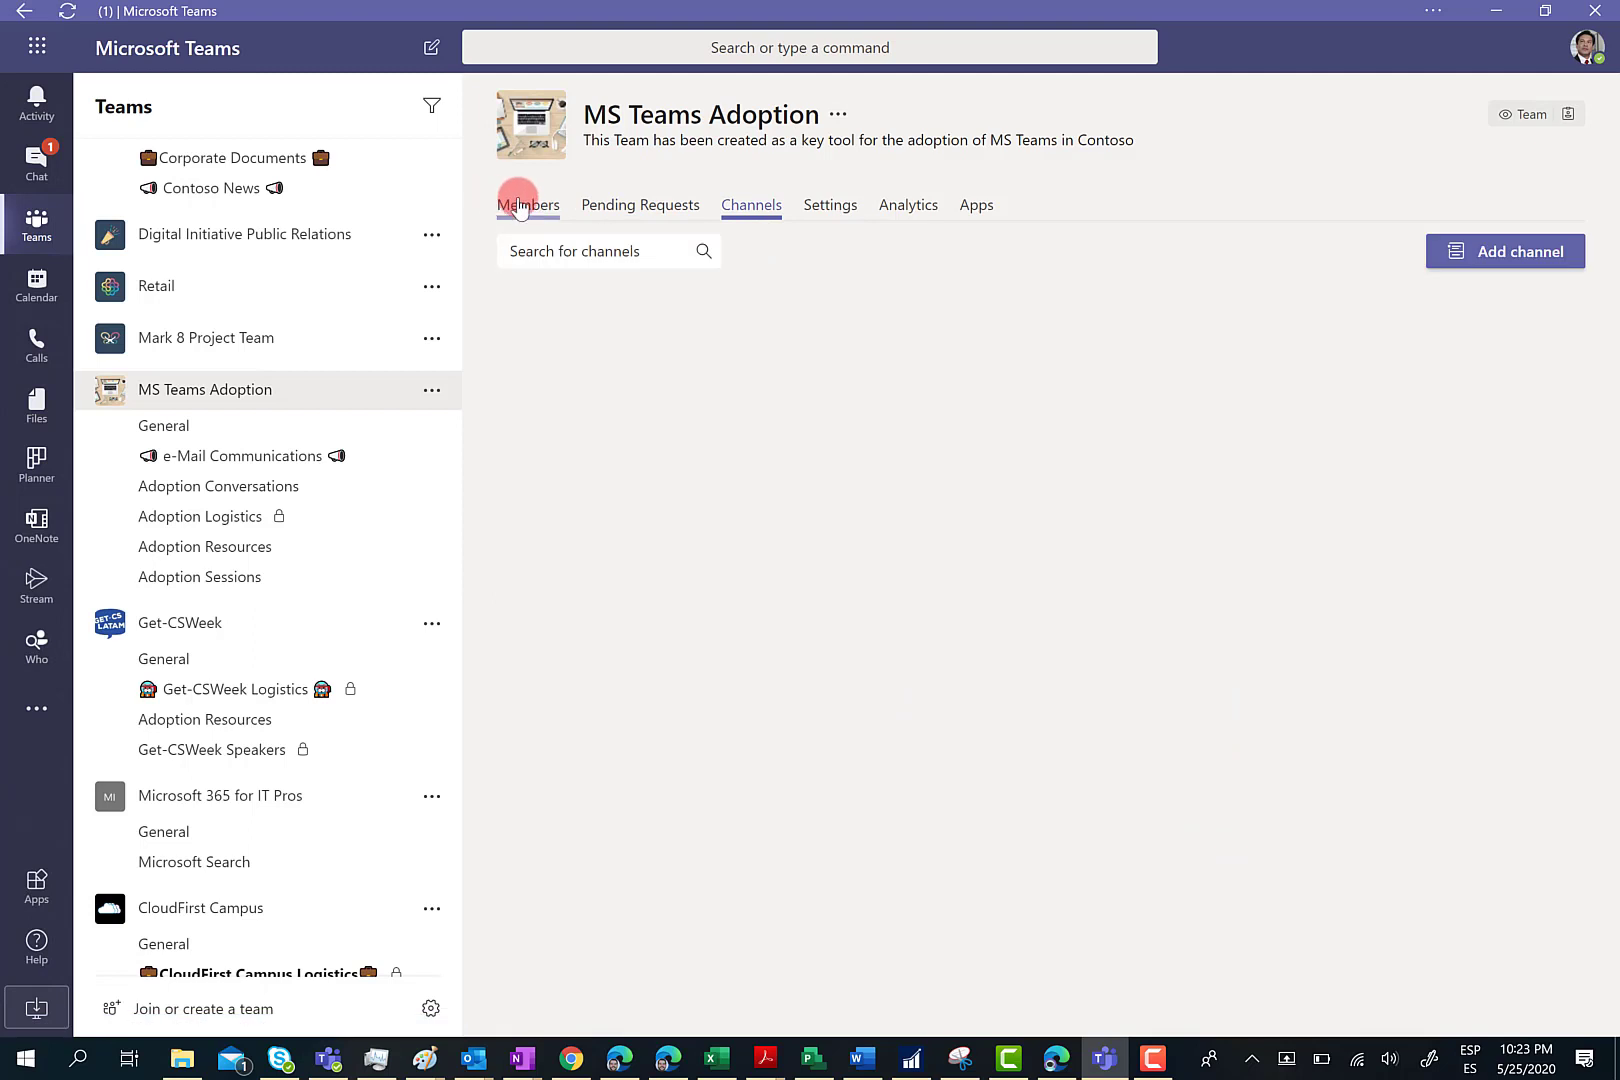
{"action": "left_click", "coordinate": [545, 210]}
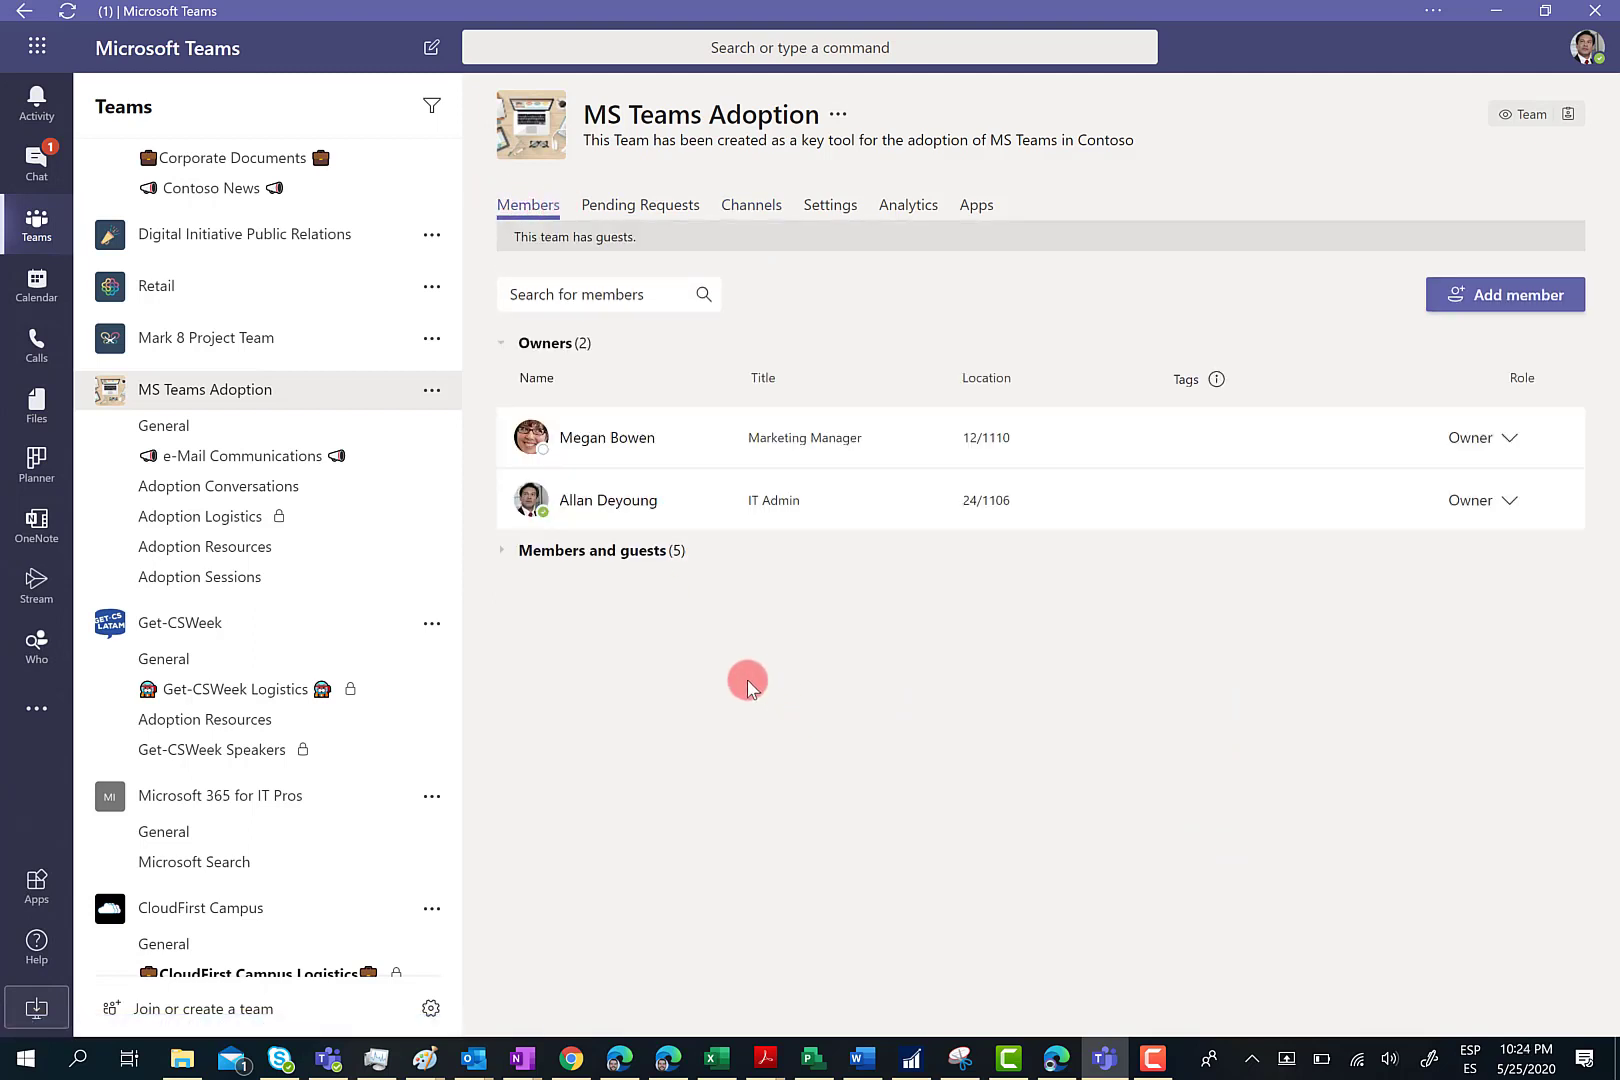
{"action": "left_click", "coordinate": [502, 554]}
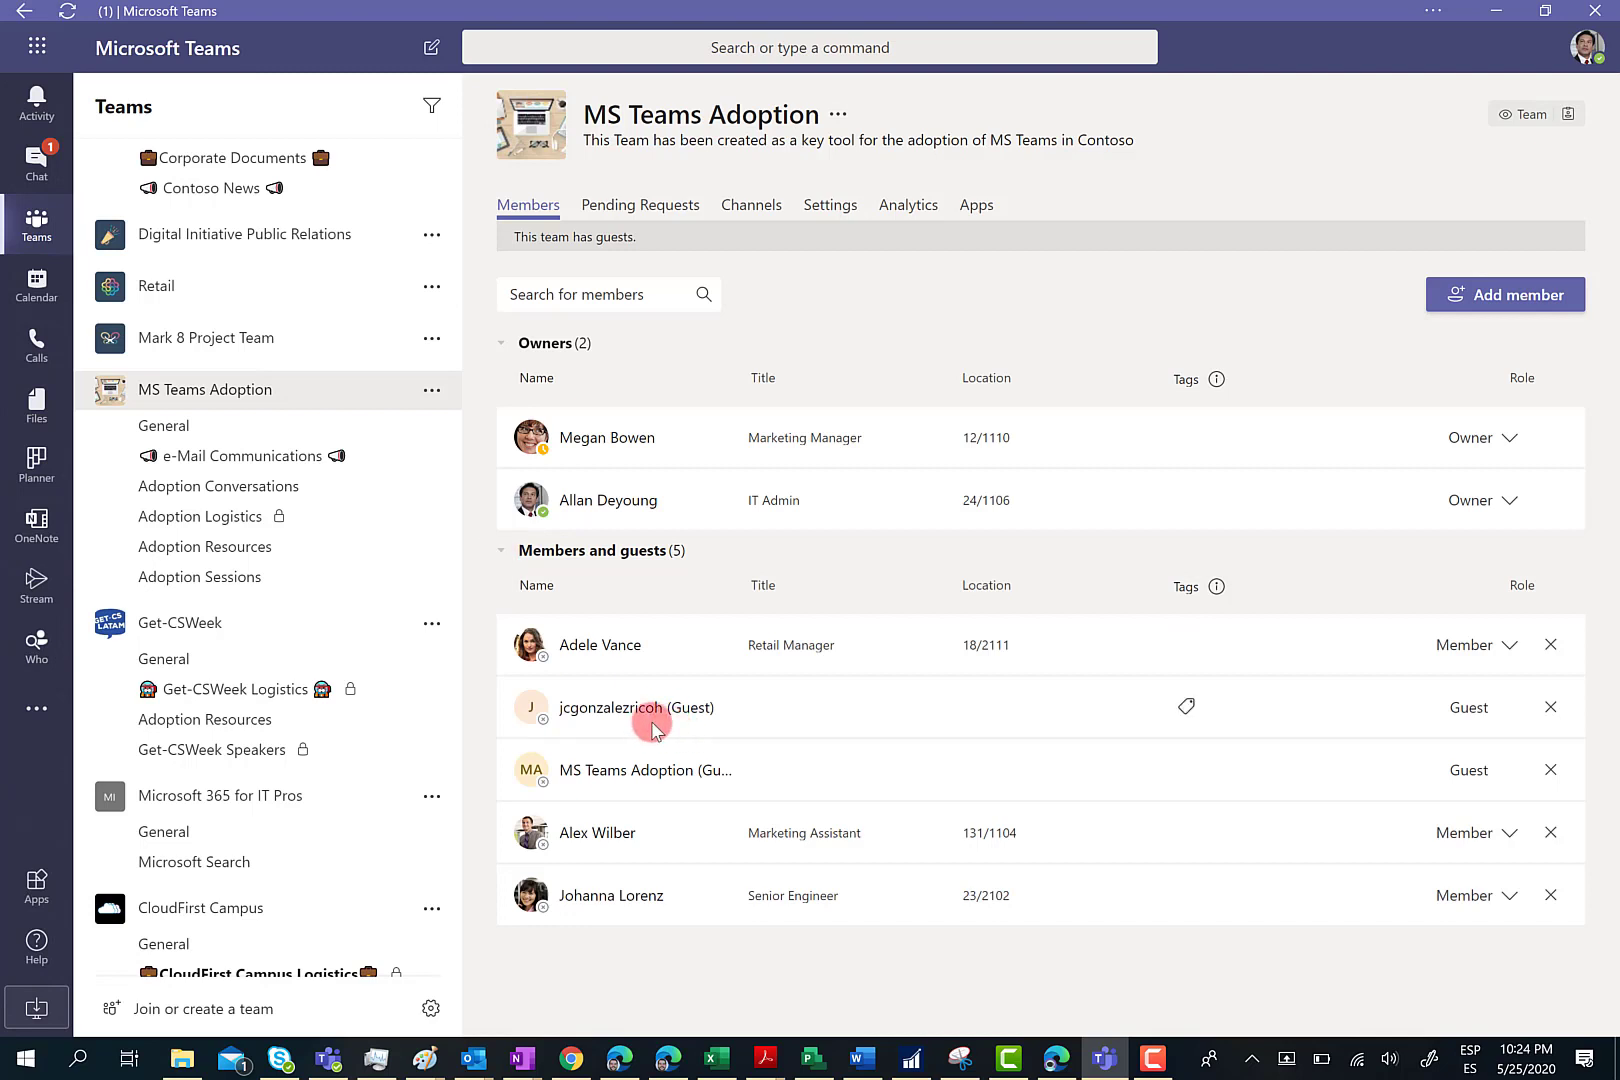
{"action": "left_click", "coordinate": [68, 18]}
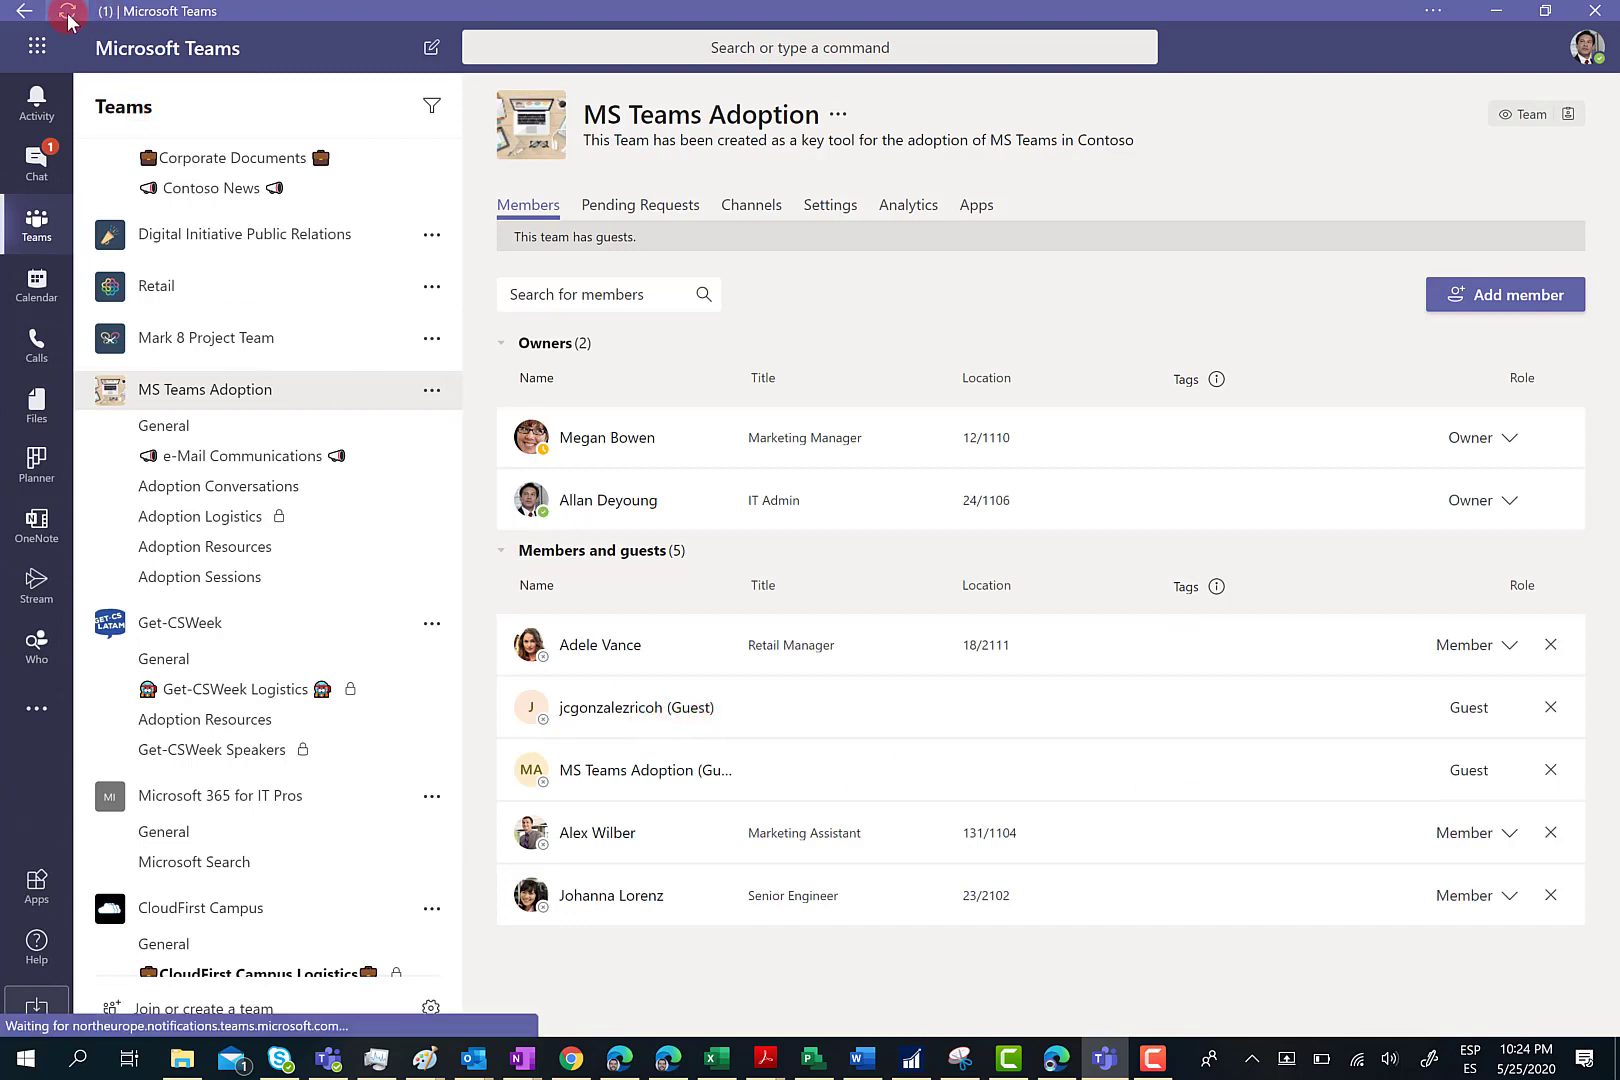
Reload Teams and re-expand Members and guests to confirm the new guest is listed
{"action": "left_click", "coordinate": [282, 458]}
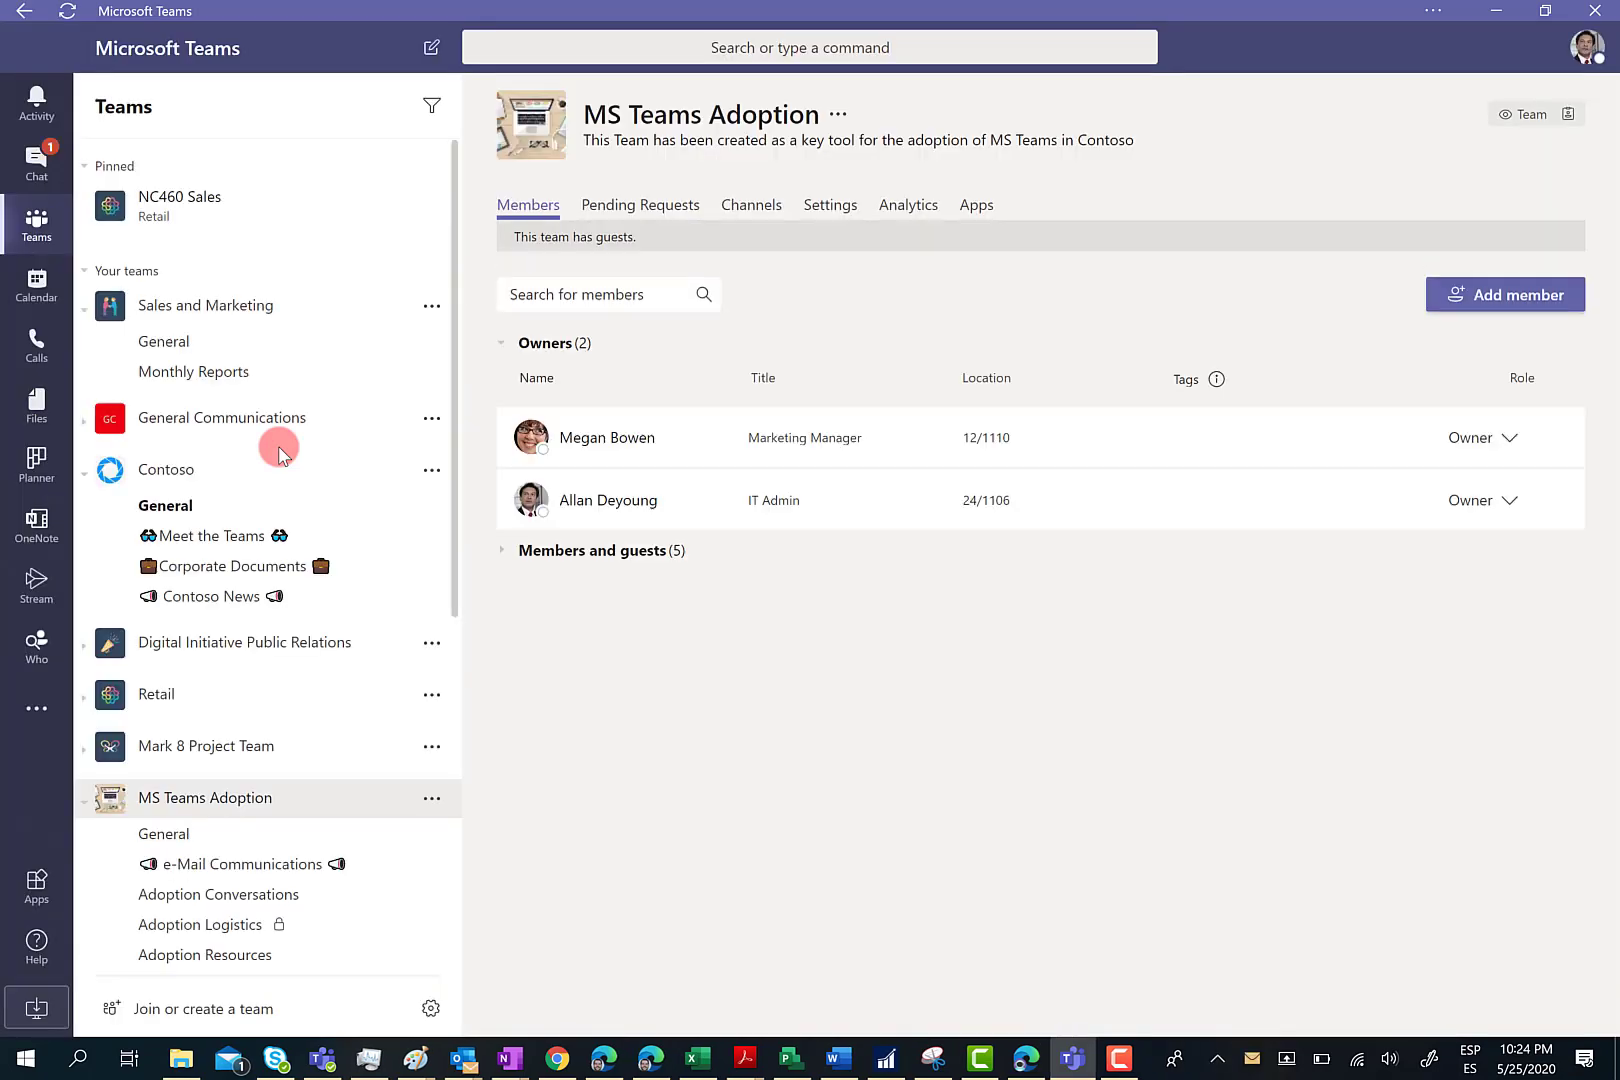
{"action": "left_click", "coordinate": [500, 552]}
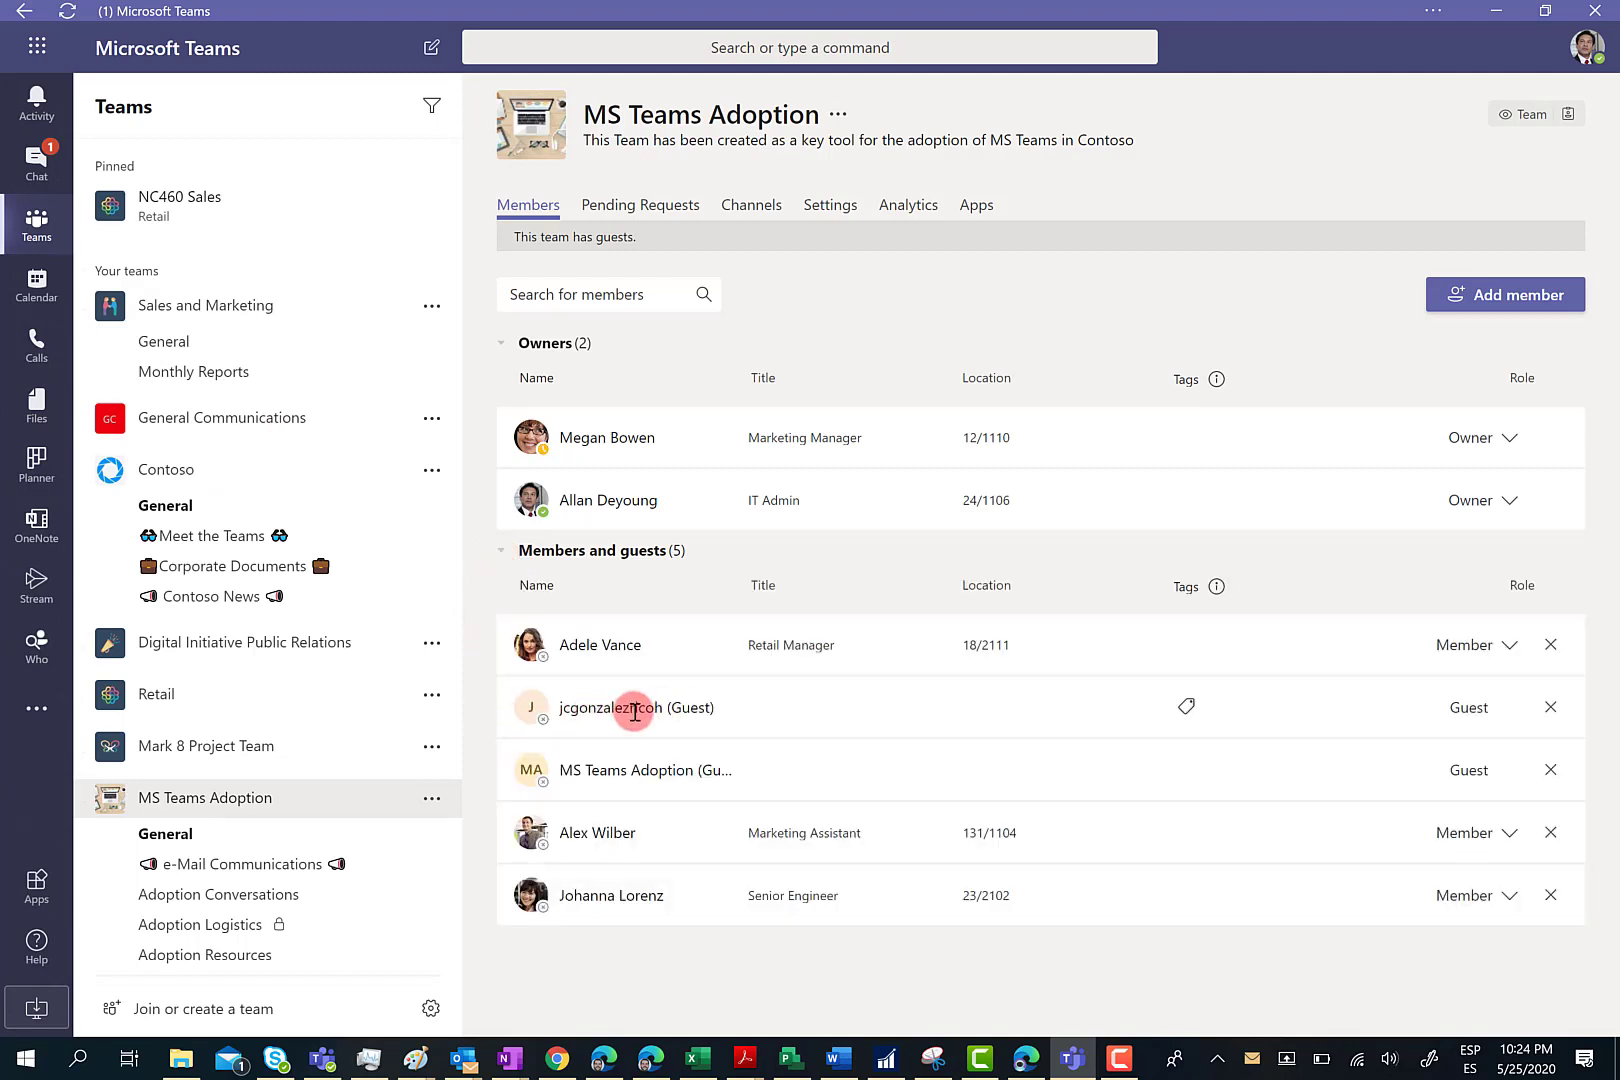
{"action": "mouse_move", "coordinate": [633, 710]}
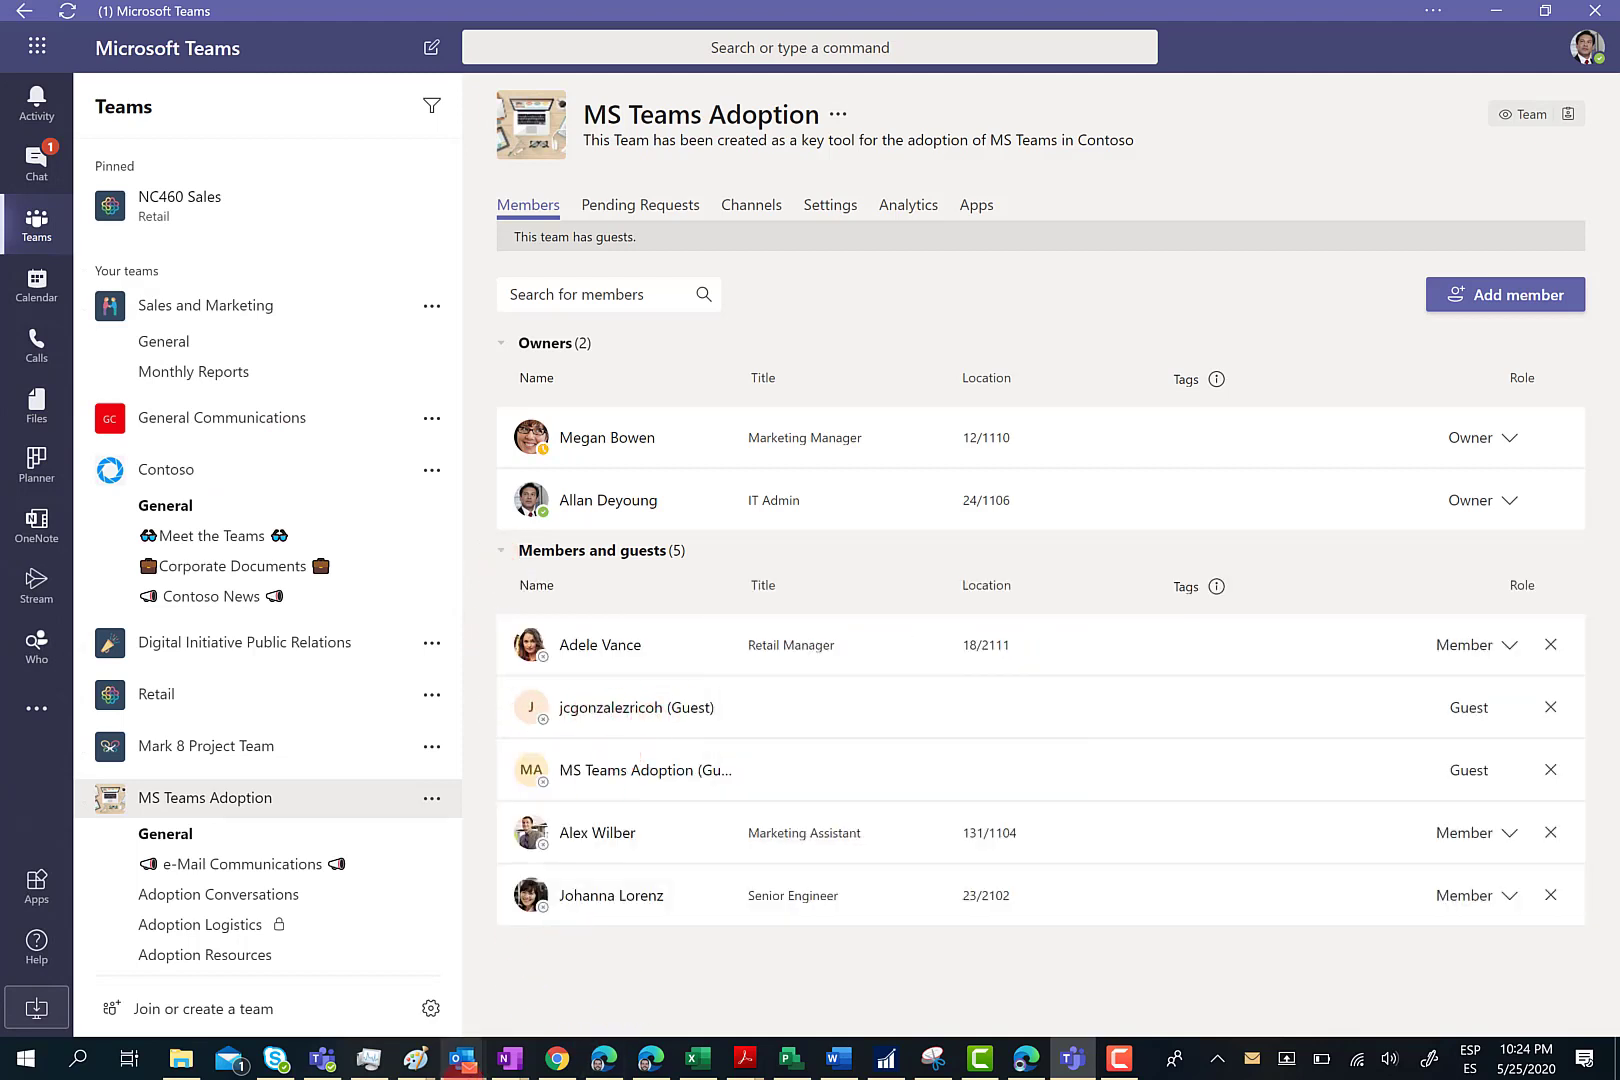
Bring up Microsoft Edge's jump list of recent sites and tasks
{"action": "left_click", "coordinate": [549, 1060]}
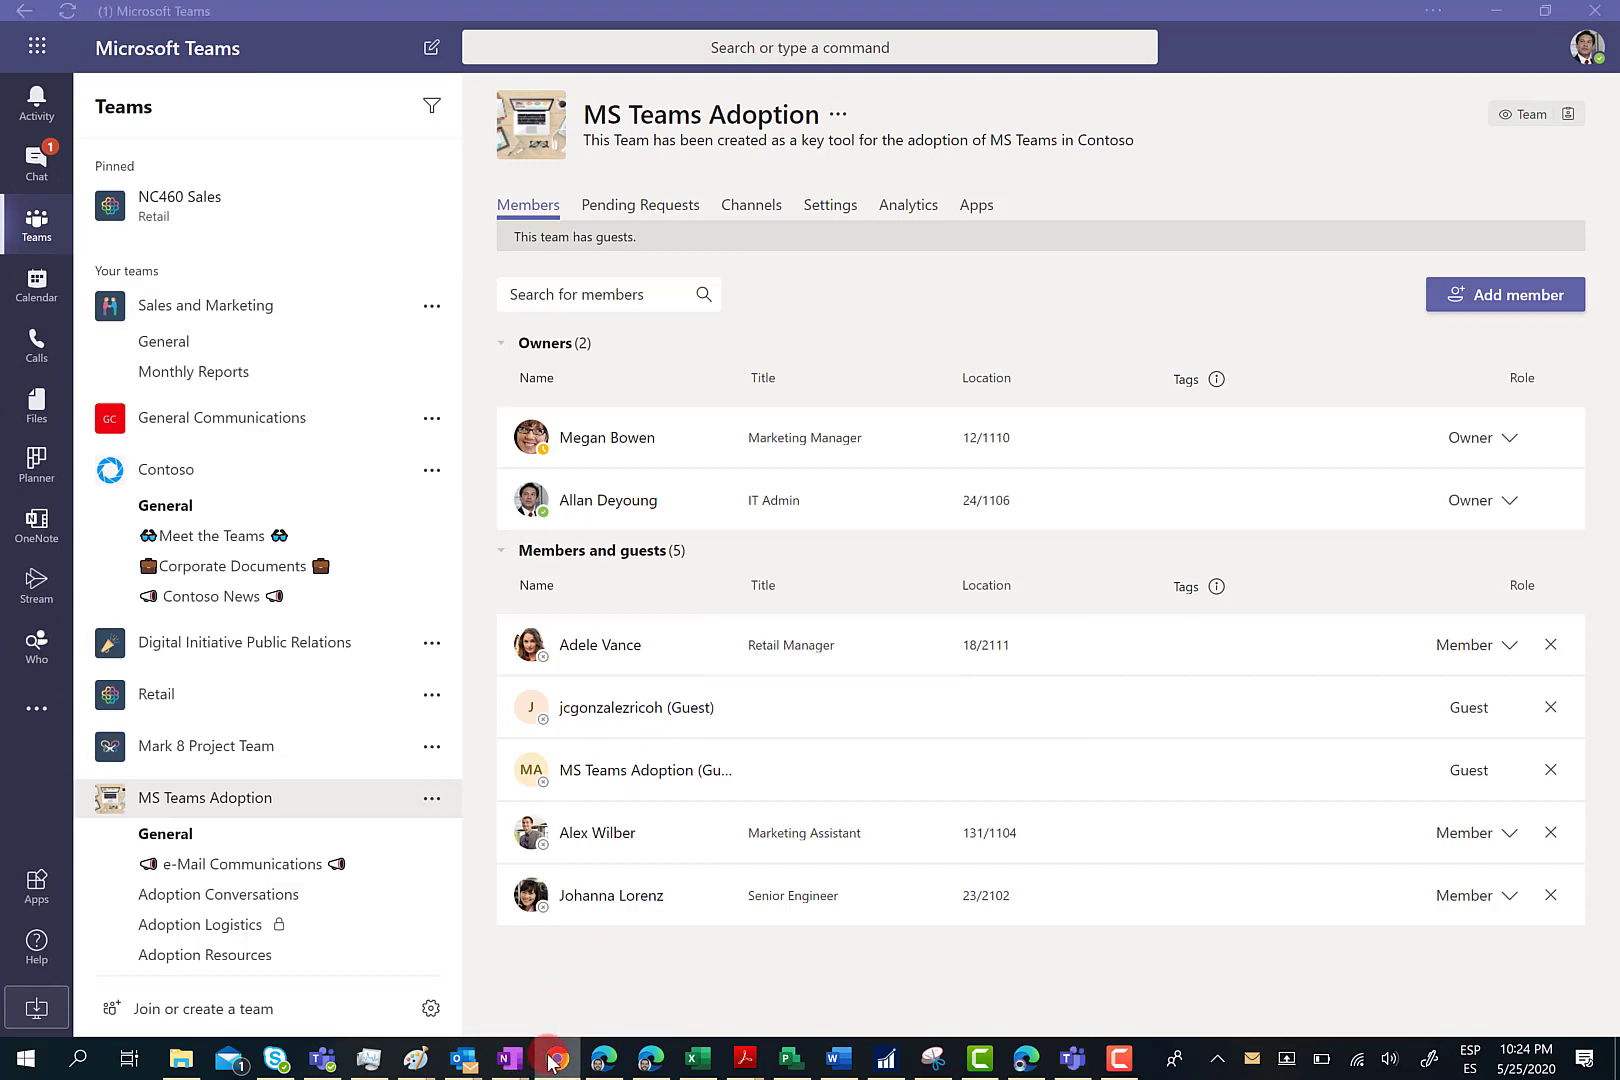
{"action": "left_click_drag", "start_coordinate": [566, 1002], "coordinate": [566, 1000]}
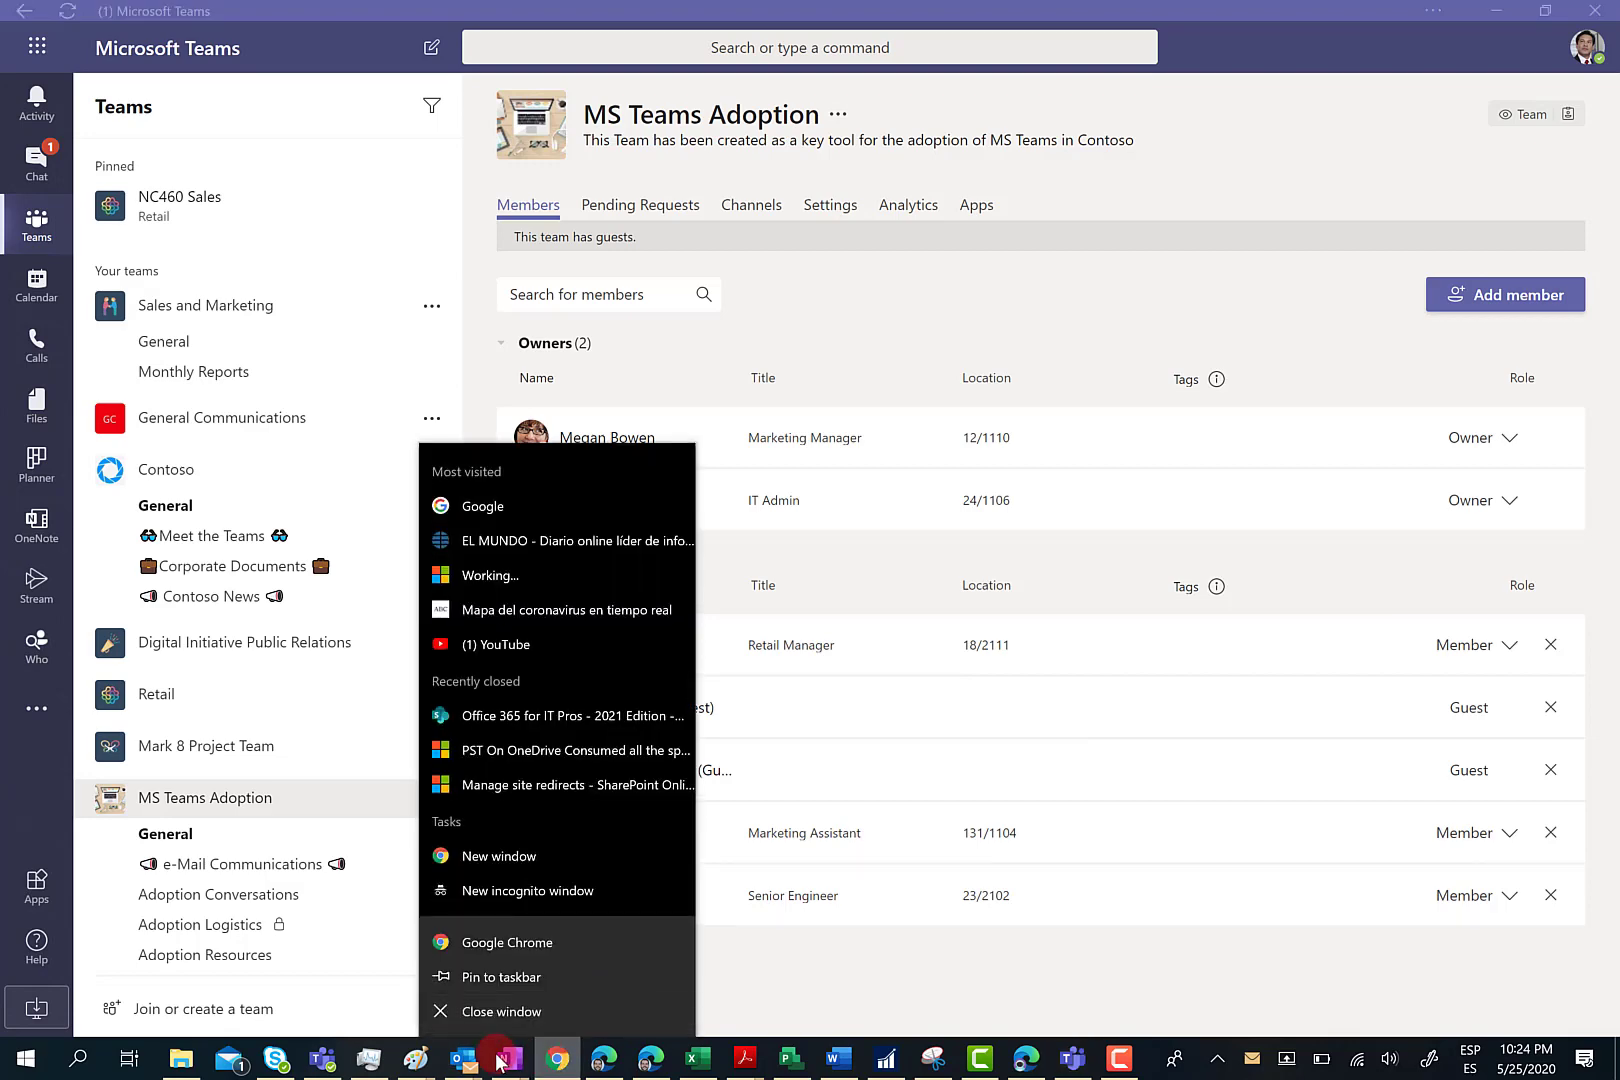
{"action": "right_click", "coordinate": [1022, 1062]}
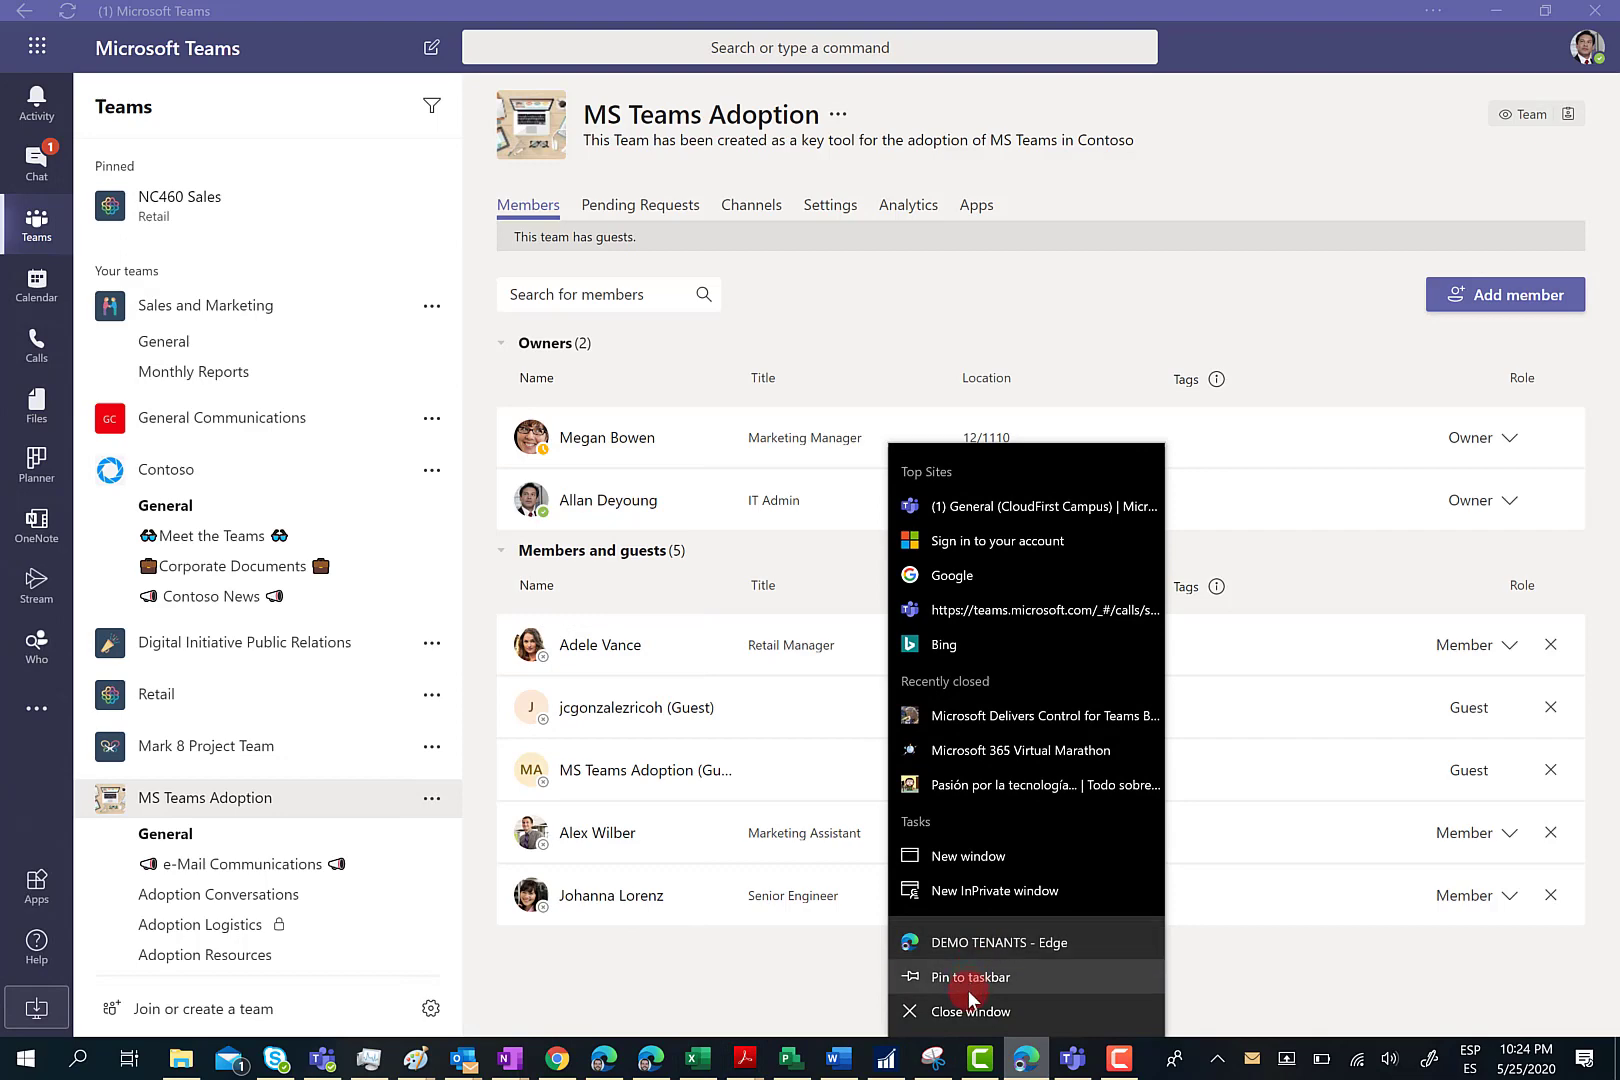
Open a new InPrivate window and go to teams.microsoft.com
{"action": "left_click", "coordinate": [962, 891]}
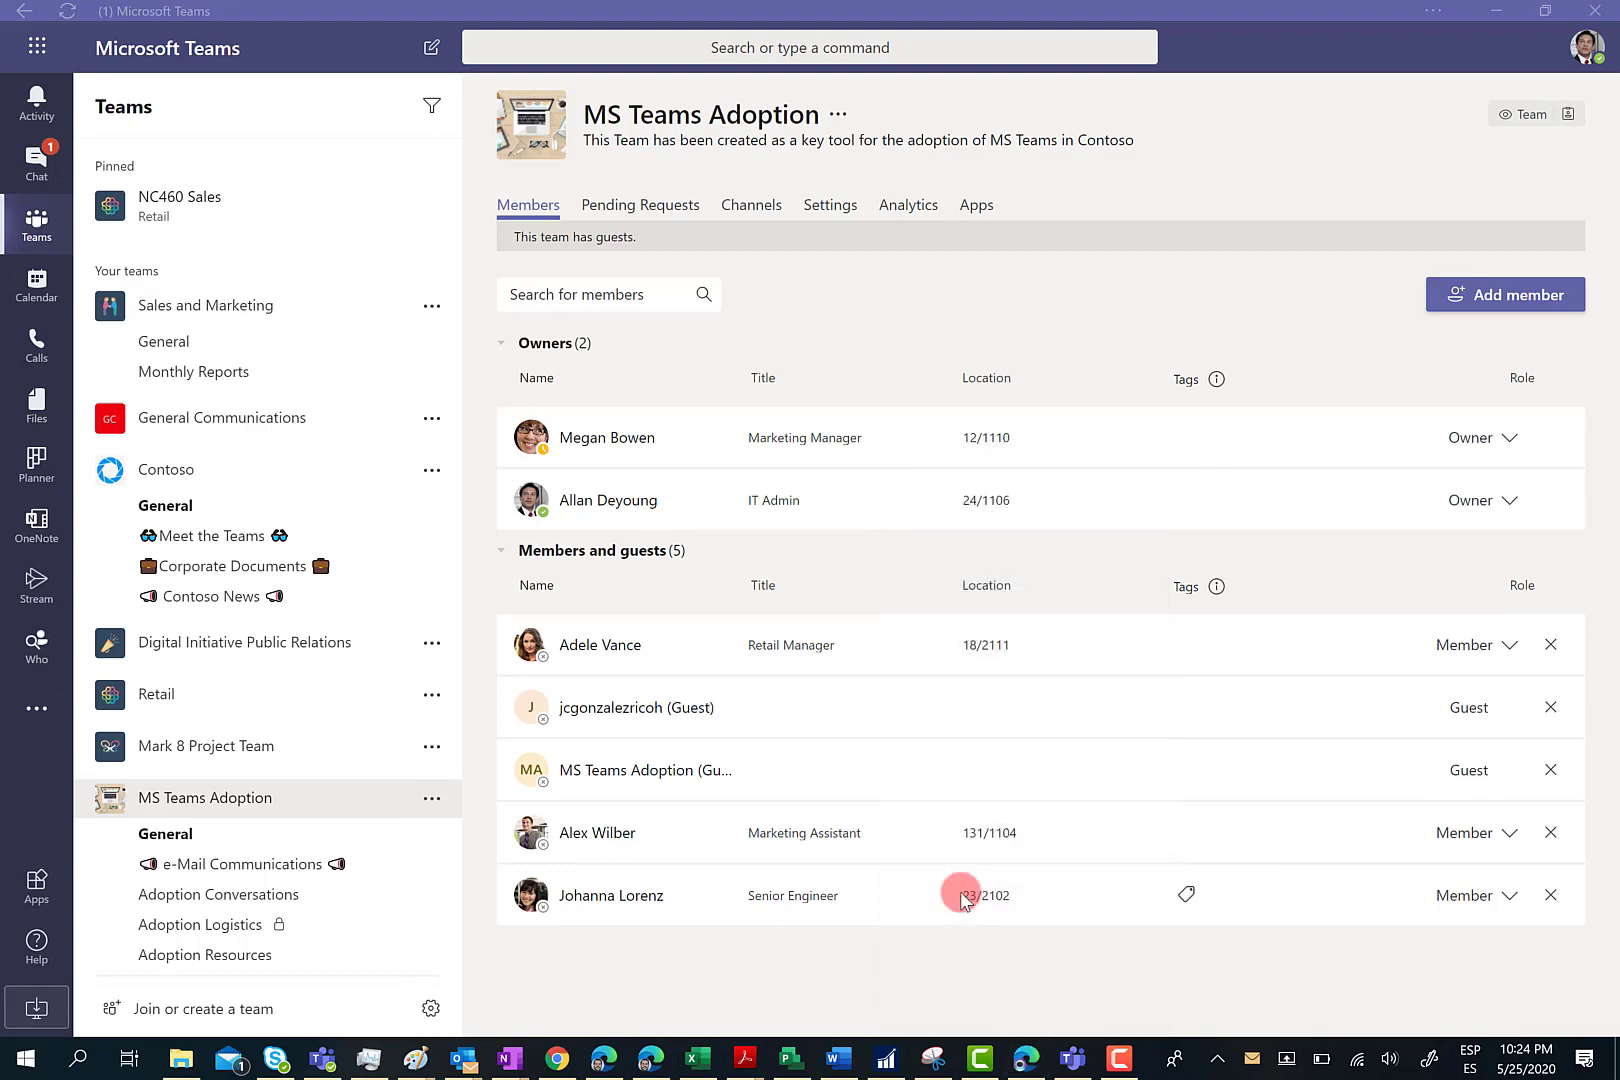
{"action": "type", "text": "teams"}
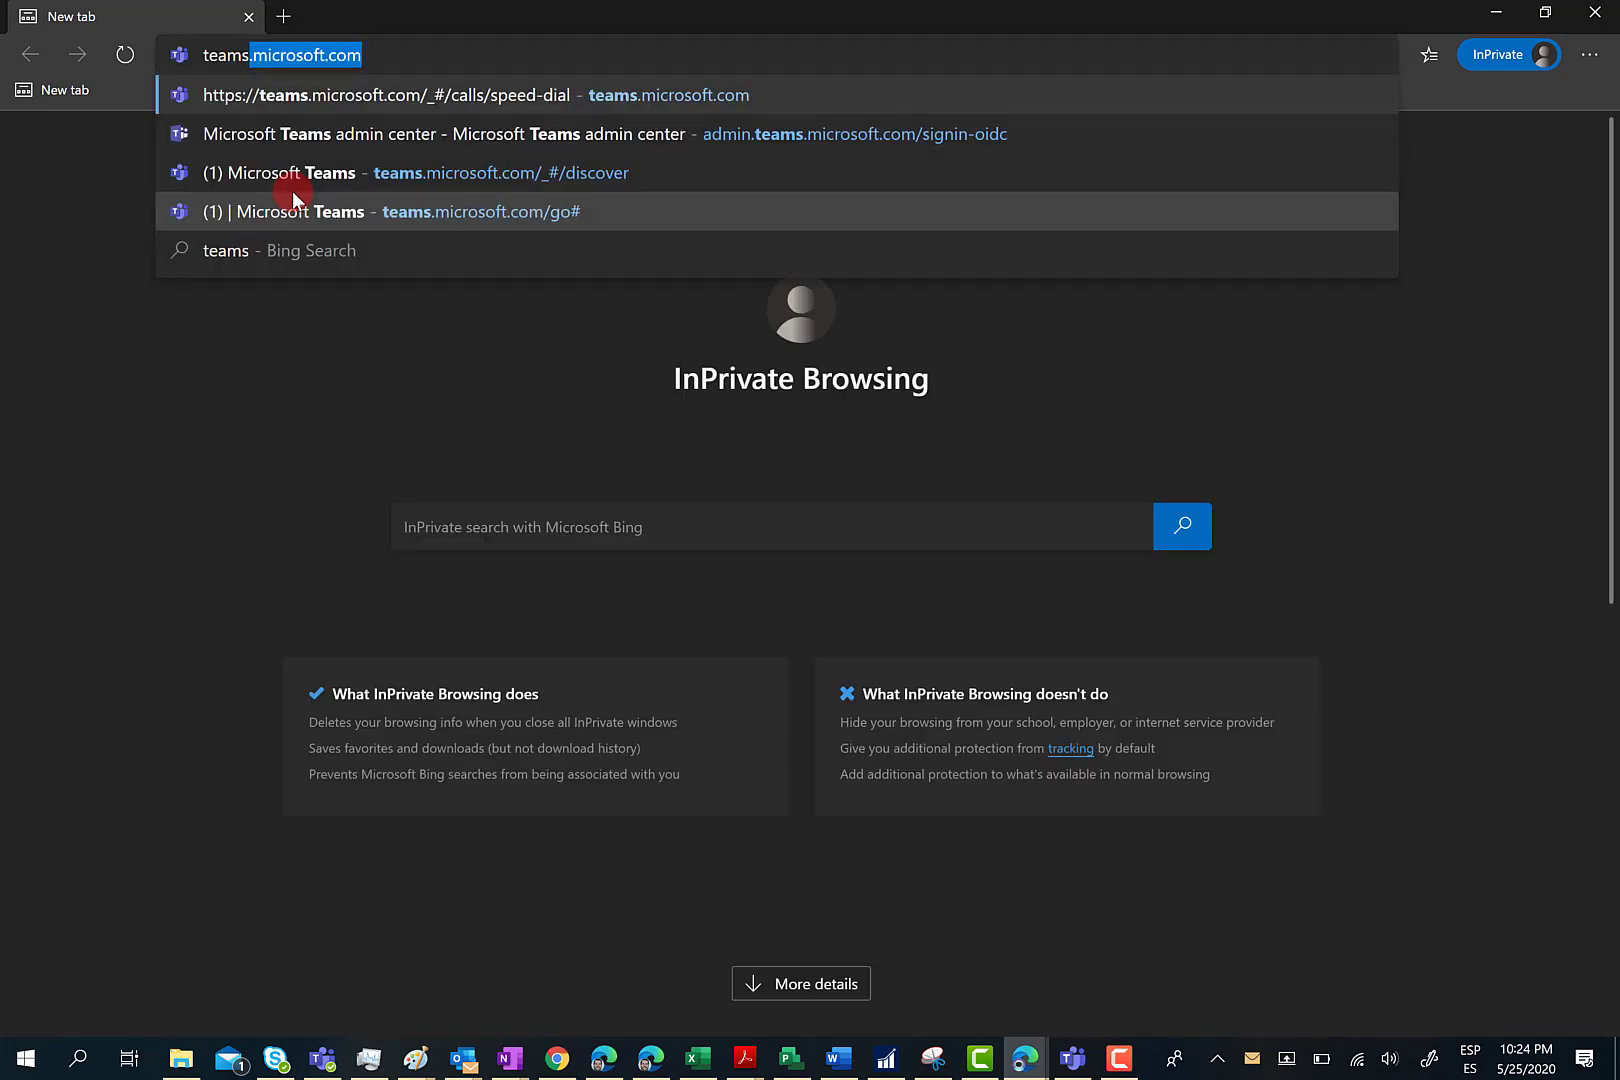
{"action": "left_click", "coordinate": [292, 191]}
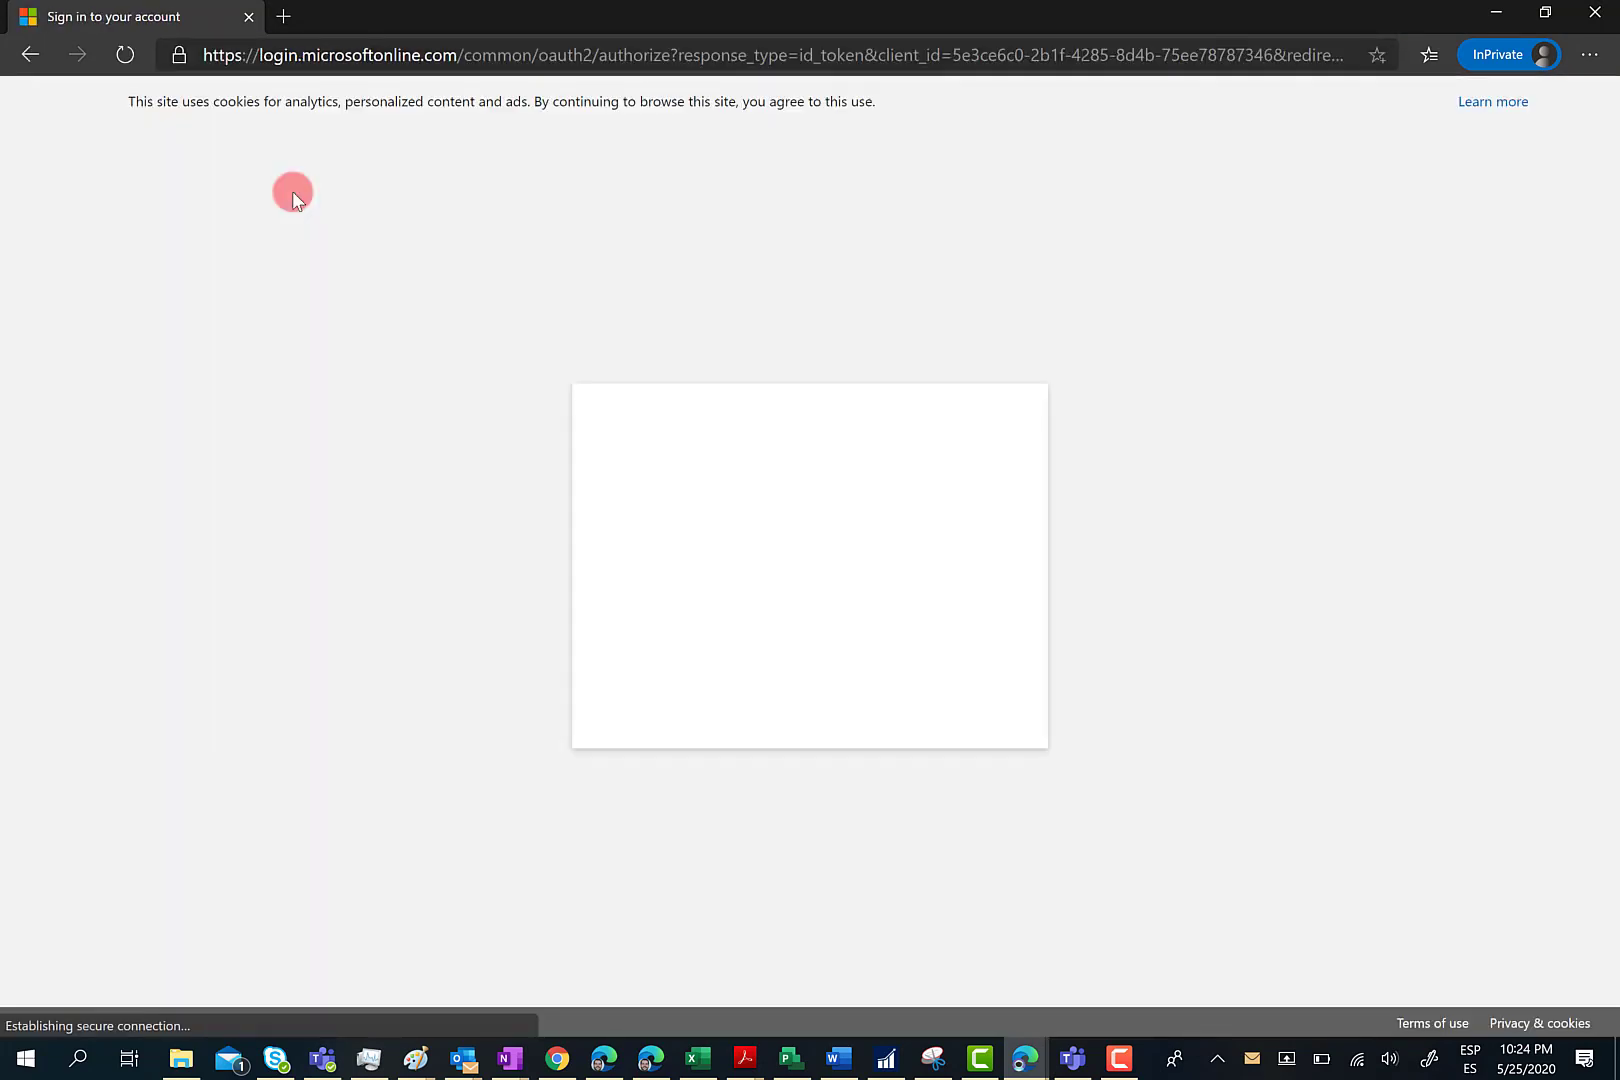
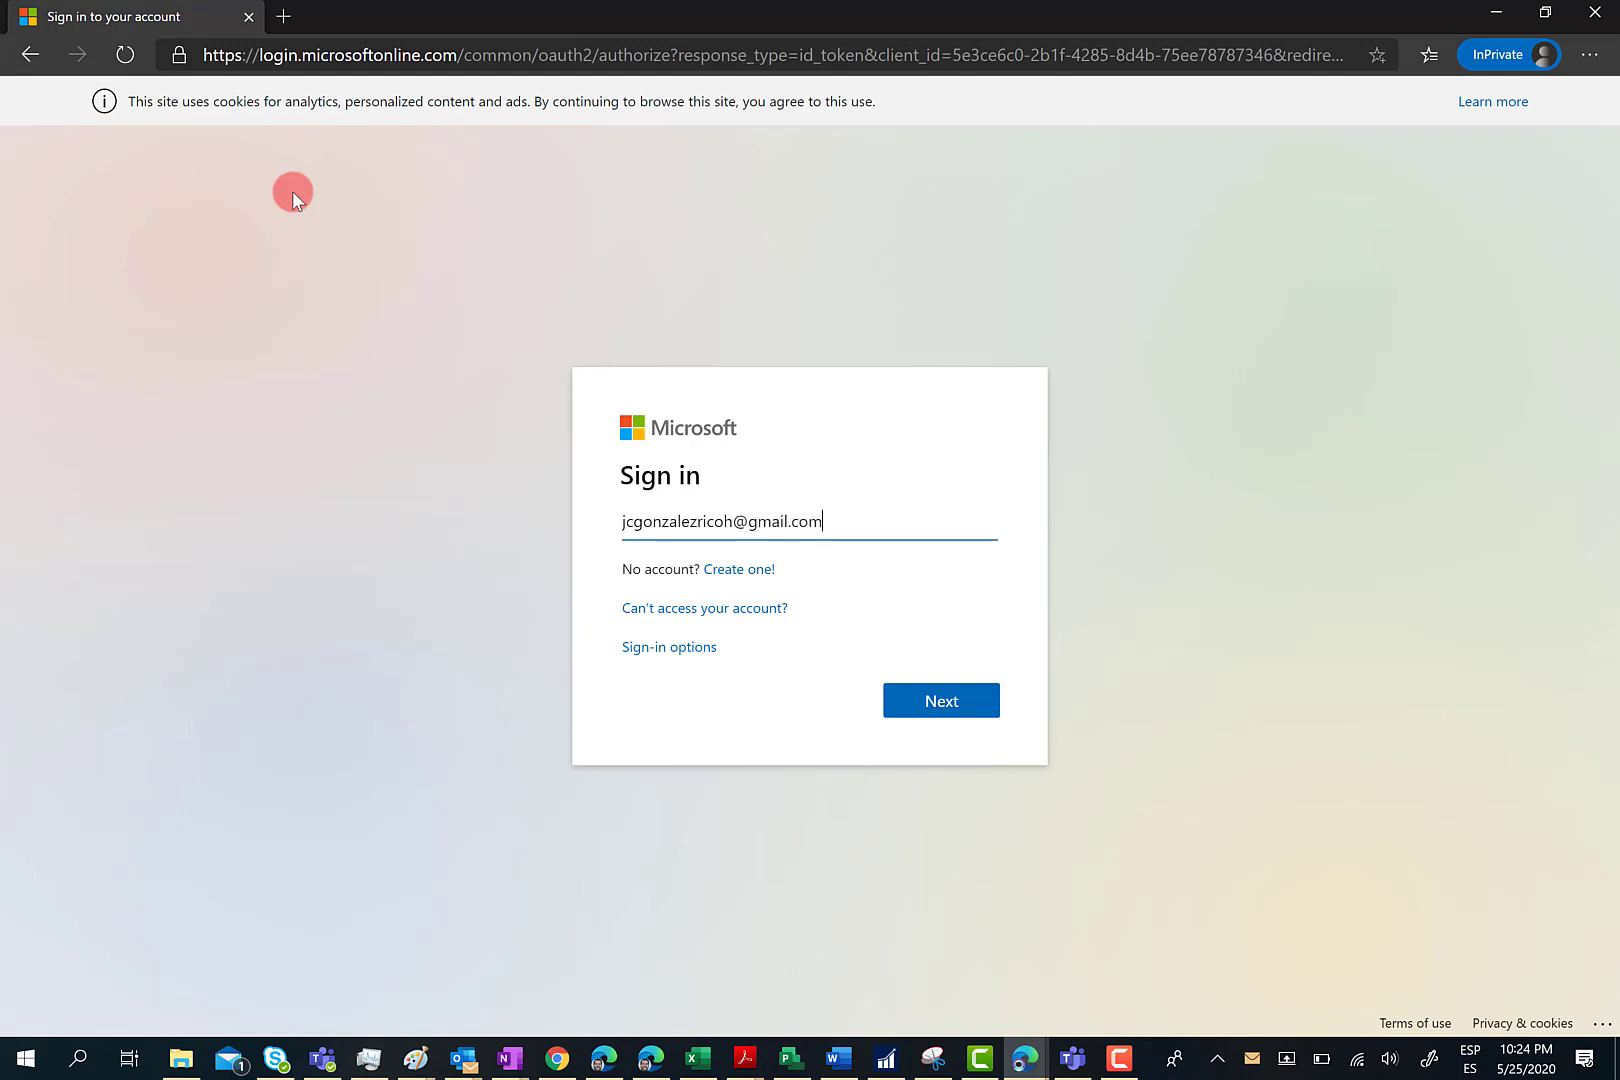
Sign in with the guest's e-mail and password, reaching the account-locked notice
{"action": "key", "text": "Return"}
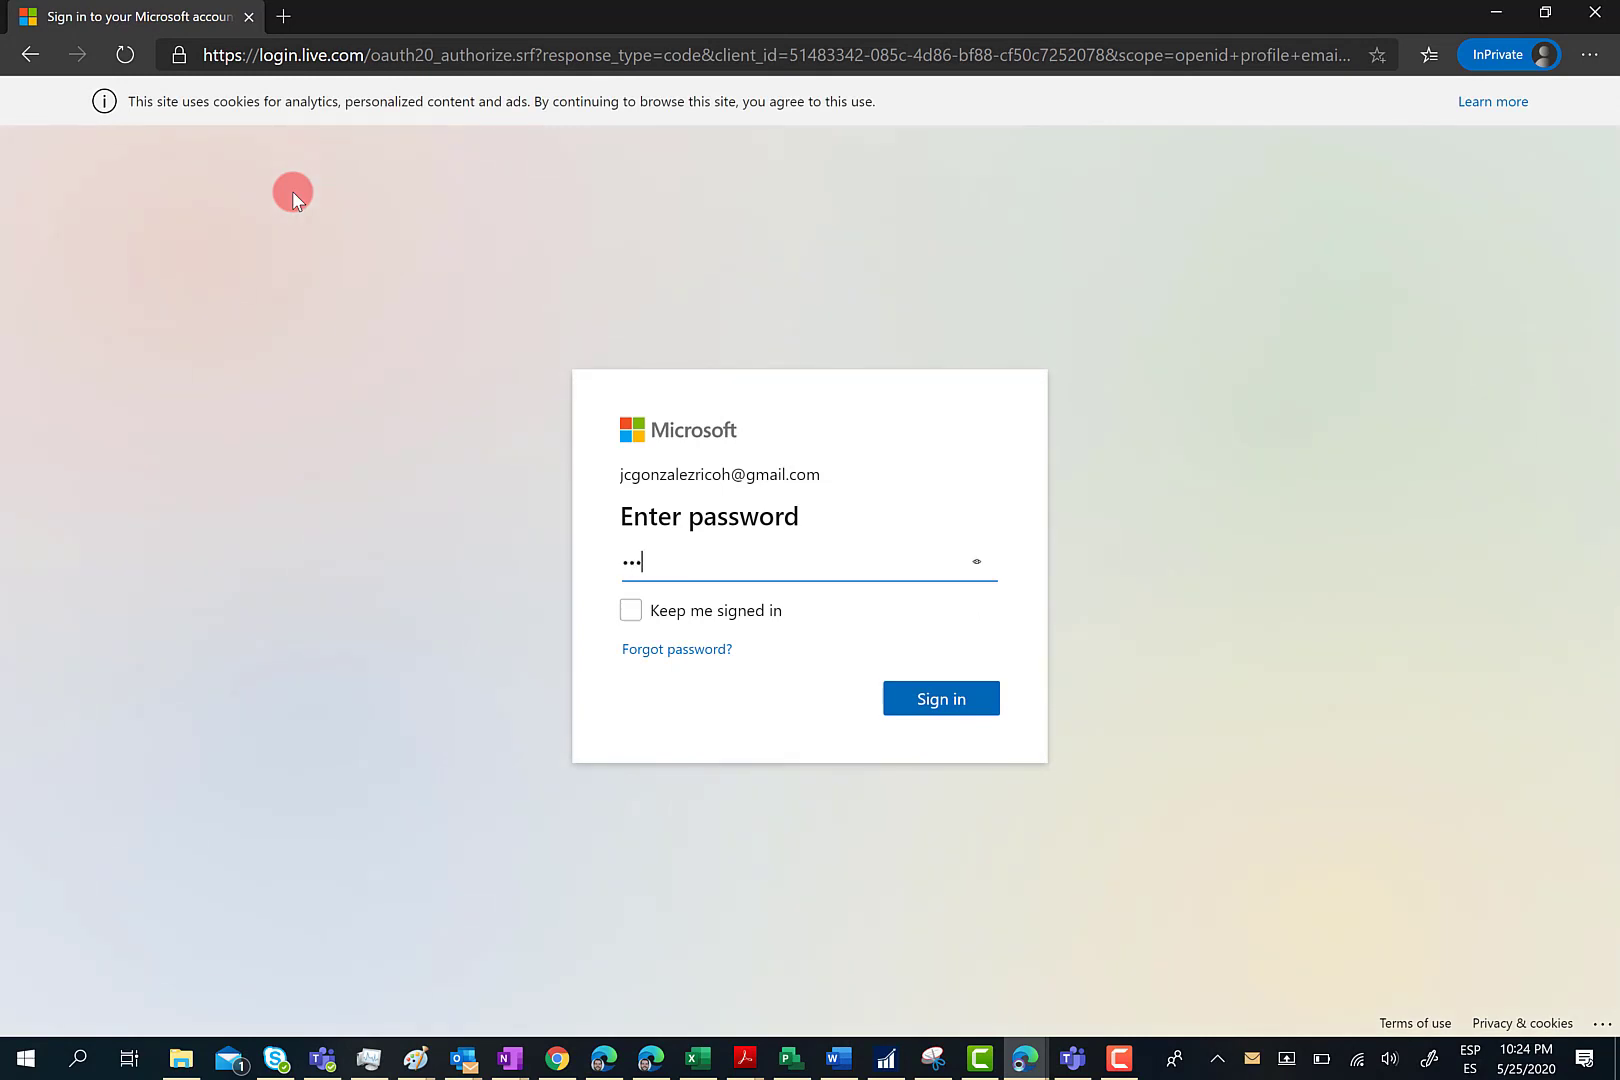
{"action": "key", "text": "Return"}
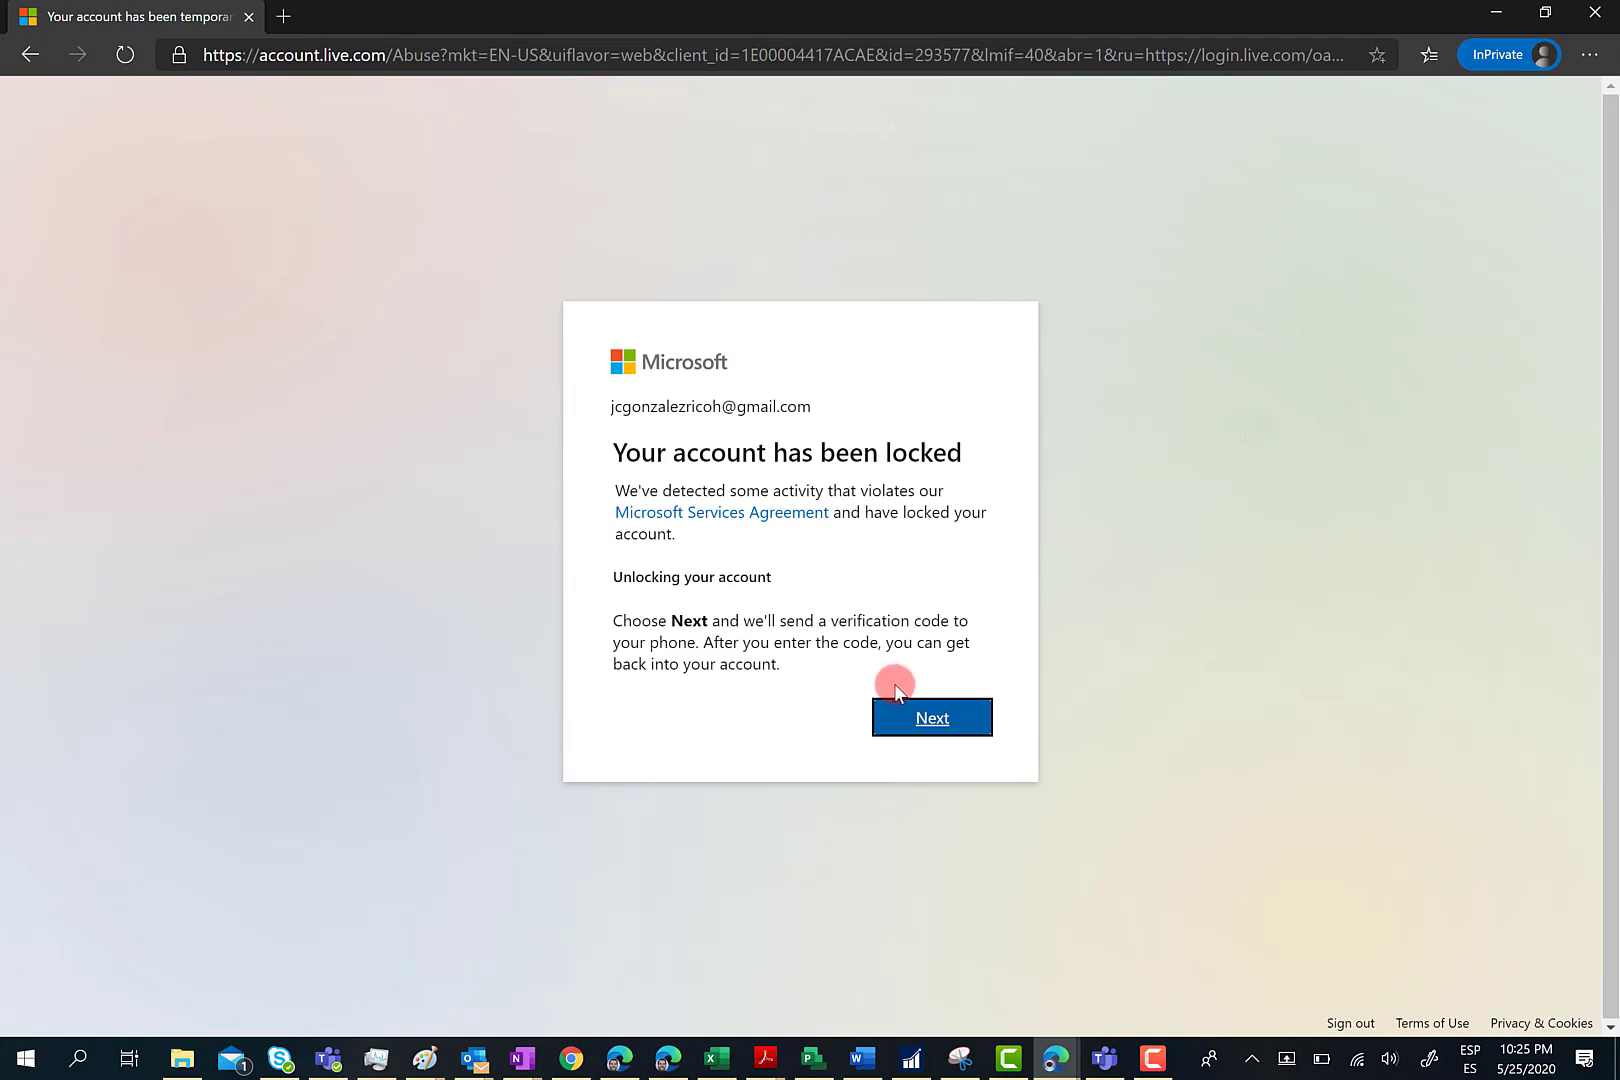
Begin unlocking the account by phone, selecting Spain (+34) as the country code
{"action": "left_click", "coordinate": [911, 716]}
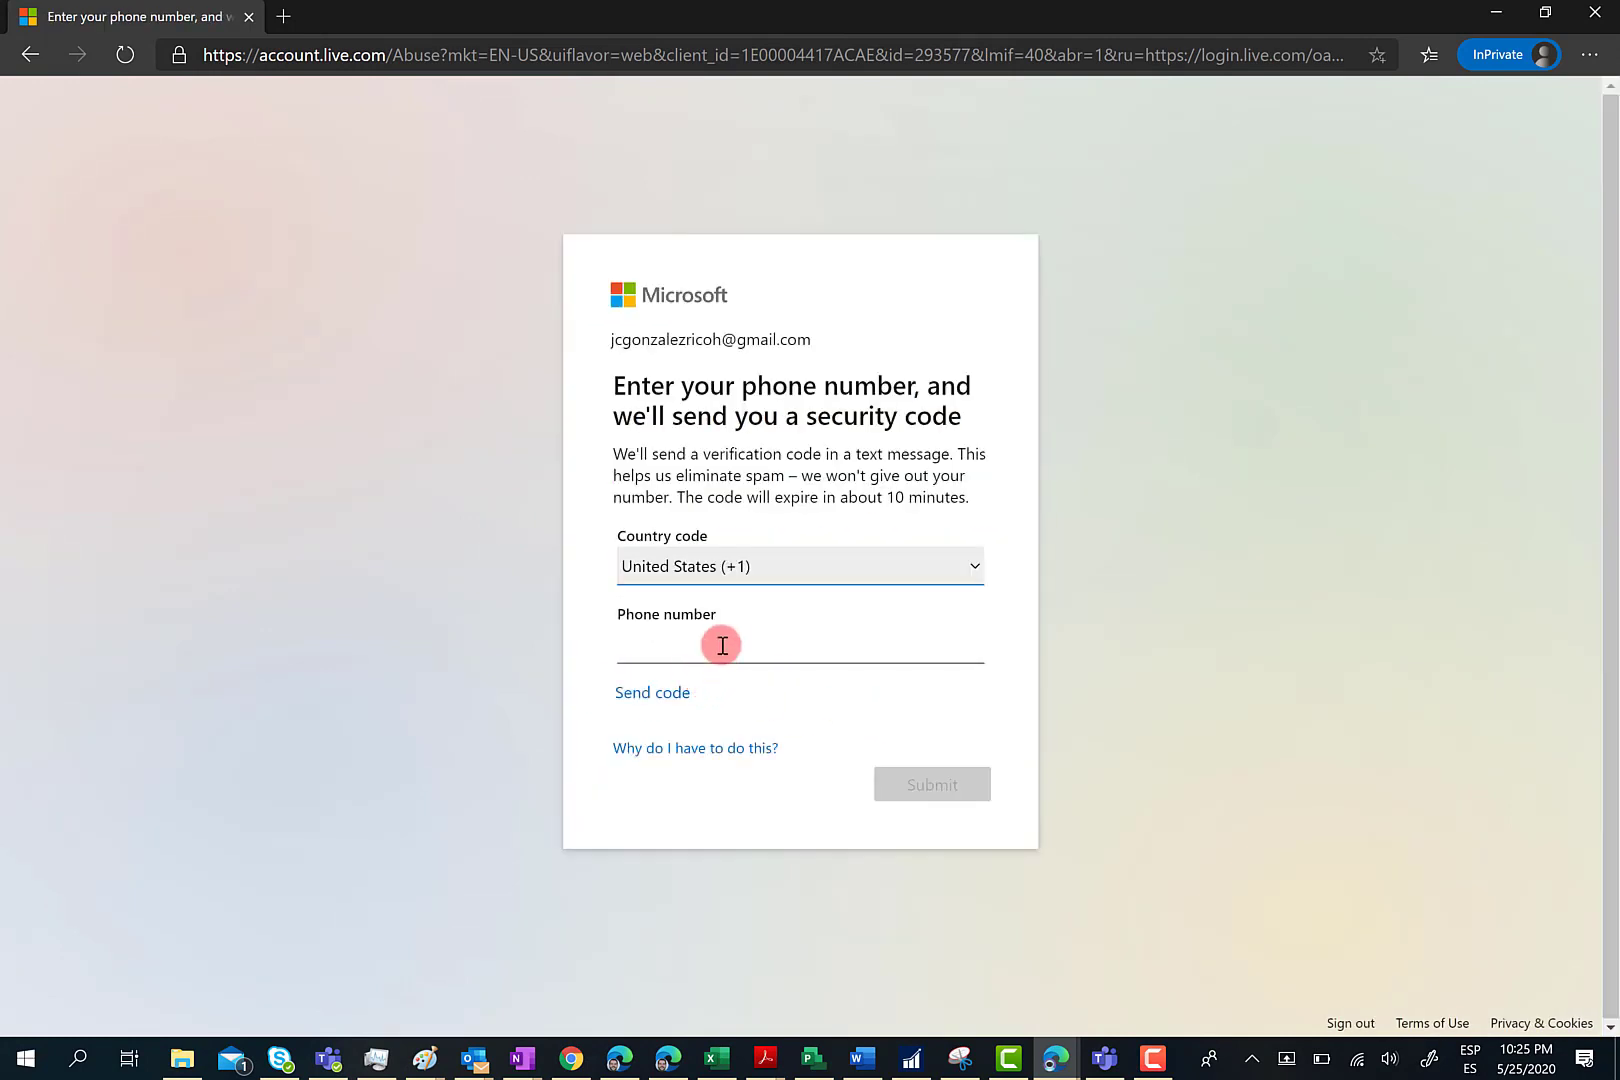
{"action": "left_click", "coordinate": [731, 570]}
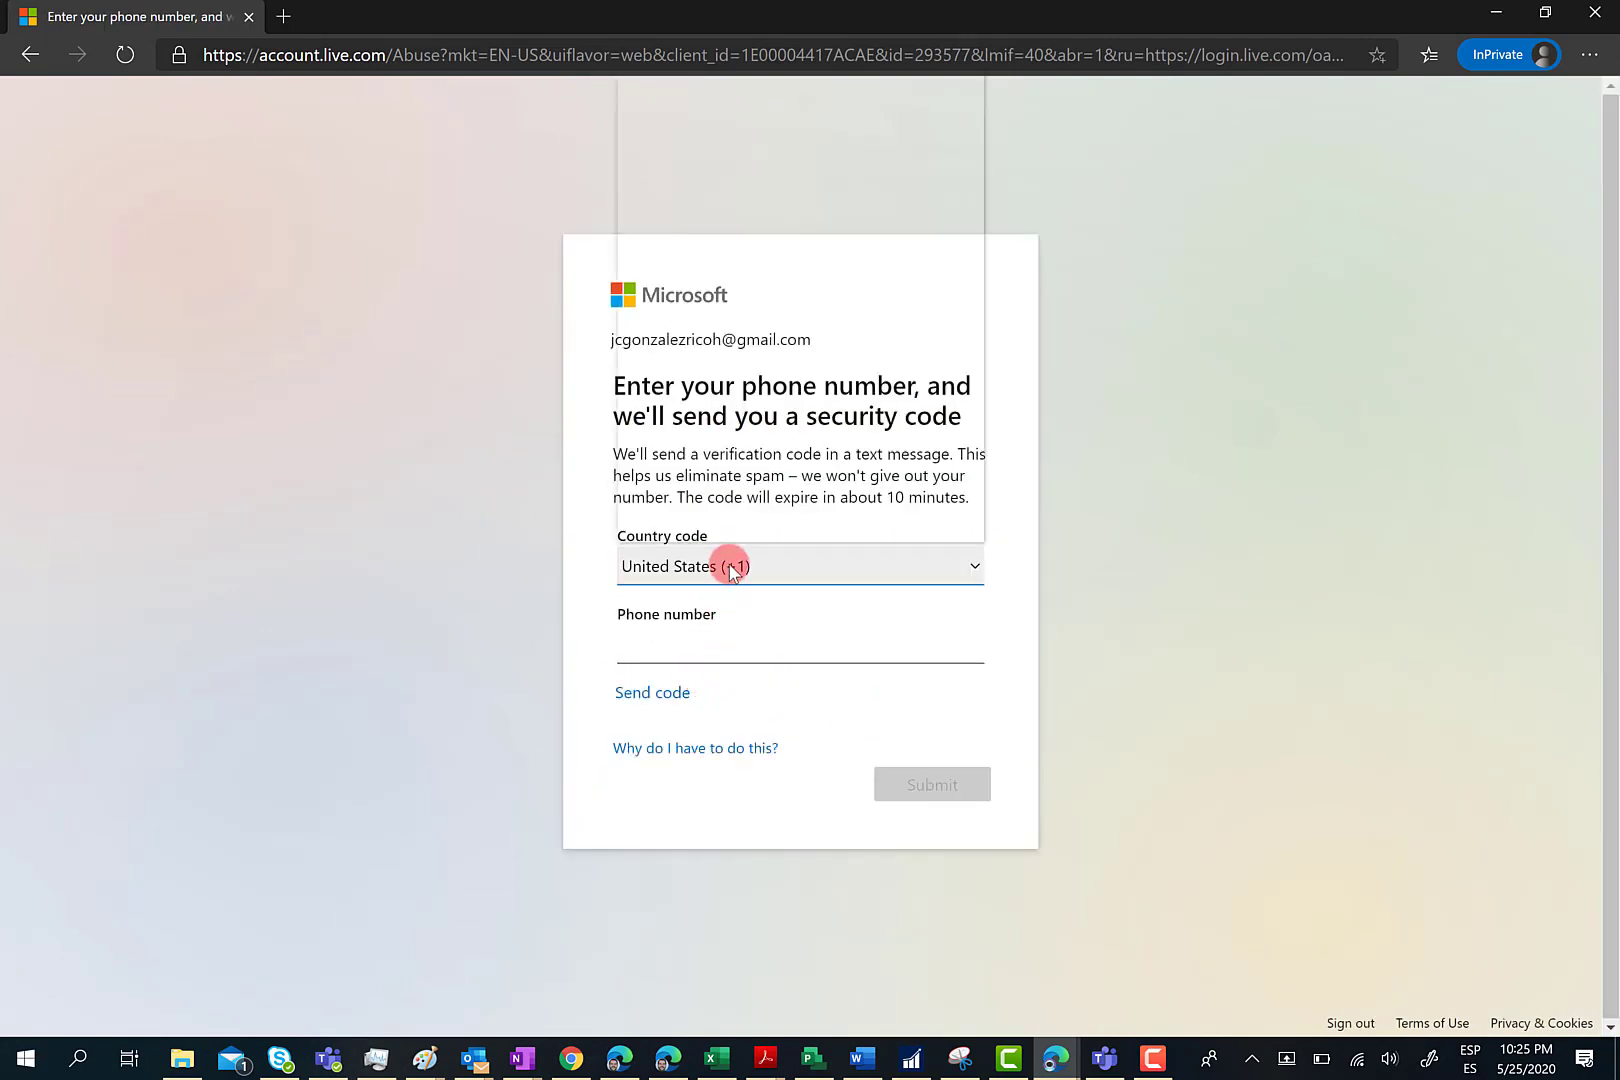
{"action": "scroll", "coordinate": [893, 428], "scroll_direction": "down", "scroll_amount": 1}
{"action": "scroll", "coordinate": [890, 430], "scroll_direction": "down", "scroll_amount": 3}
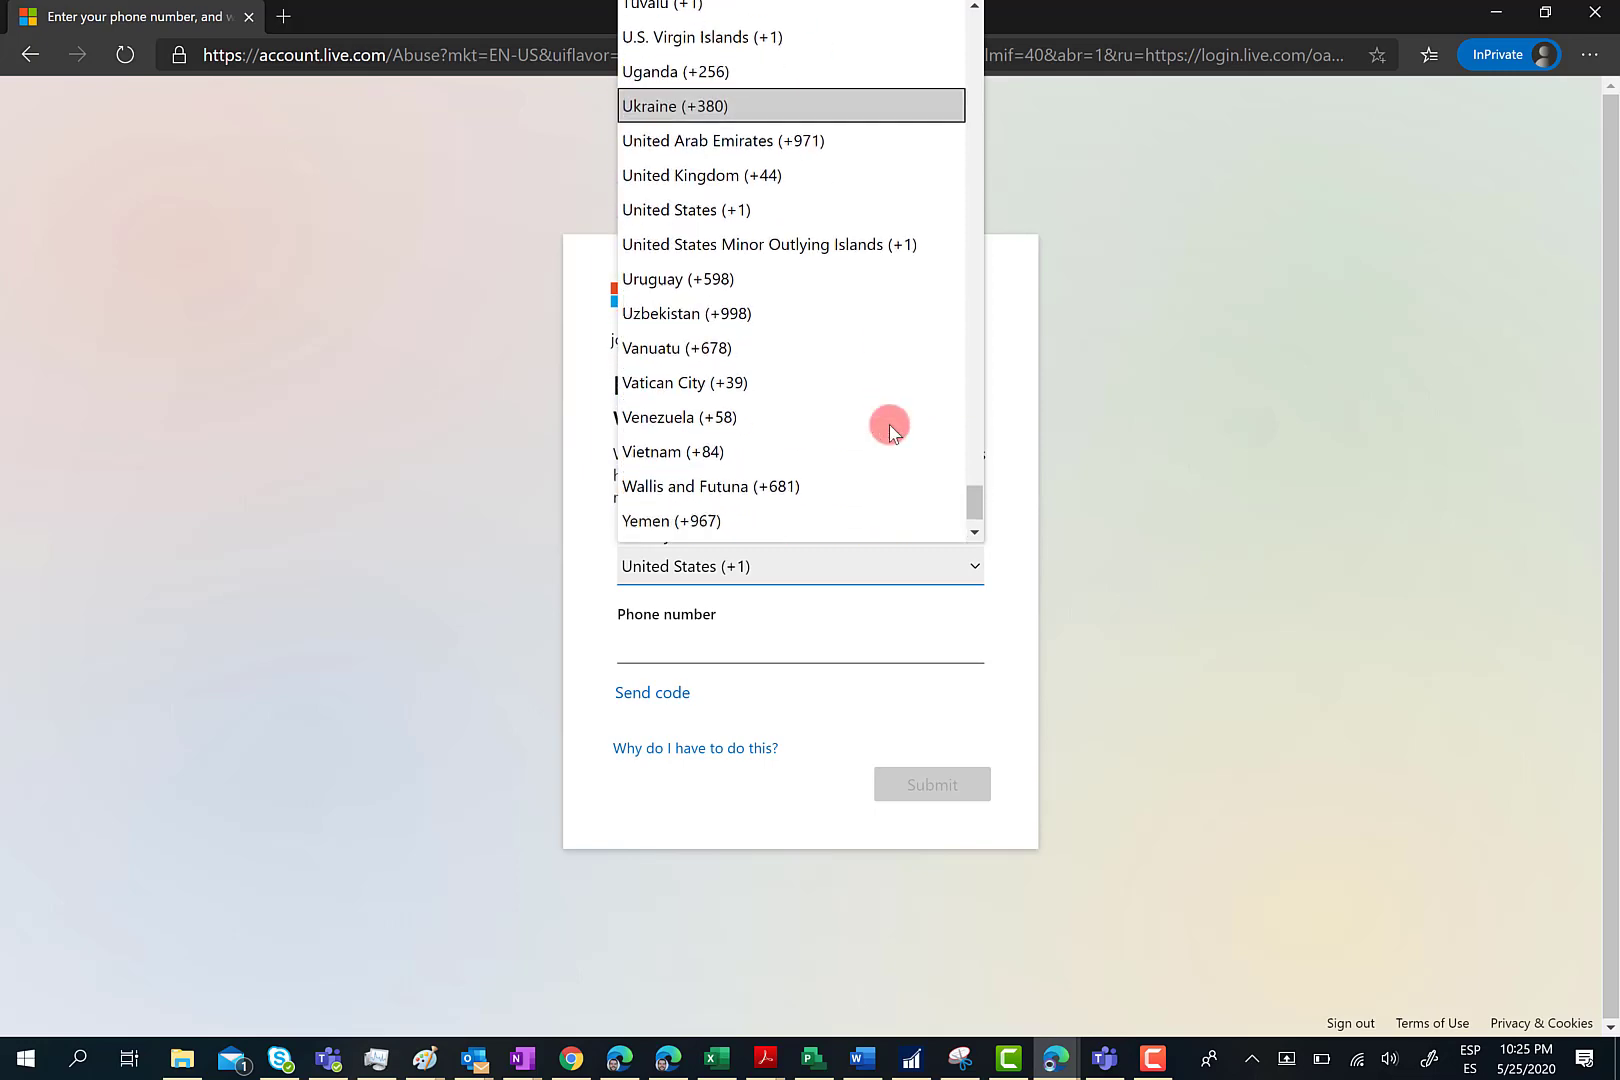
{"action": "scroll", "coordinate": [890, 430], "scroll_direction": "up", "scroll_amount": 3}
{"action": "scroll", "coordinate": [890, 430], "scroll_direction": "up", "scroll_amount": 20}
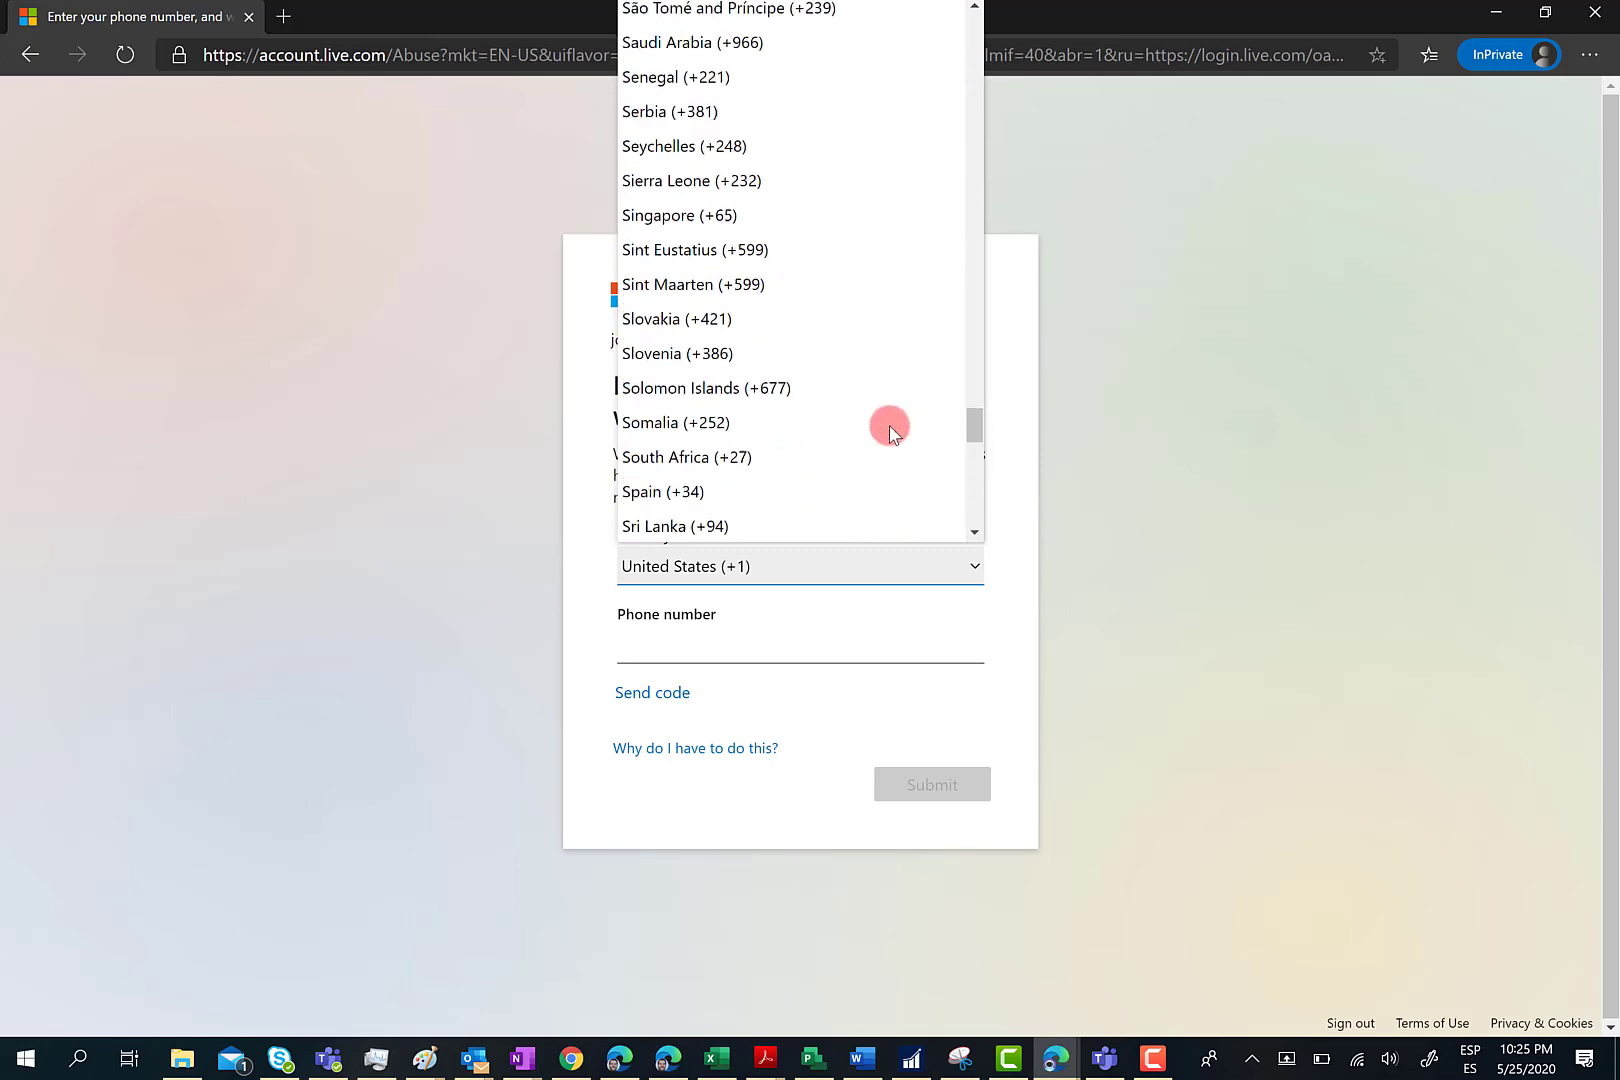
{"action": "scroll", "coordinate": [888, 425], "scroll_direction": "up", "scroll_amount": 8}
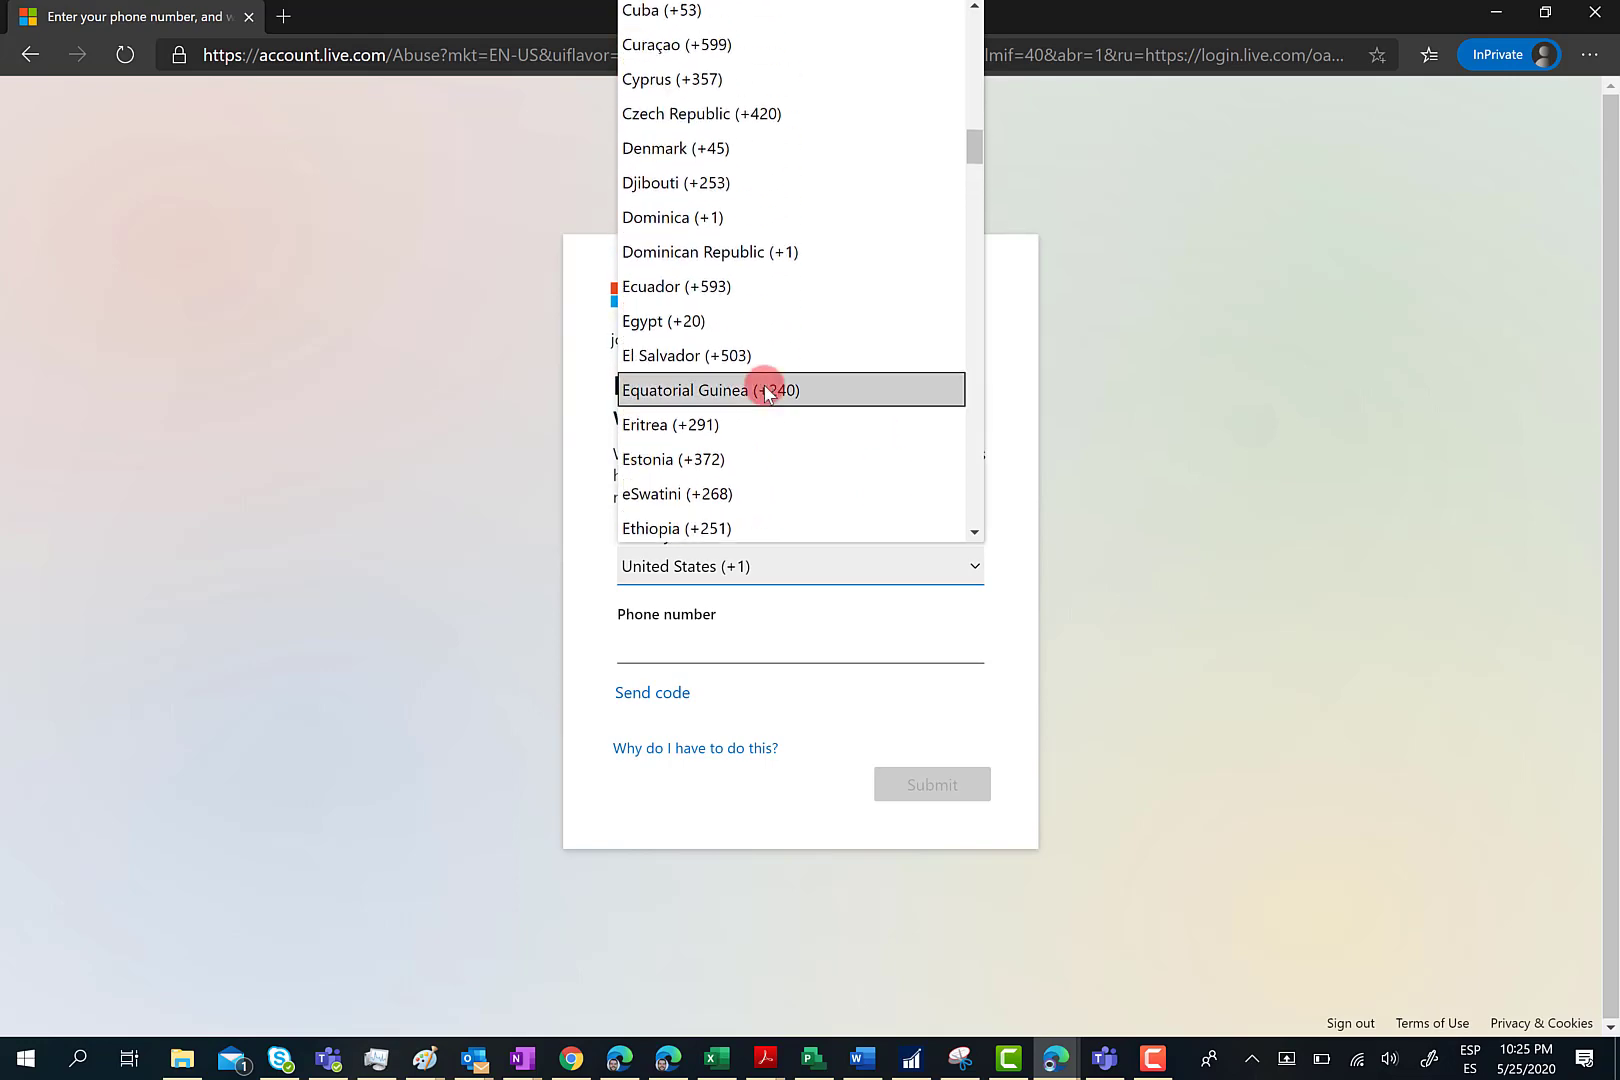
{"action": "left_click", "coordinate": [765, 390]}
{"action": "left_click", "coordinate": [796, 555]}
{"action": "key", "text": "s"}
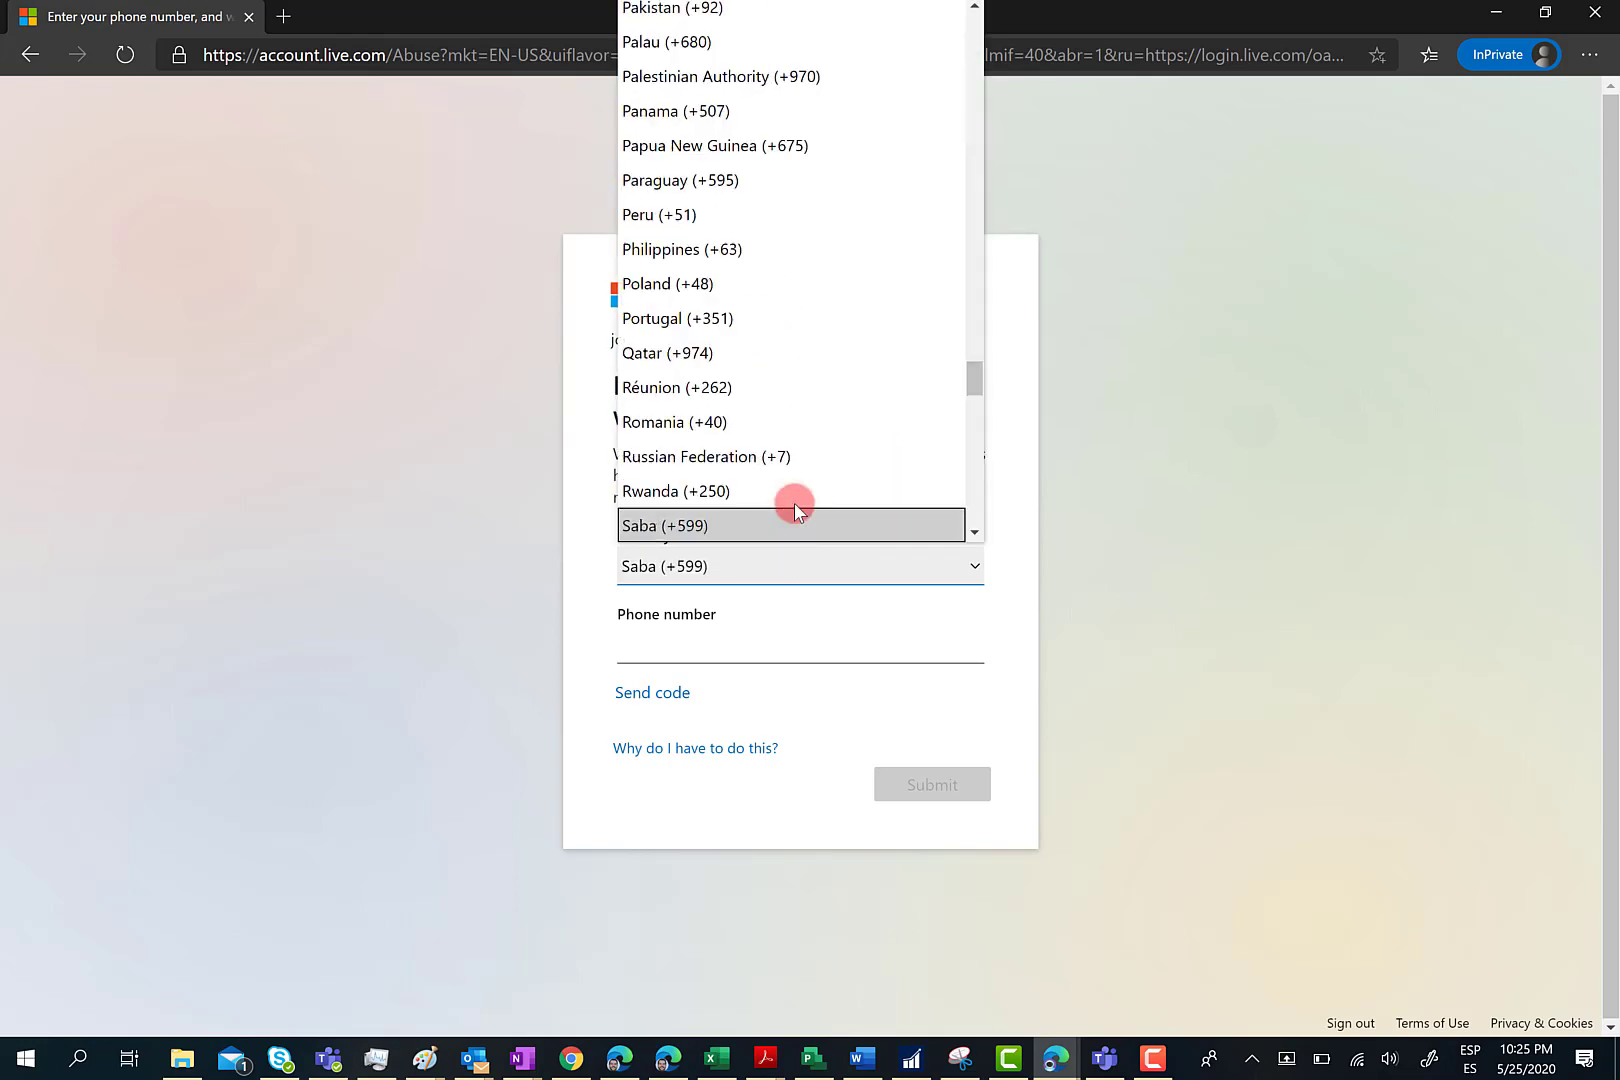
{"action": "key", "text": "s"}
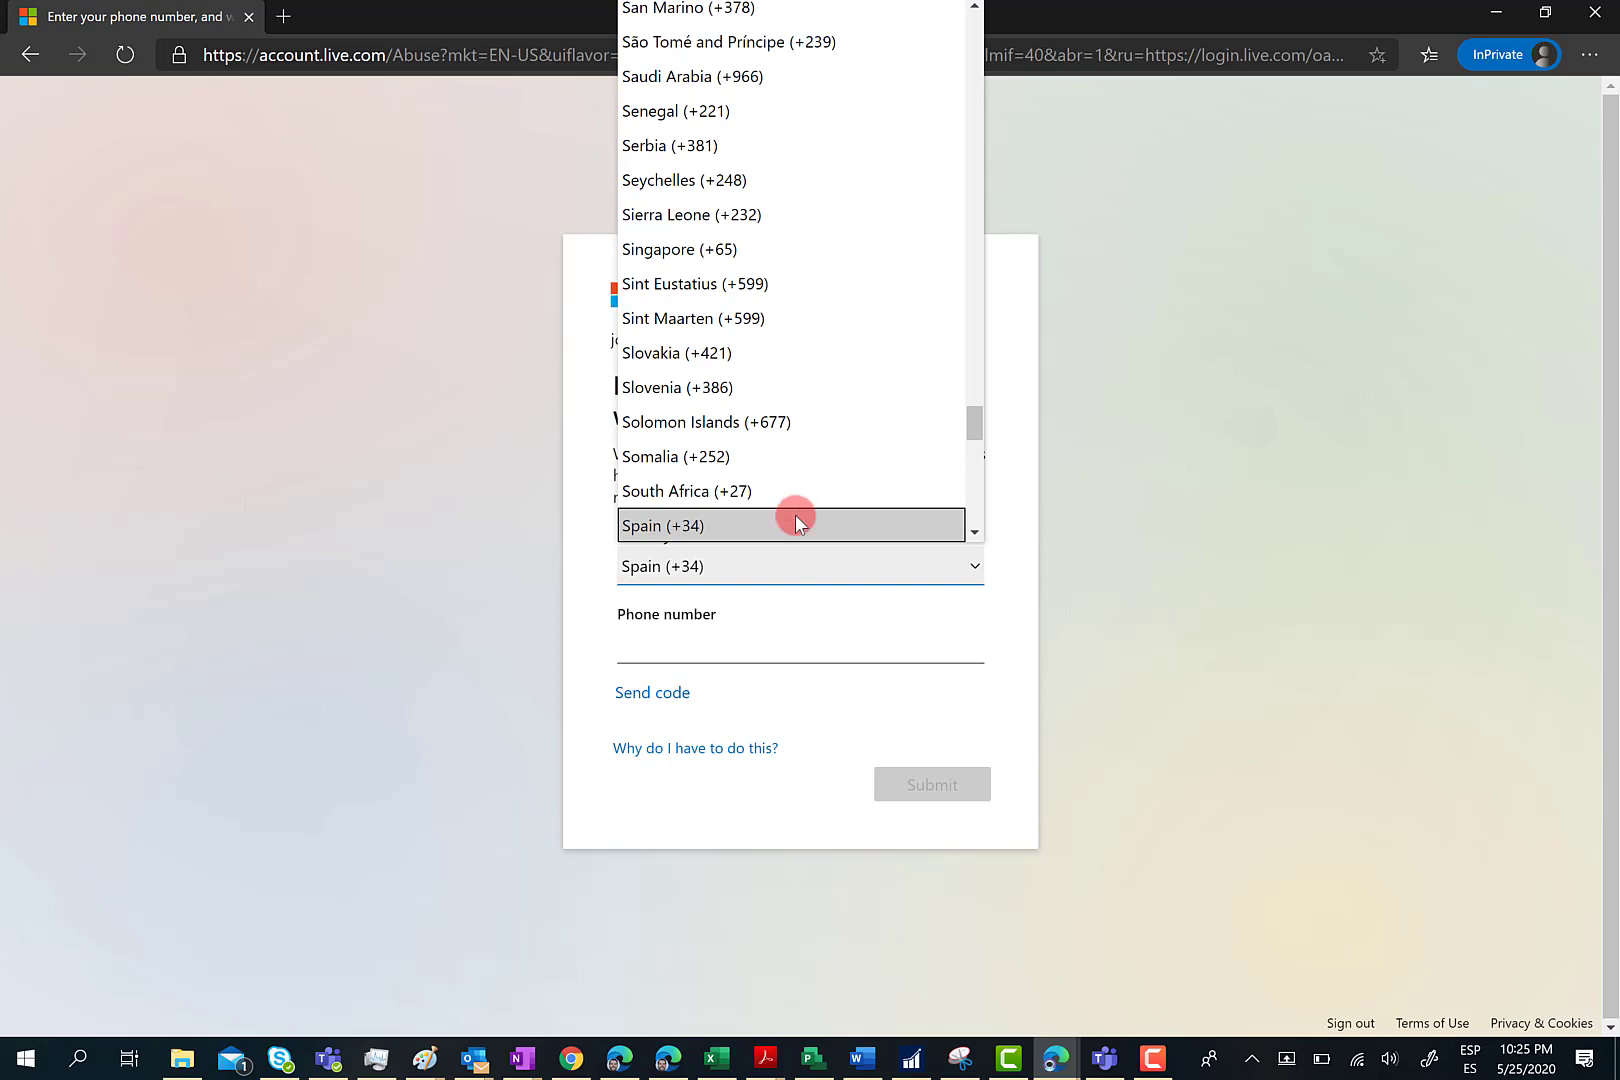
{"action": "left_click", "coordinate": [797, 518]}
Enter the guest's phone number and send the security code
{"action": "left_click", "coordinate": [740, 630]}
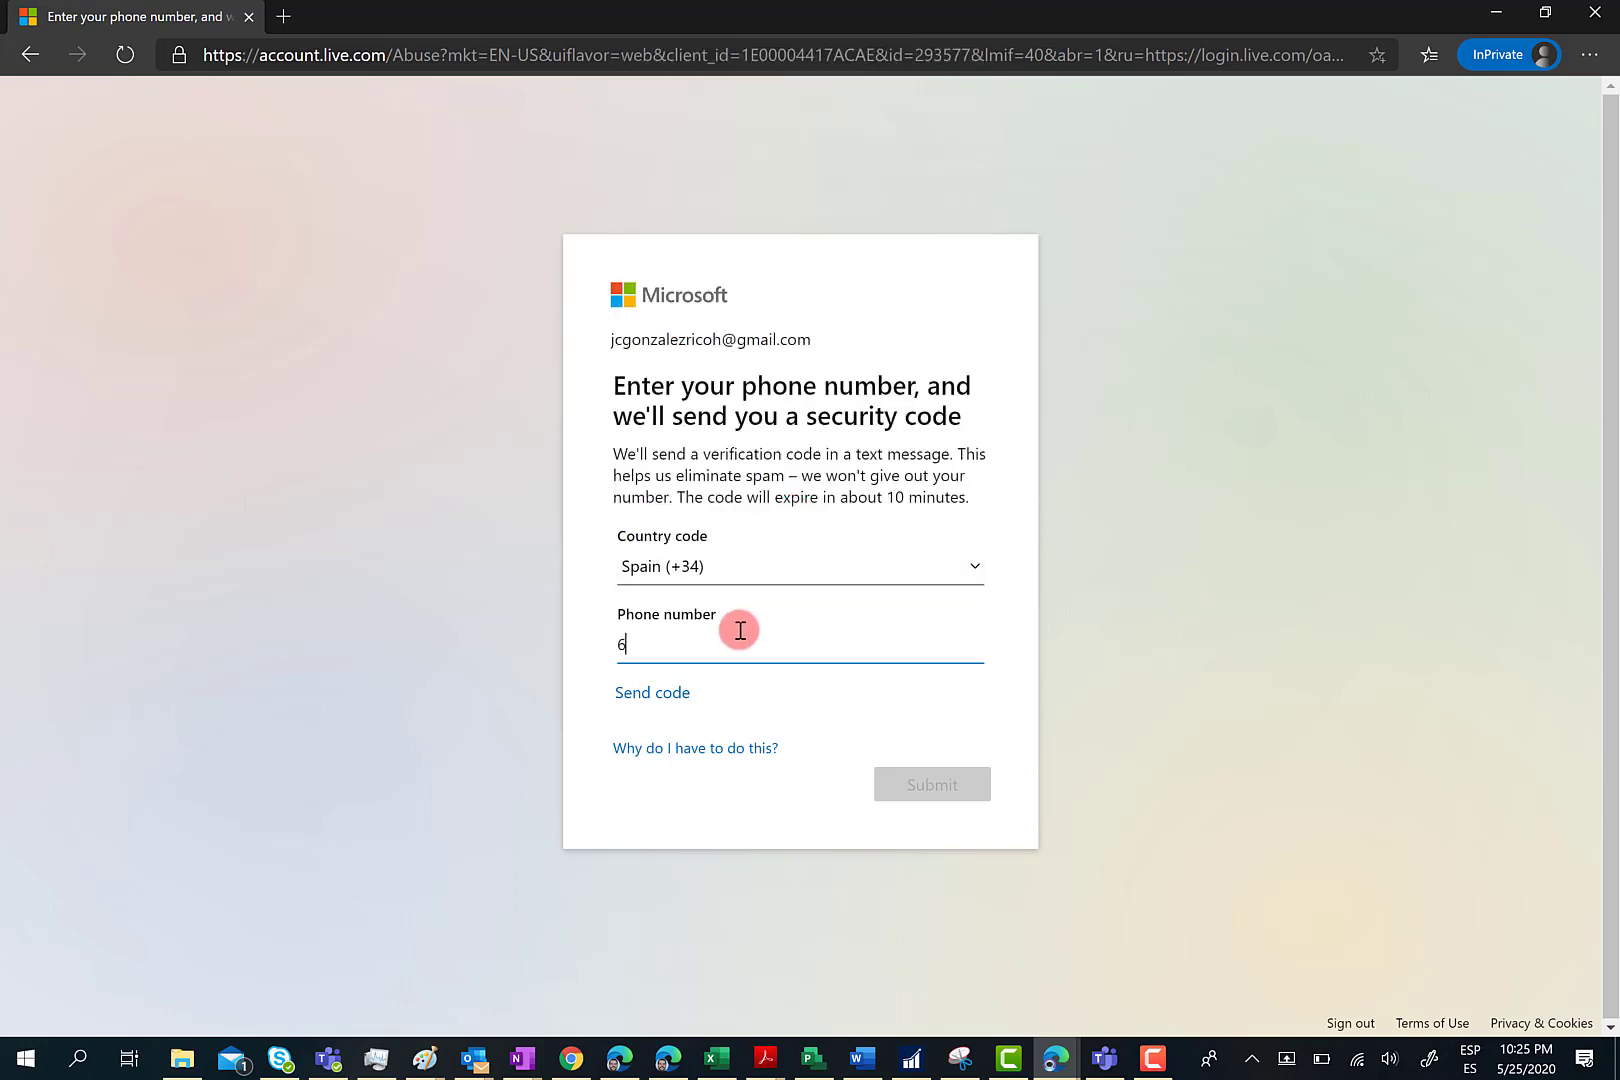
{"action": "left_click", "coordinate": [670, 645]}
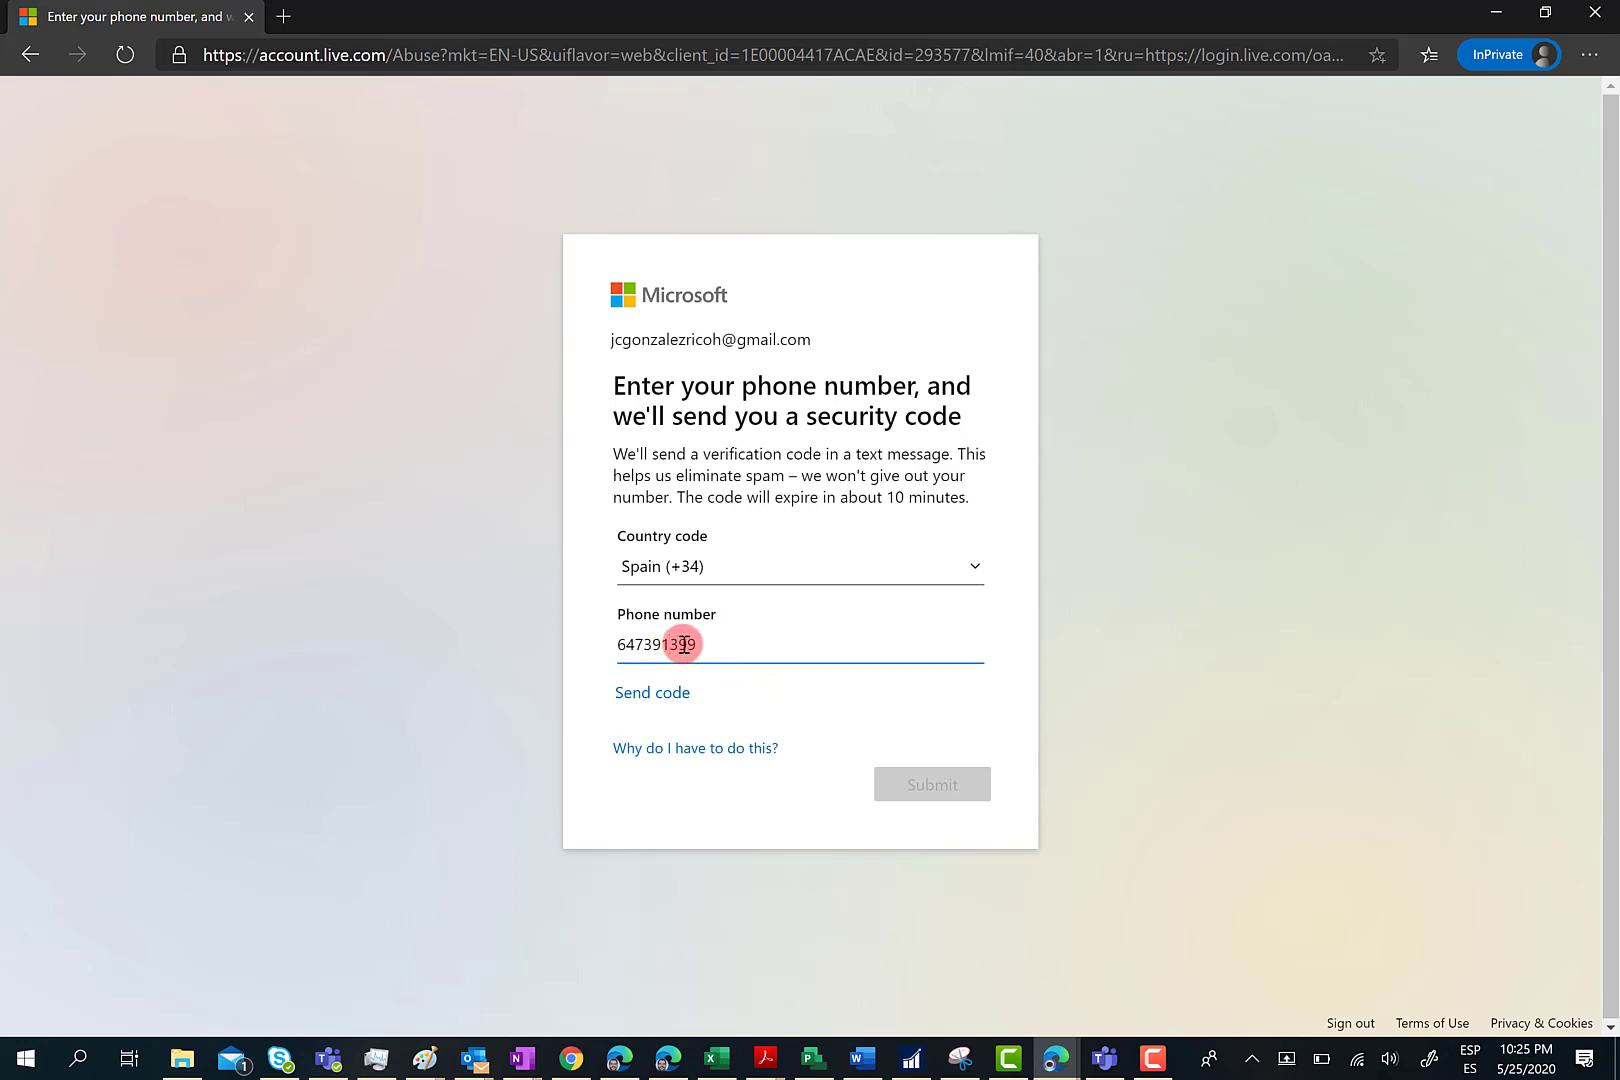
{"action": "left_click", "coordinate": [720, 649]}
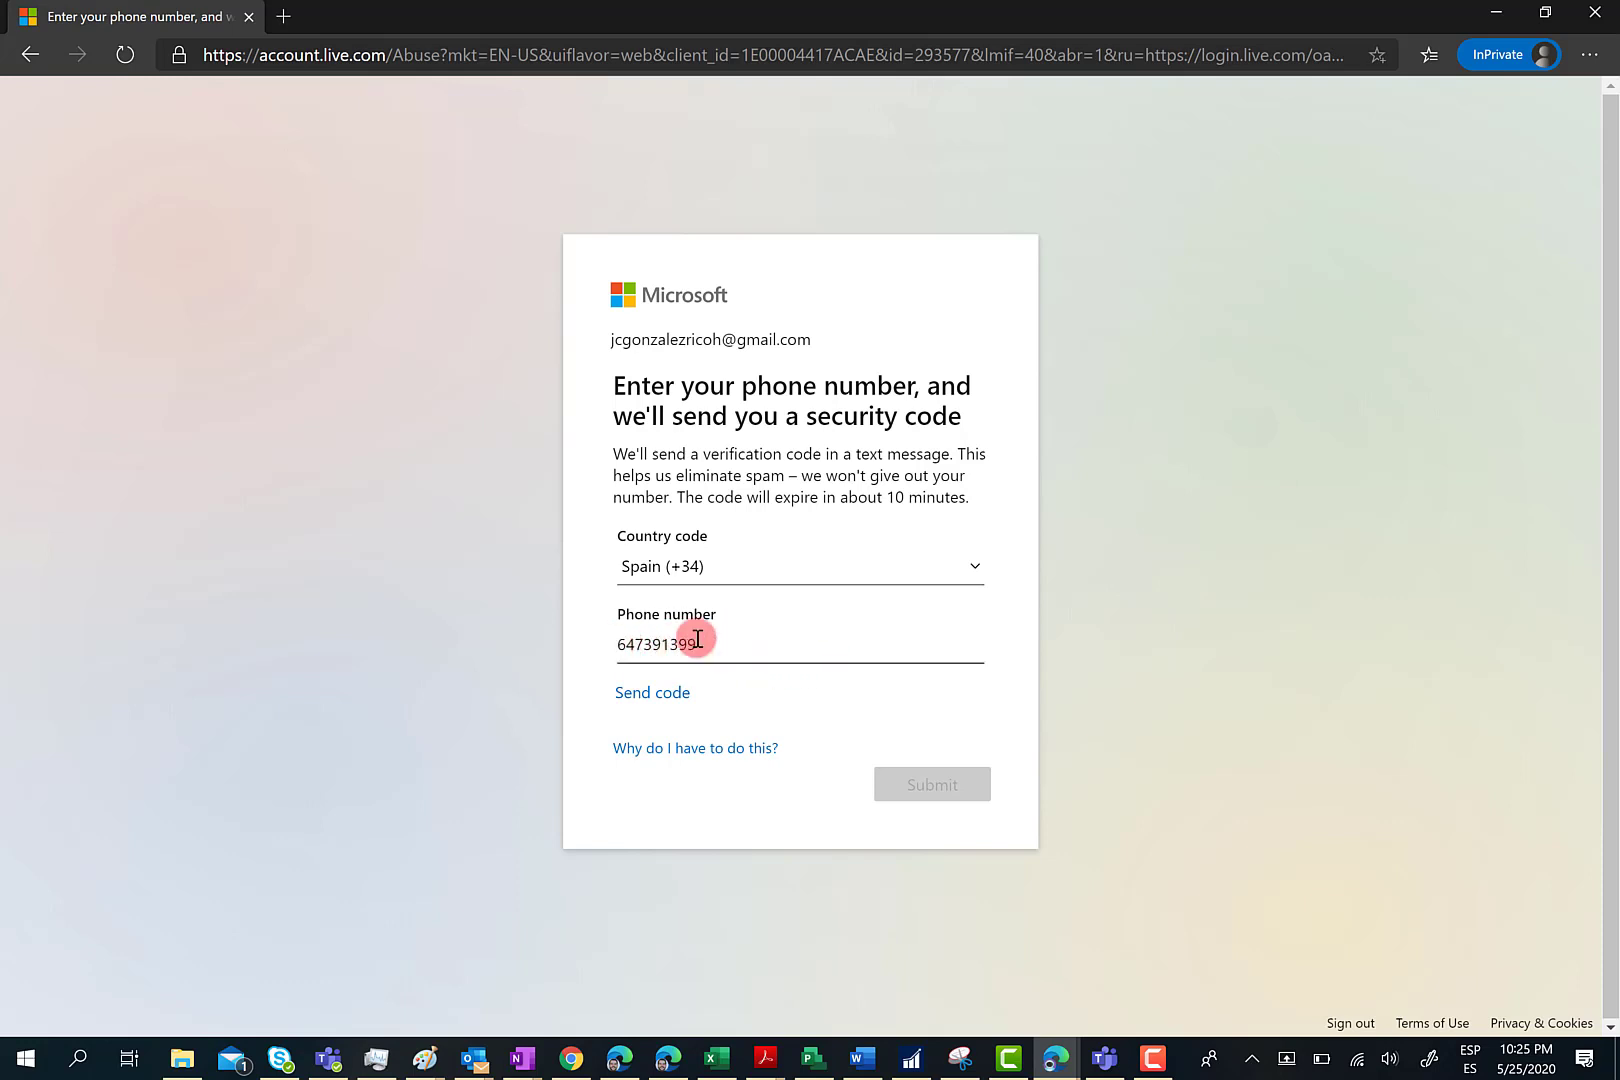
{"action": "left_click", "coordinate": [650, 692]}
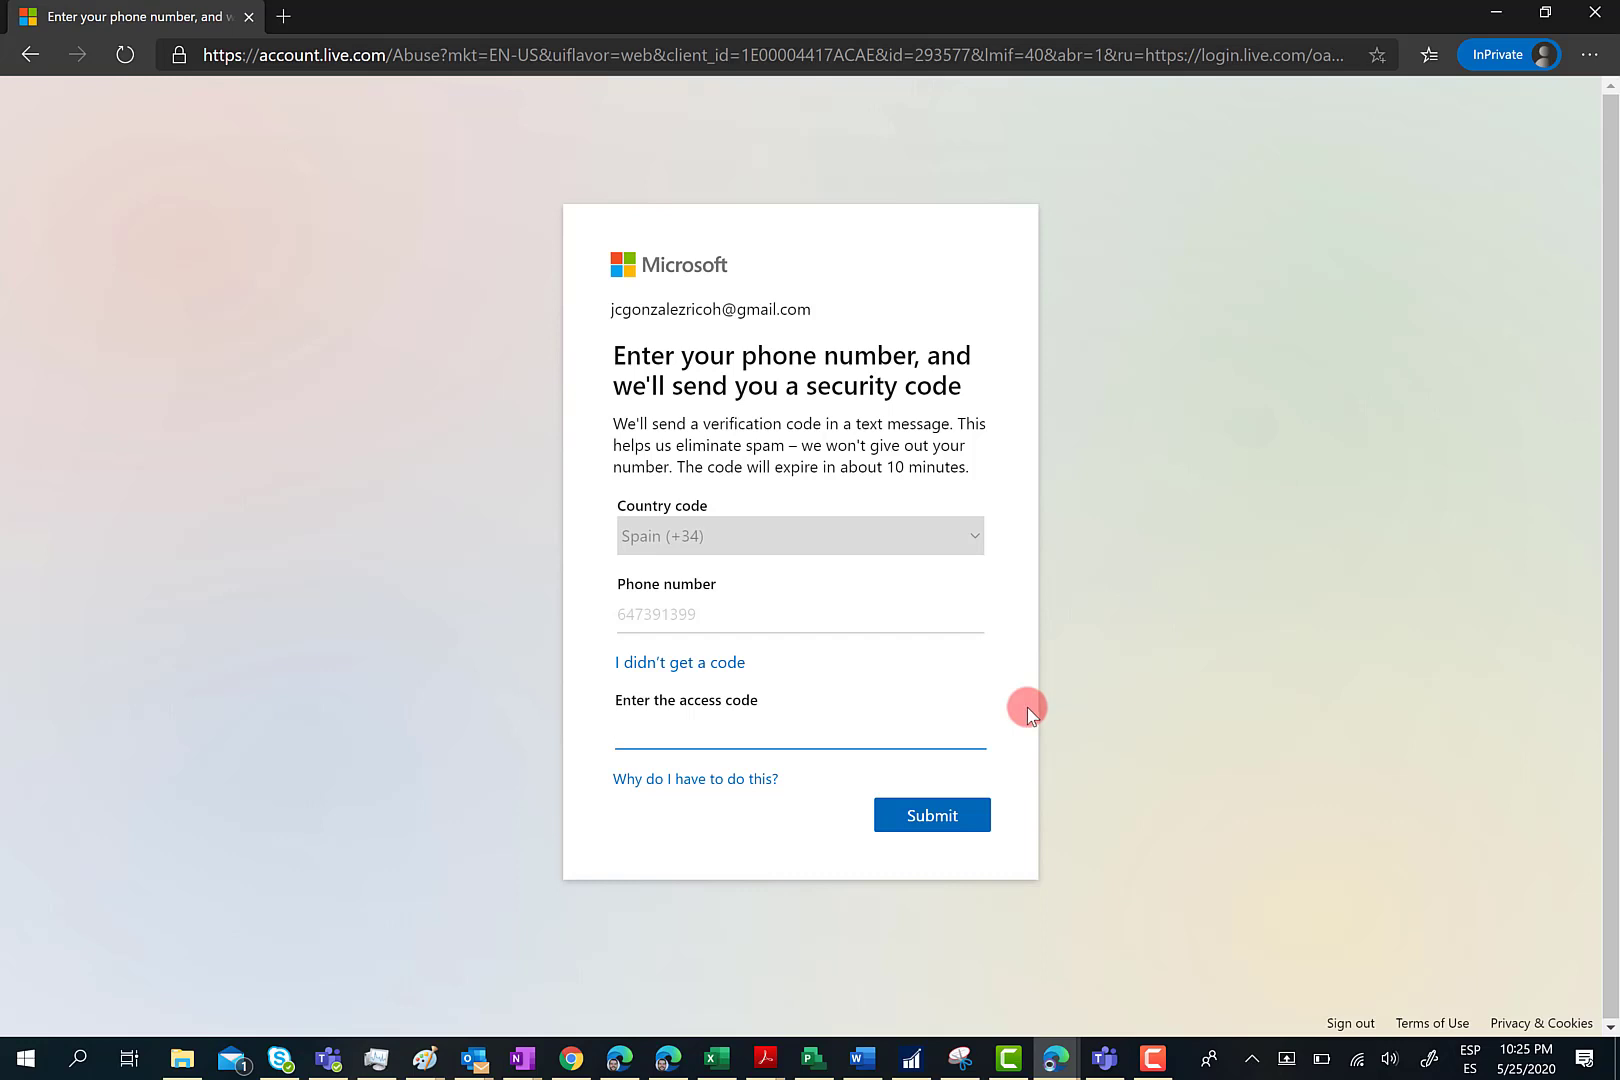
Enter the received access code, submit it, and continue to Teams
{"action": "left_click", "coordinate": [942, 828]}
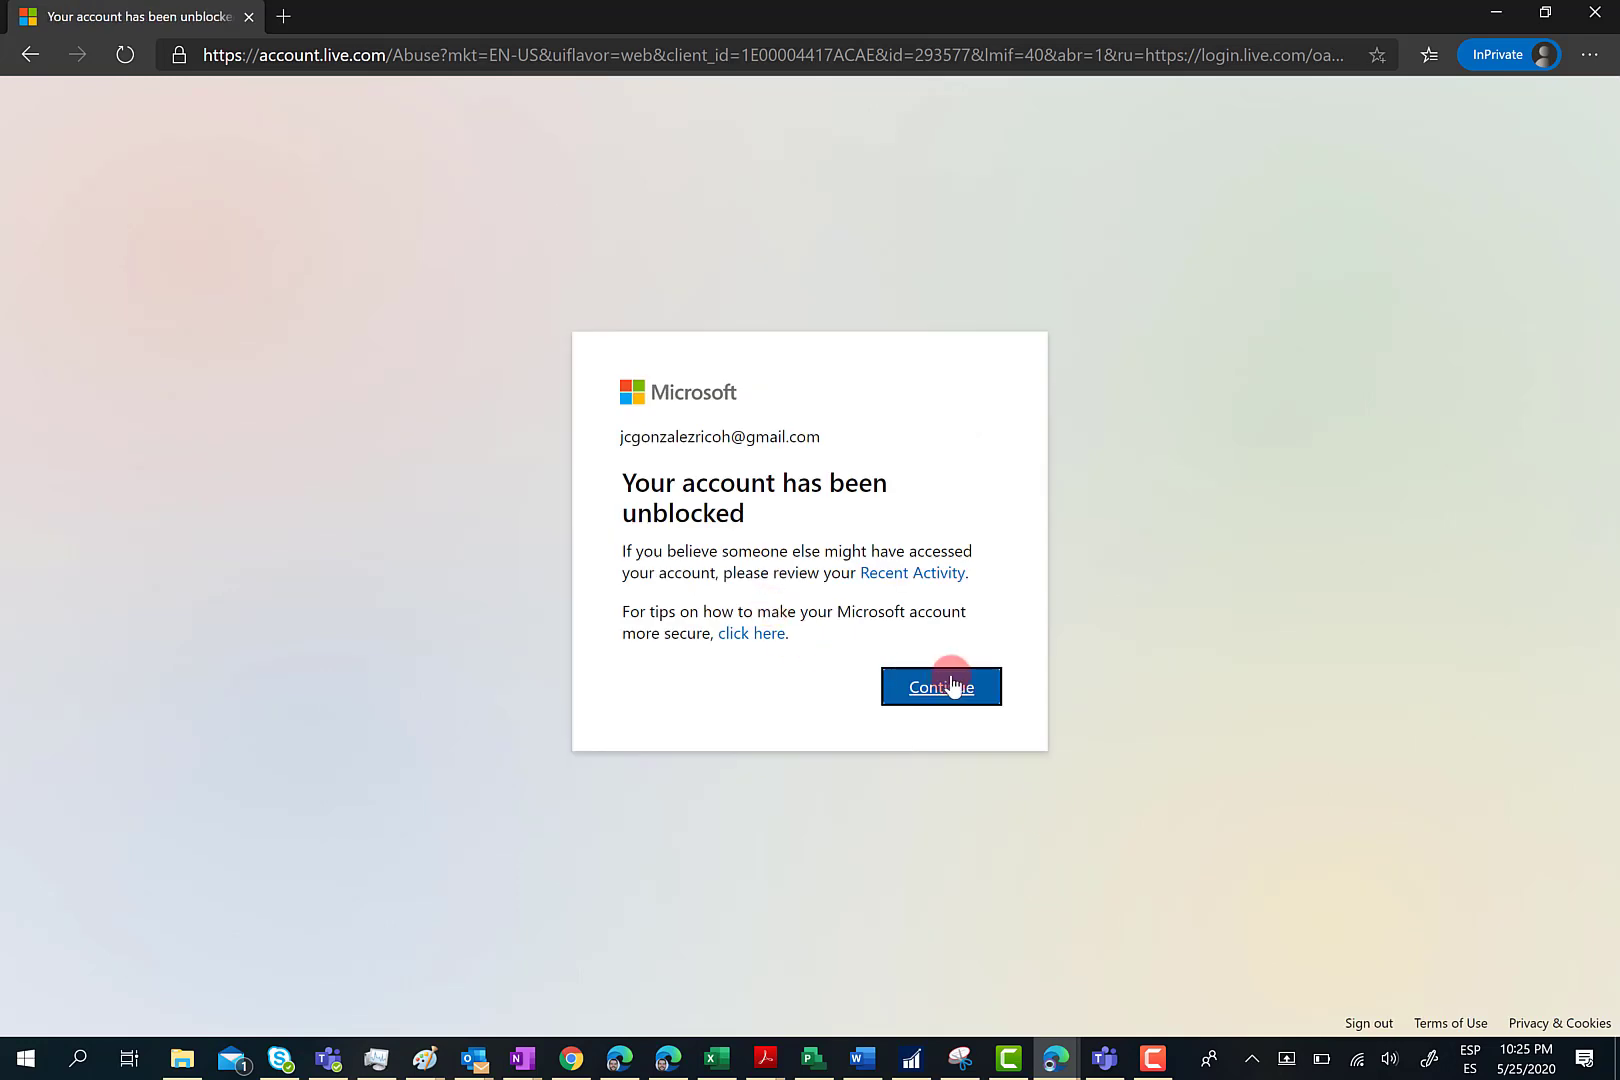
{"action": "left_click", "coordinate": [950, 688]}
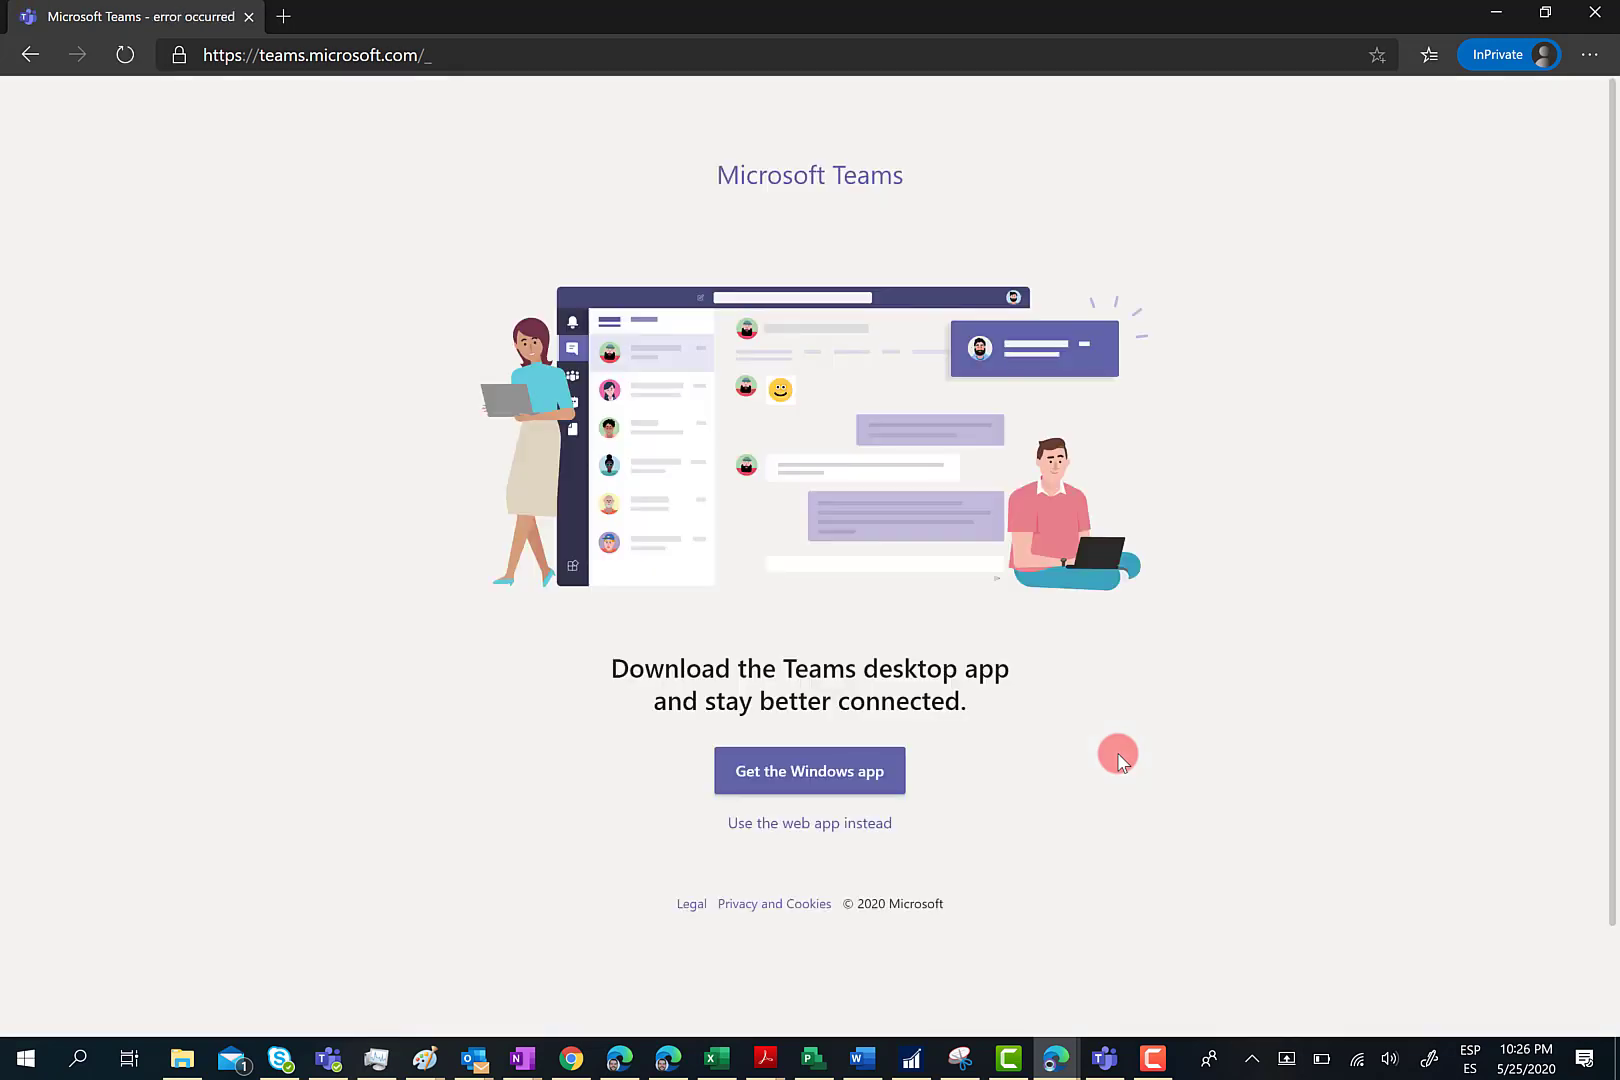
Use the Teams web app, pick the Contoso (Guest) organisation, and accept its permissions
{"action": "left_click", "coordinate": [850, 822]}
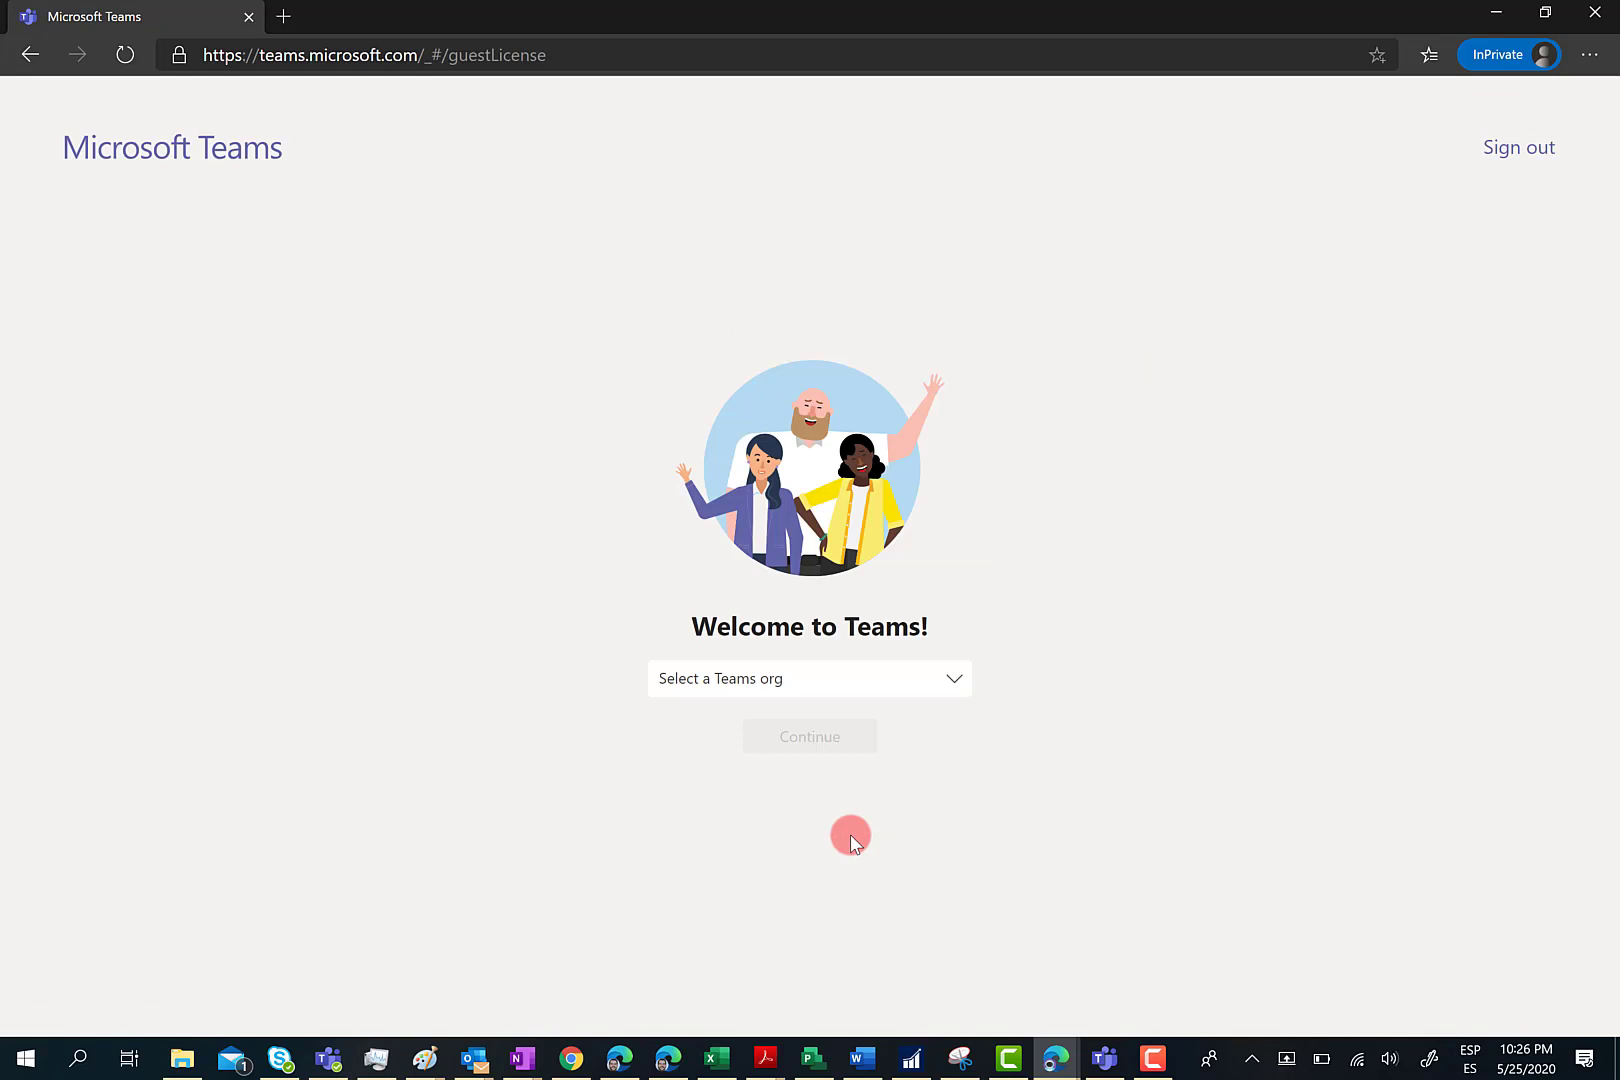
{"action": "left_click", "coordinate": [851, 679]}
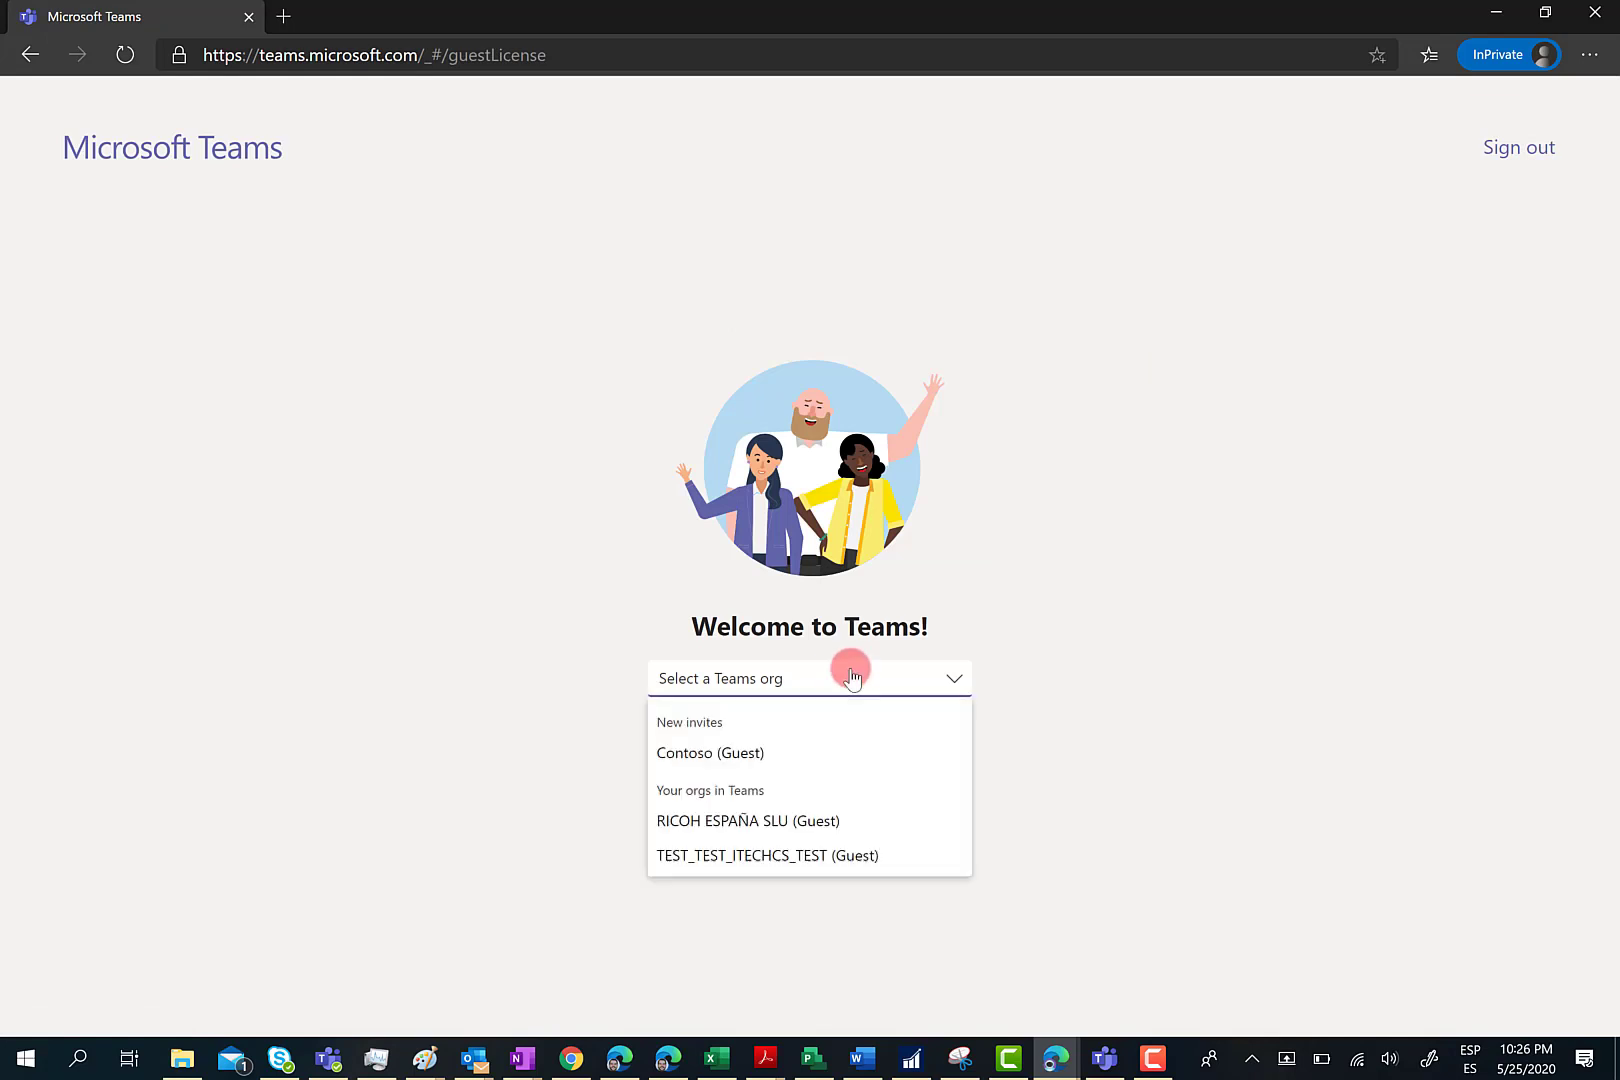
{"action": "left_click", "coordinate": [728, 756]}
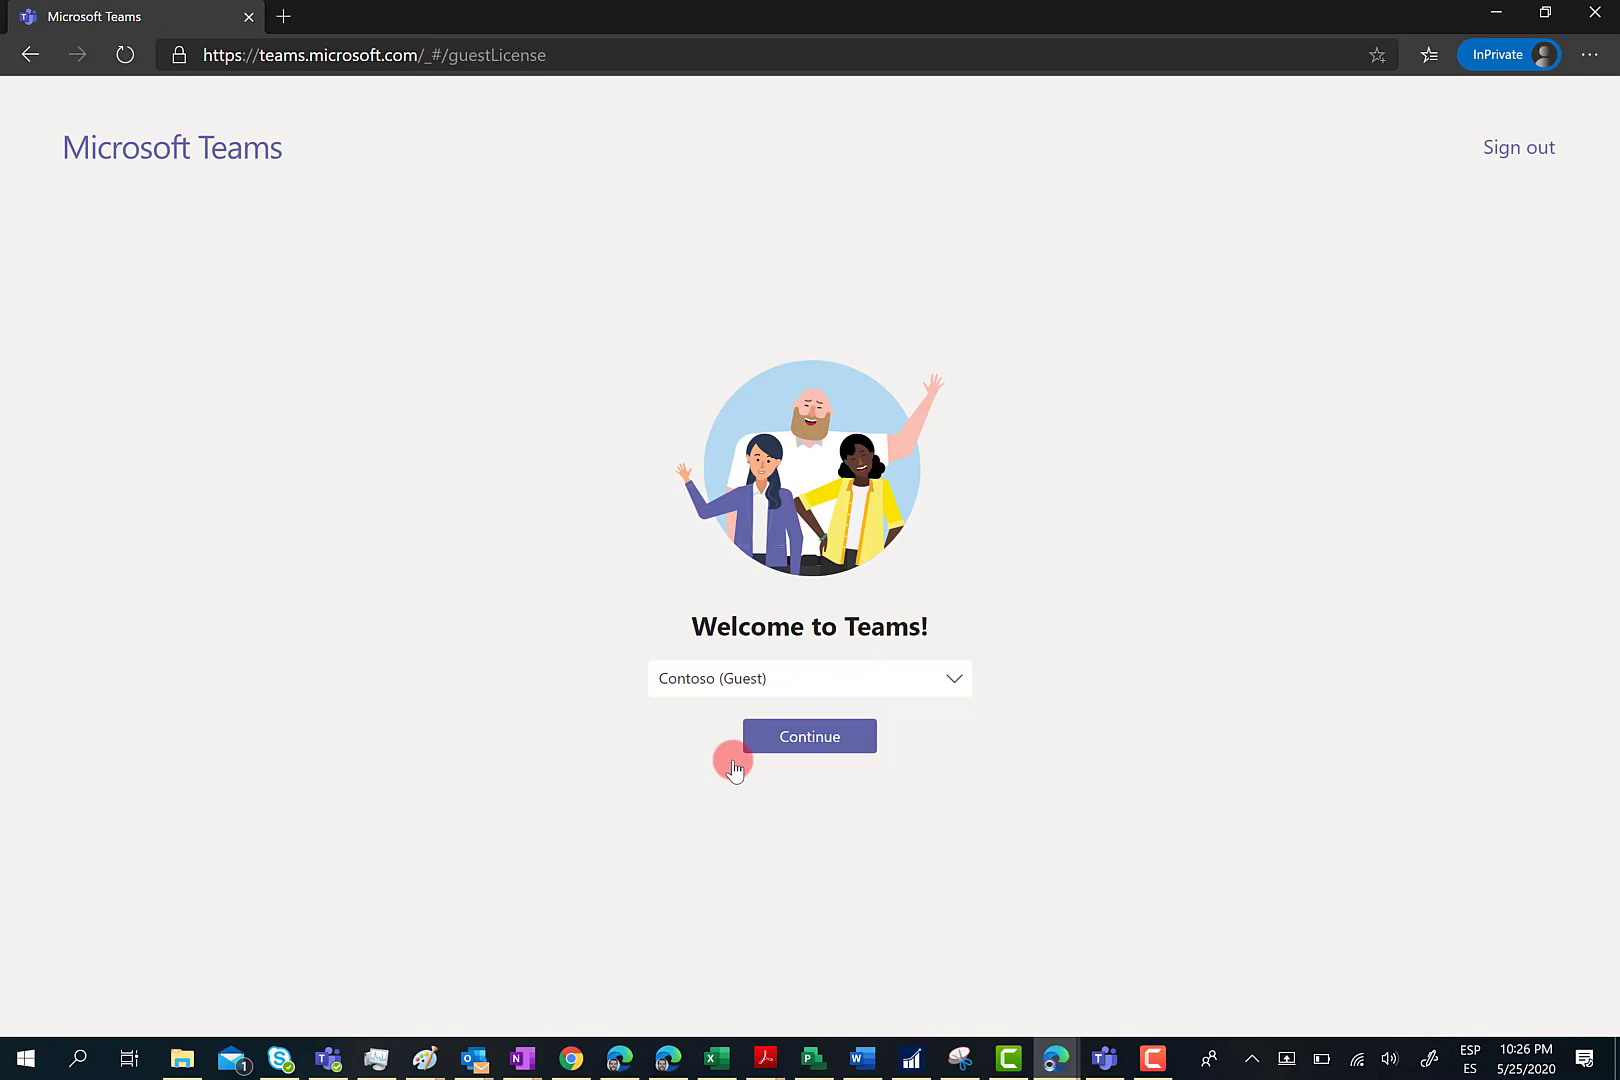
{"action": "left_click", "coordinate": [807, 745]}
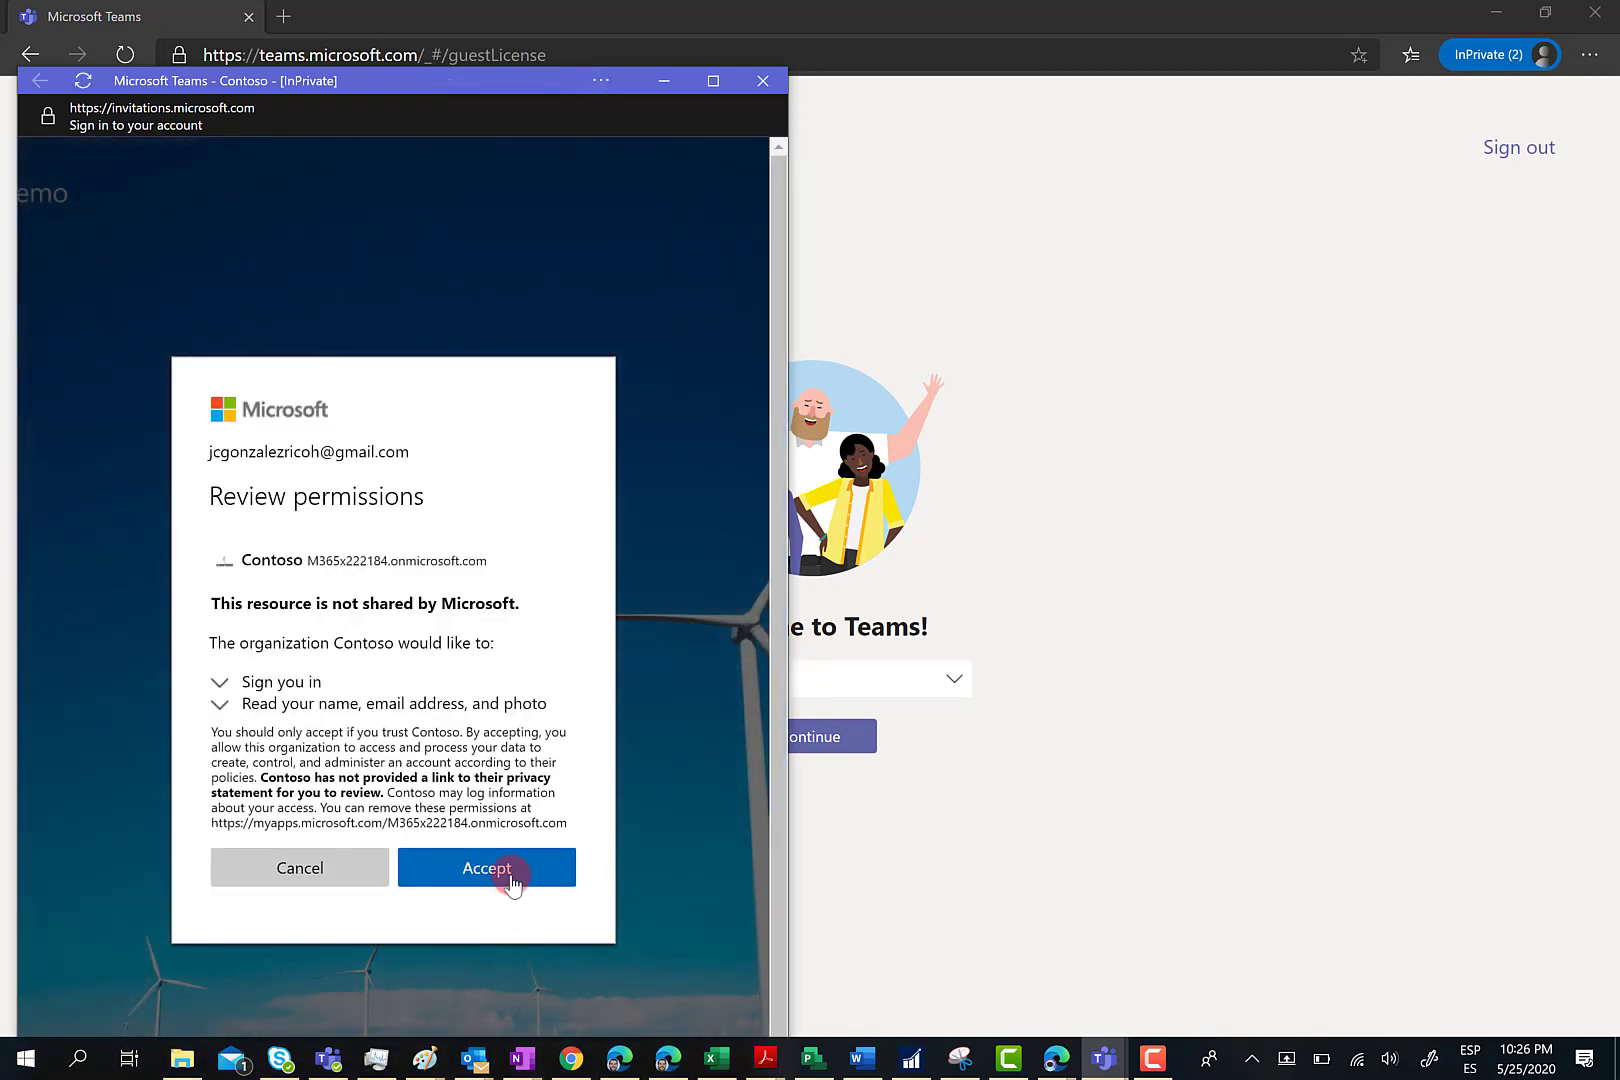
{"action": "left_click", "coordinate": [512, 868]}
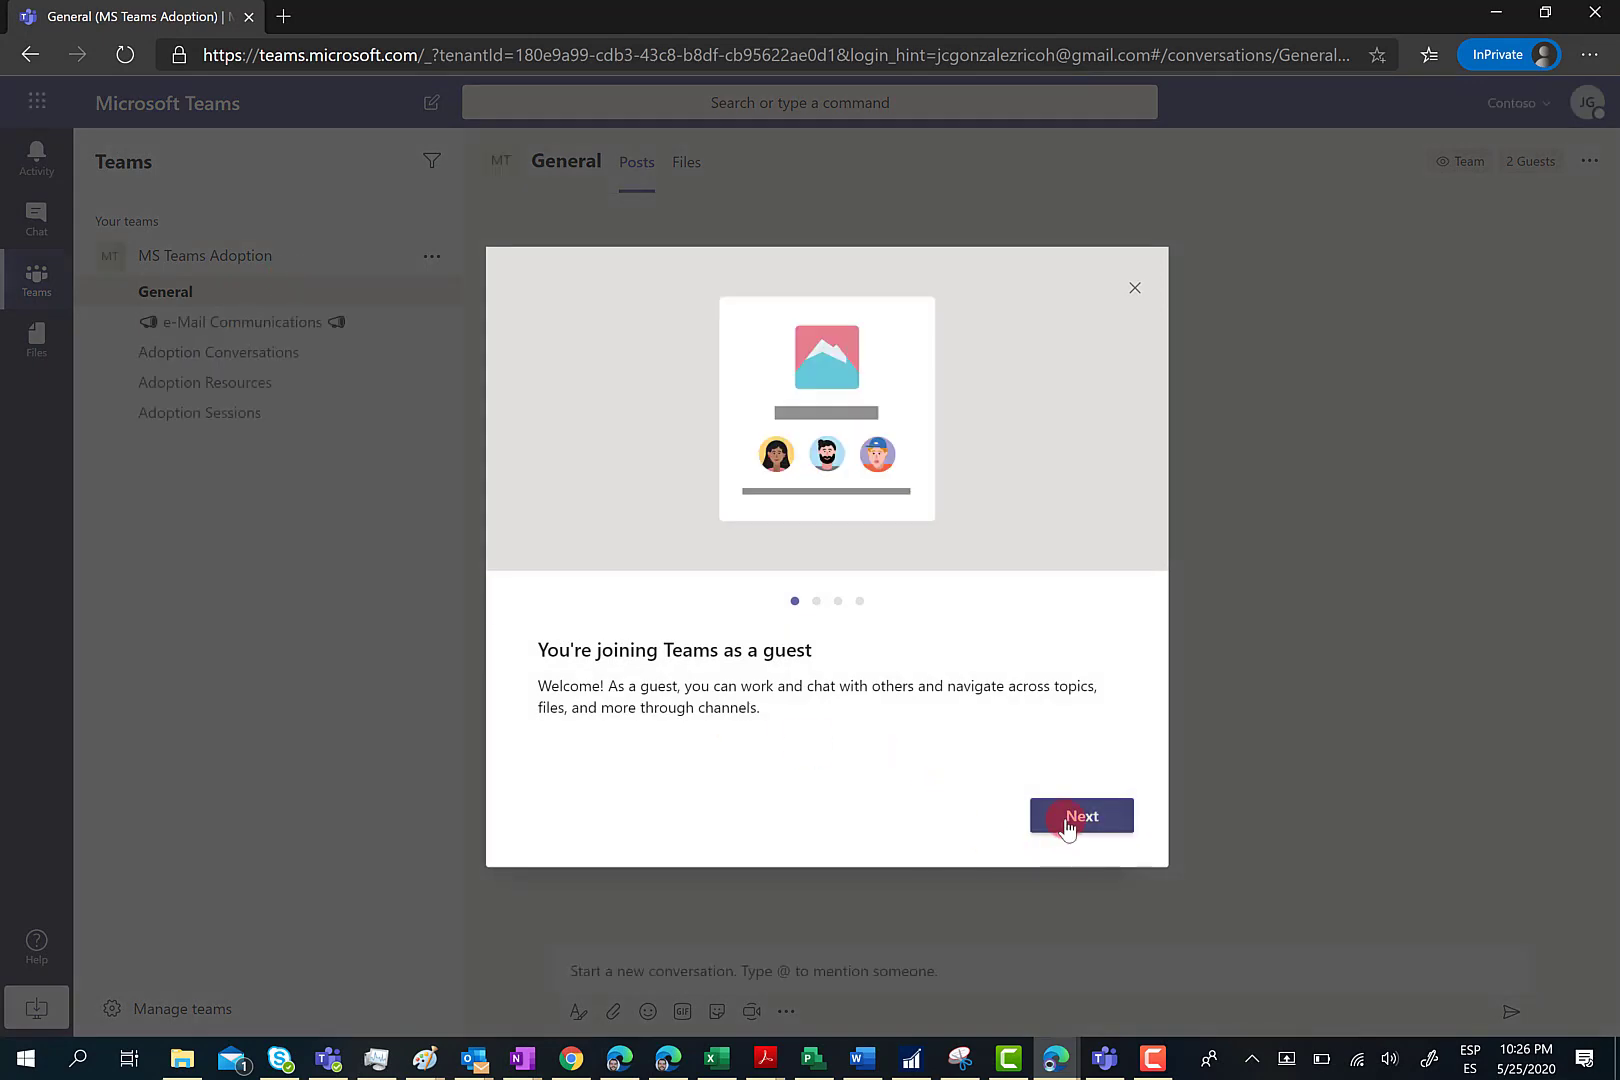
Complete the welcome tour, check the guest's profile name, and return to desktop Teams
{"action": "left_click", "coordinate": [1074, 822]}
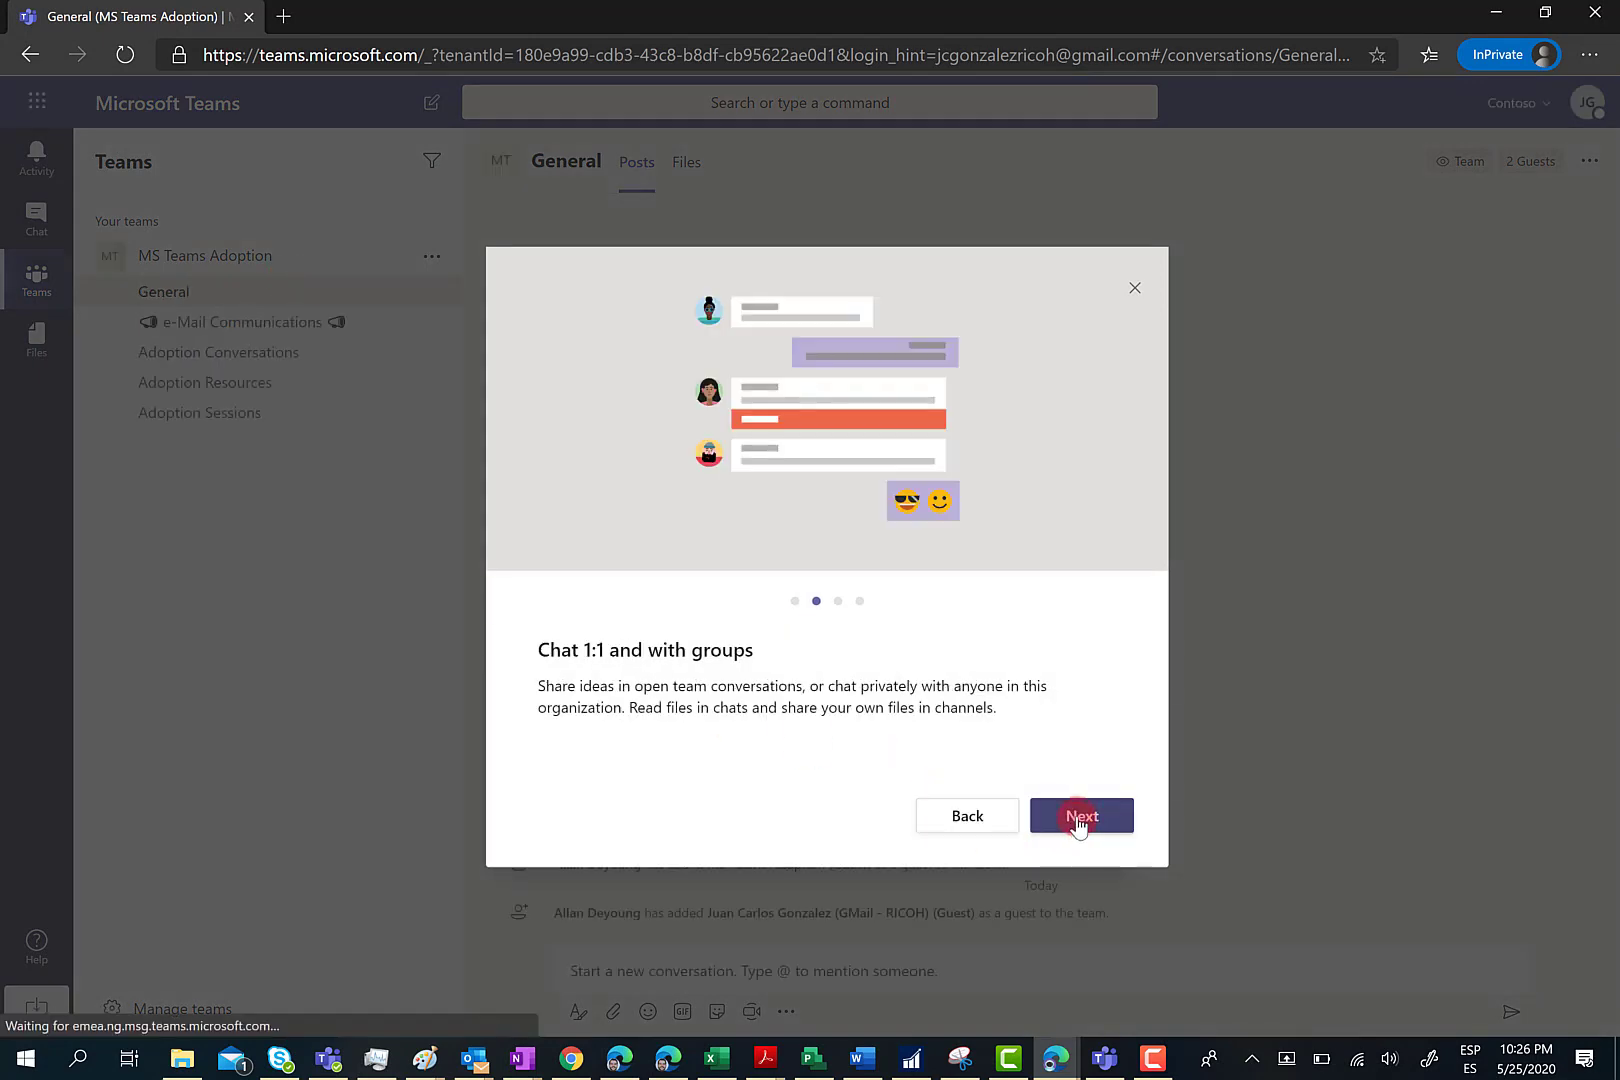
{"action": "left_click", "coordinate": [1078, 822]}
{"action": "left_click", "coordinate": [1078, 822]}
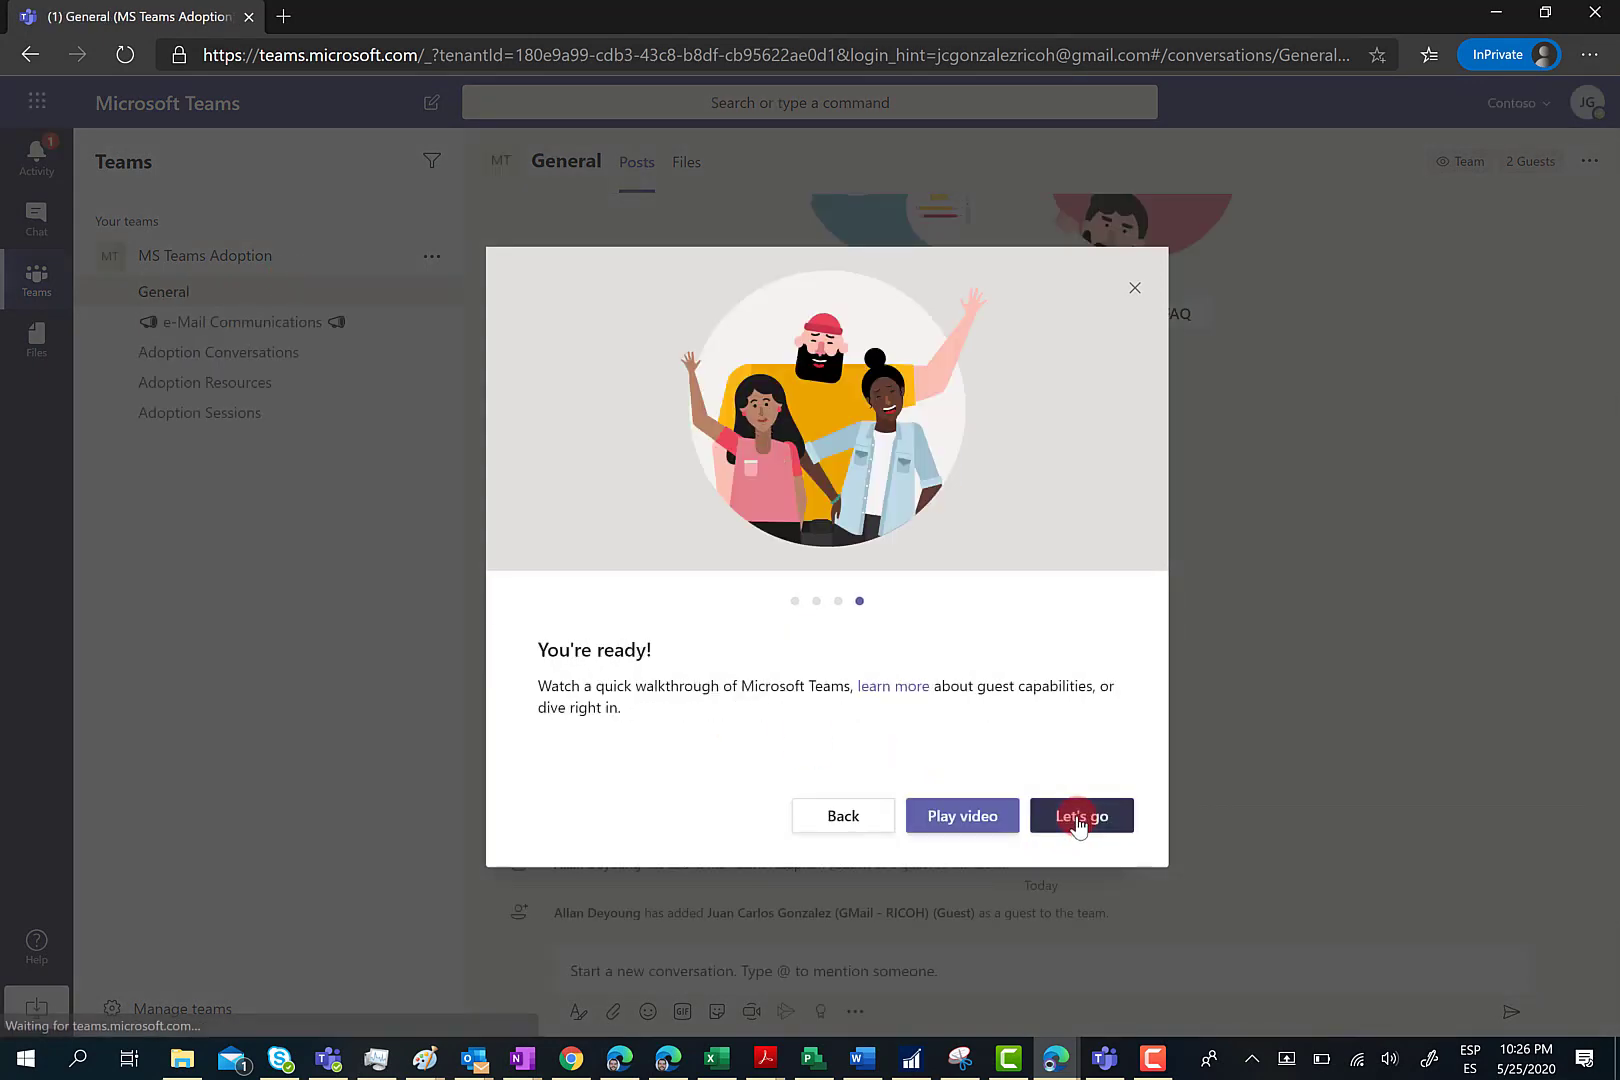
{"action": "left_click", "coordinate": [1078, 822]}
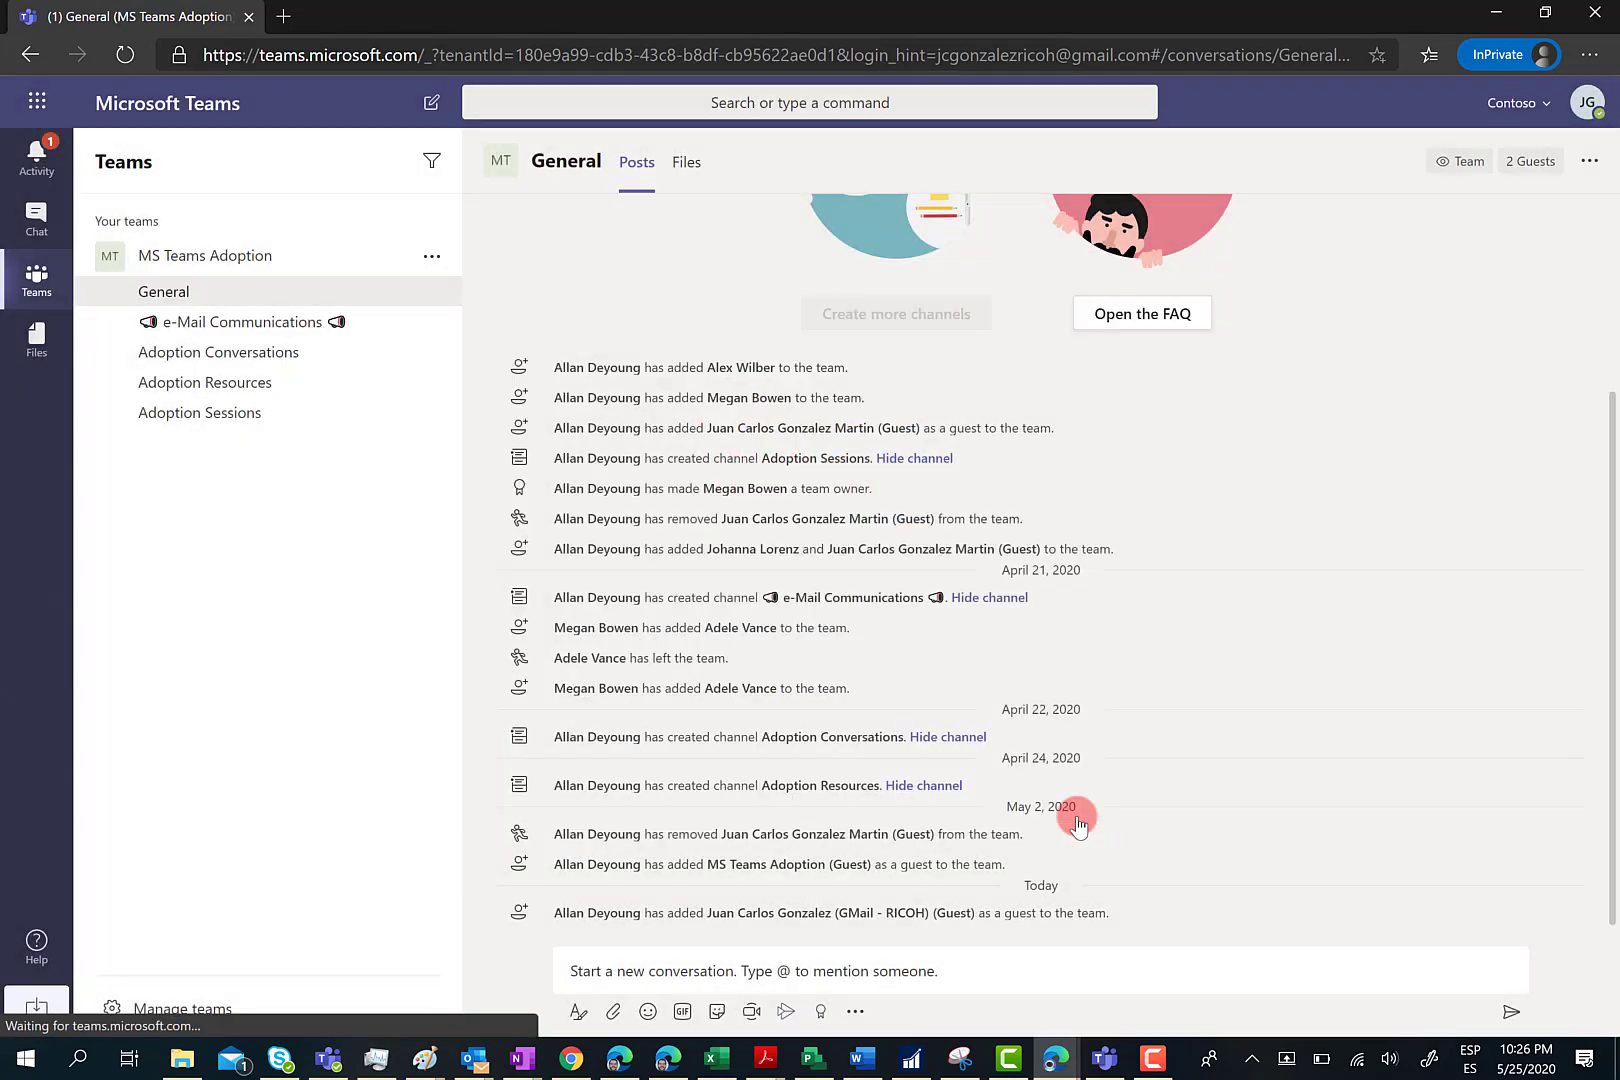
{"action": "left_click", "coordinate": [1585, 105]}
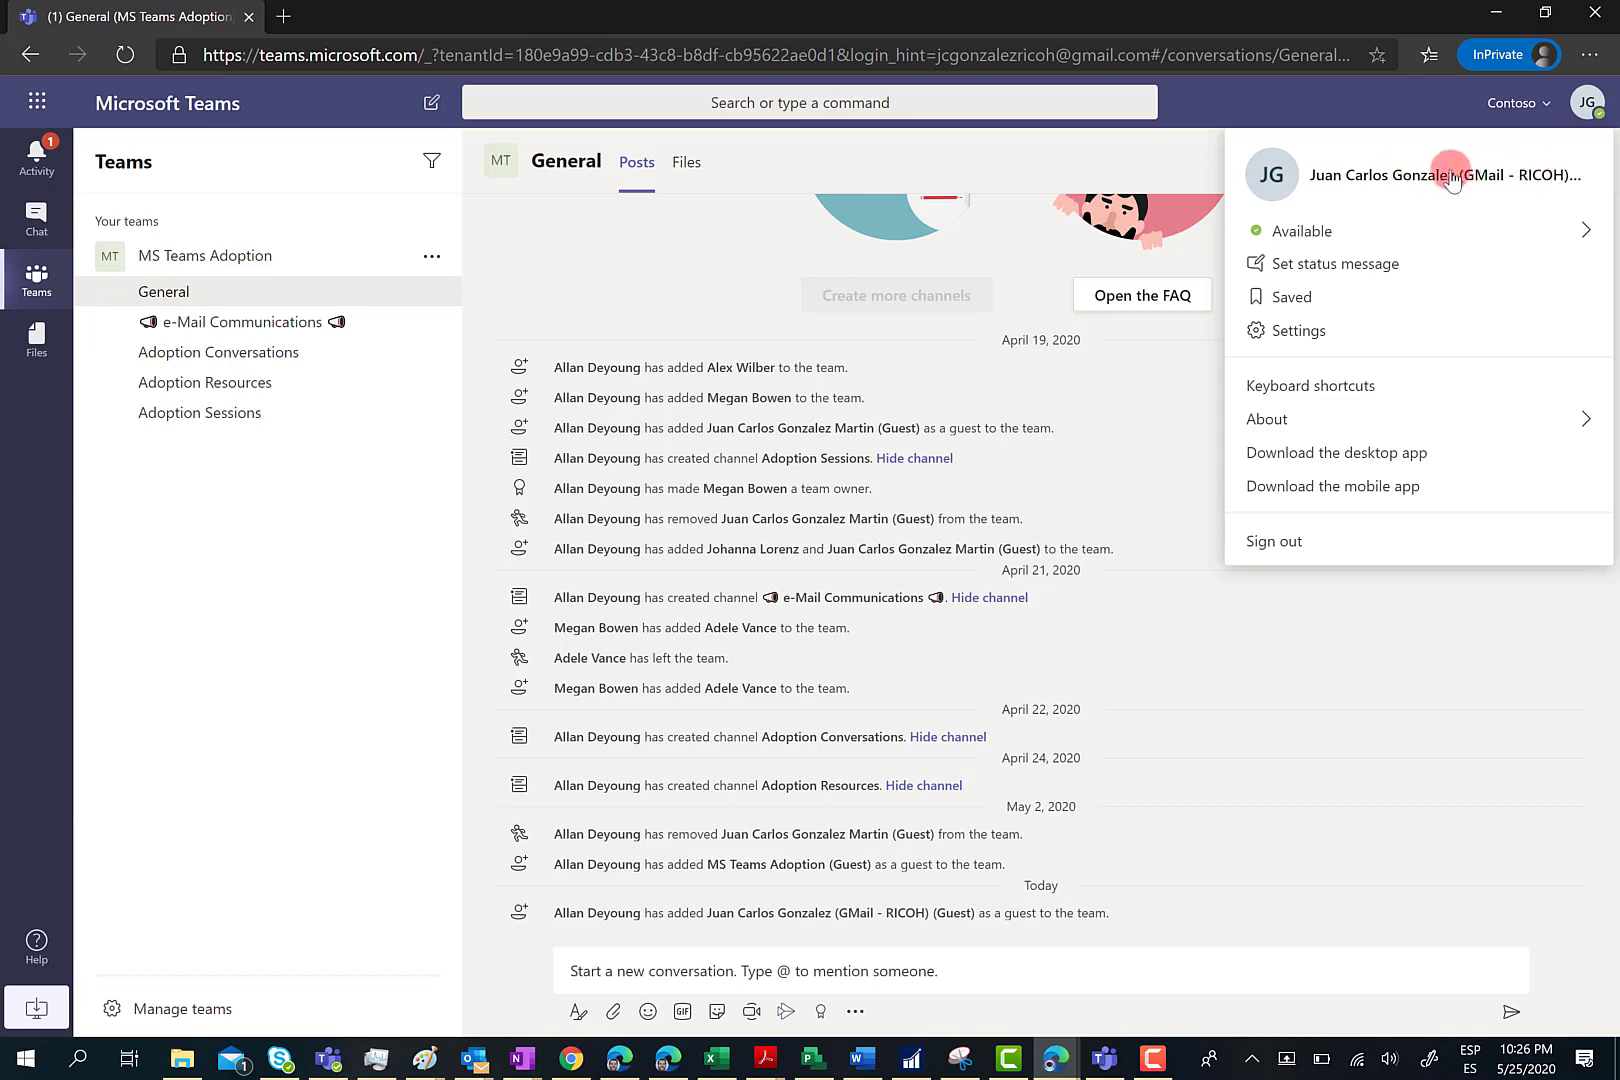
{"action": "left_click", "coordinate": [1103, 1062]}
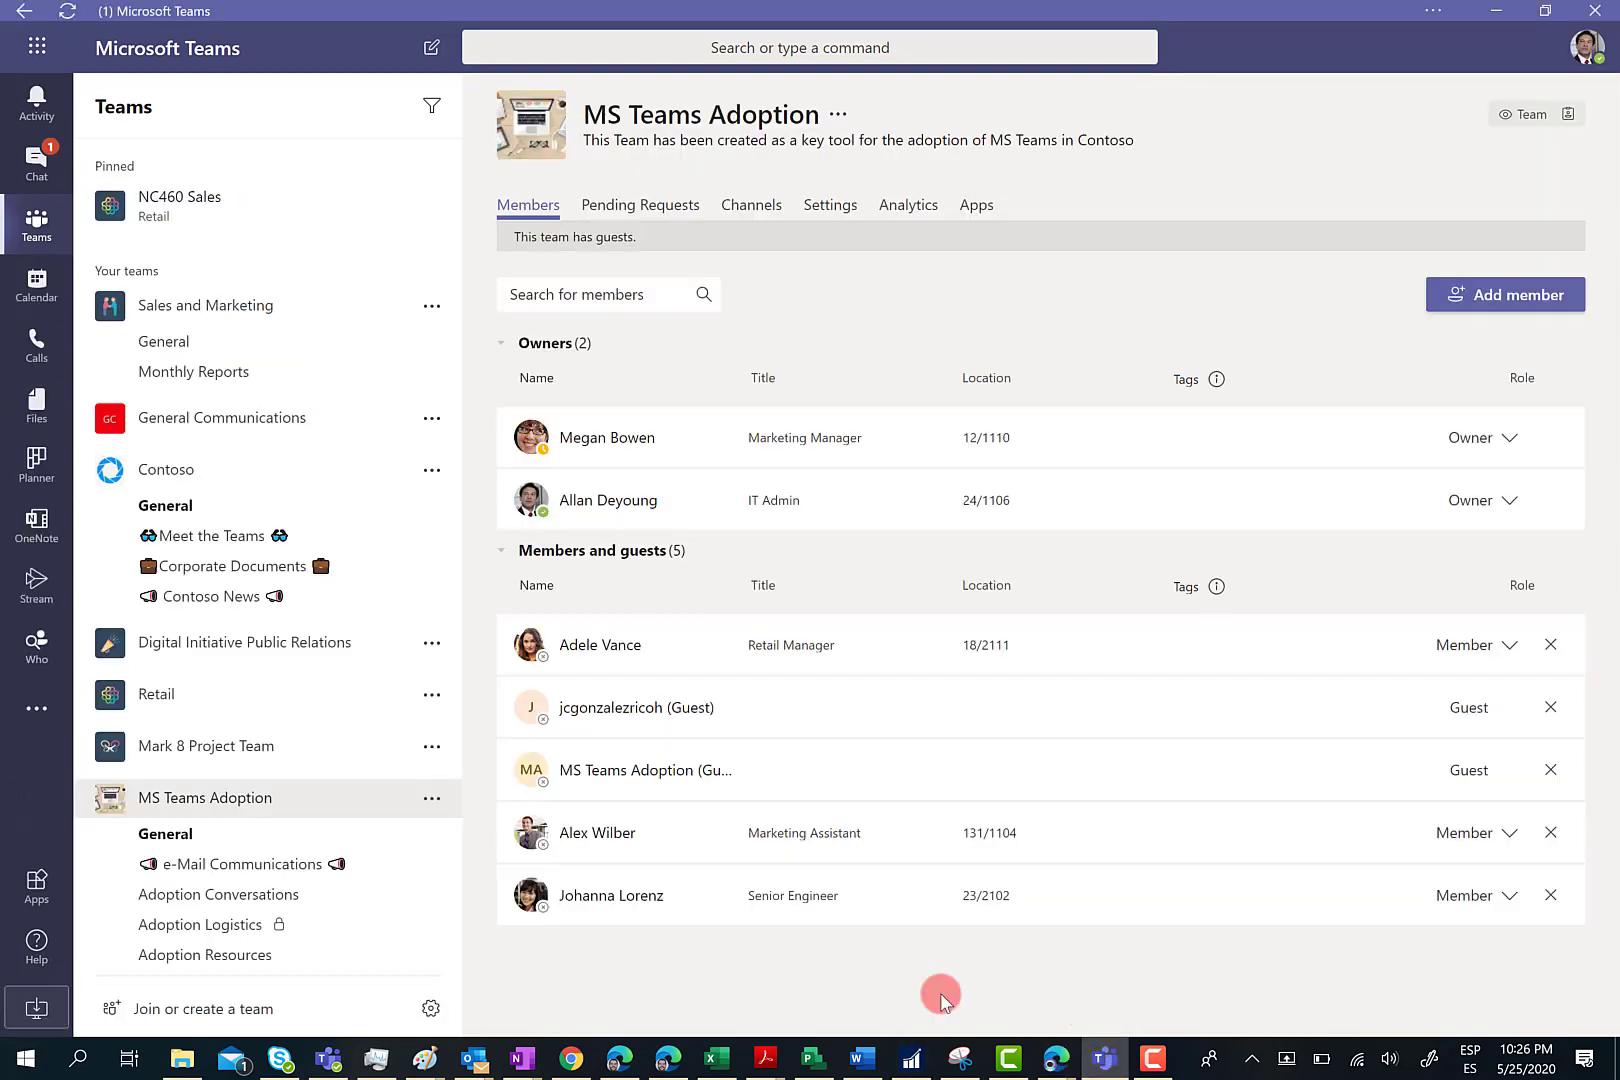
{"action": "left_click", "coordinate": [67, 11]}
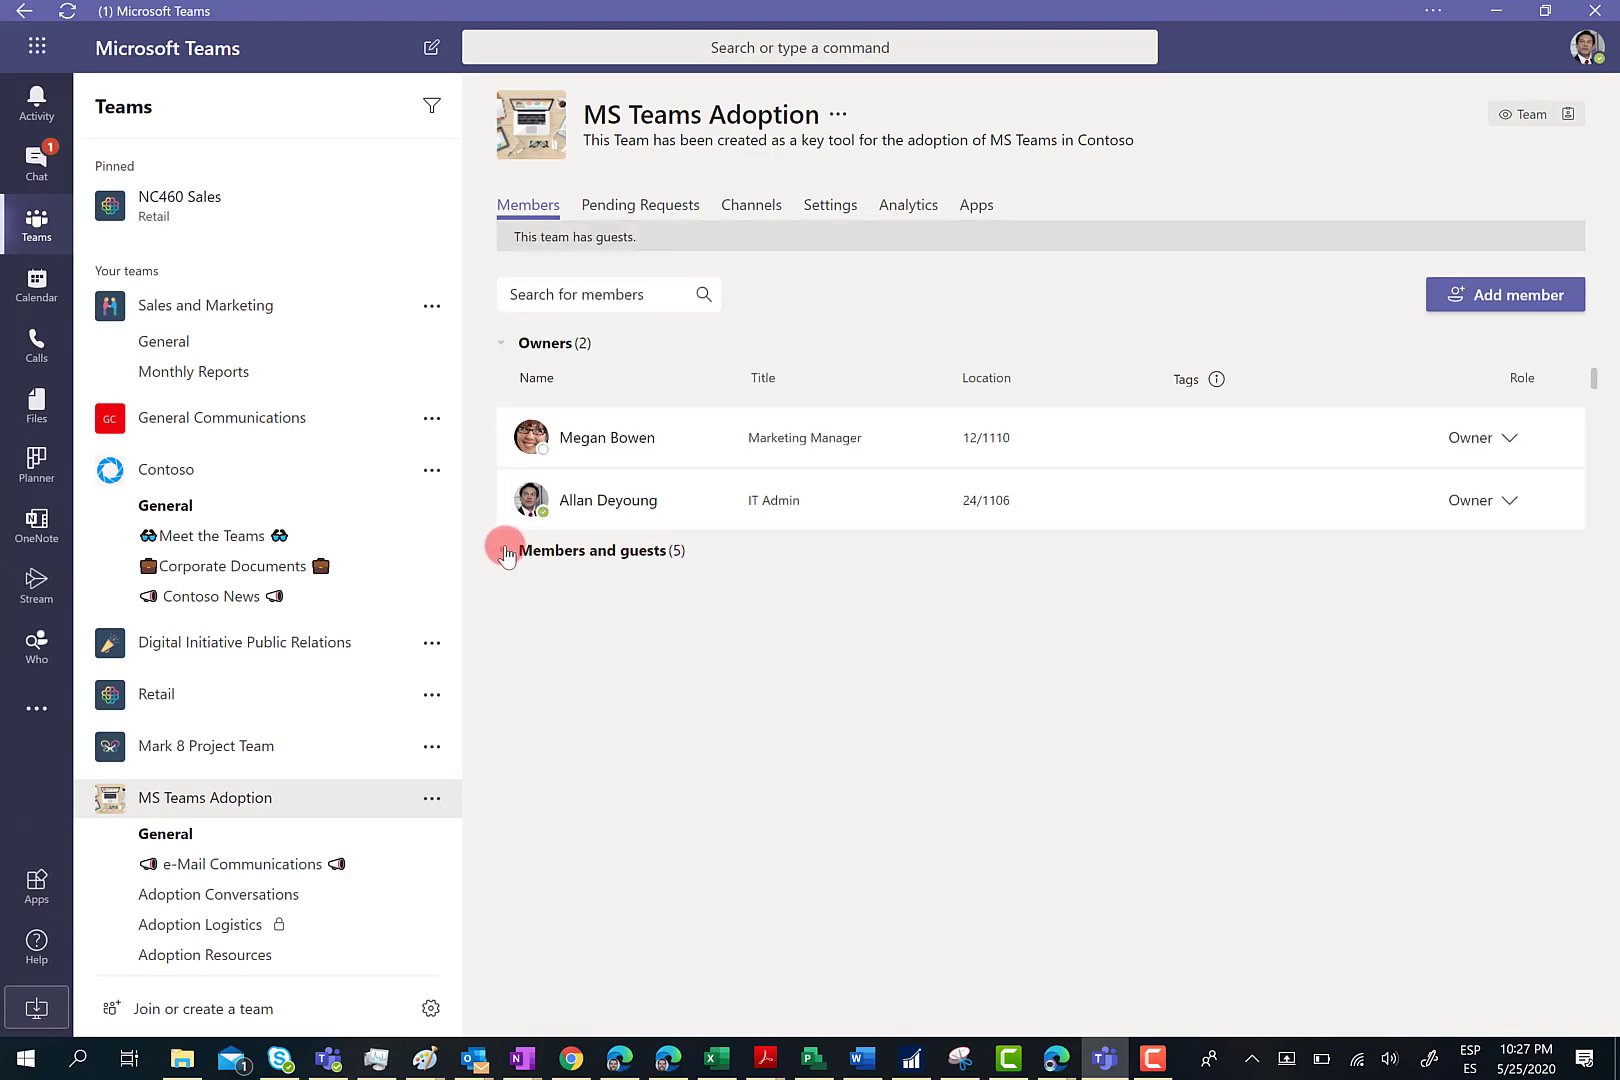
{"action": "left_click", "coordinate": [505, 550]}
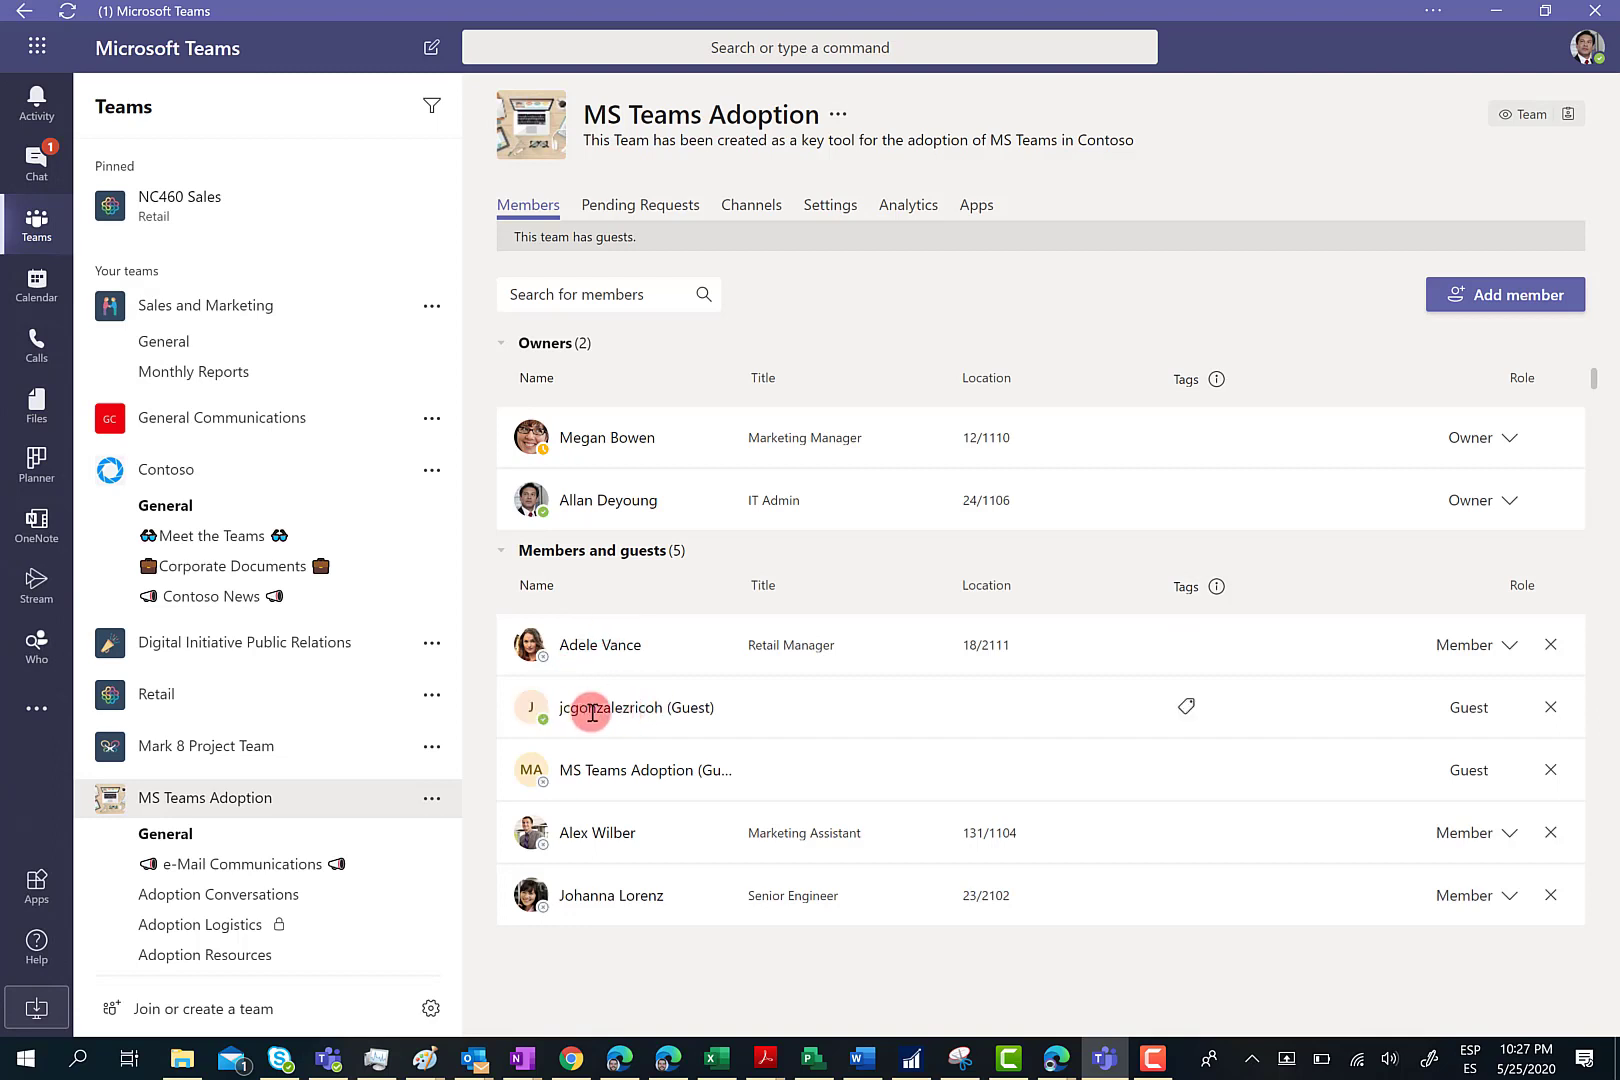
{"action": "mouse_move", "coordinate": [622, 711]}
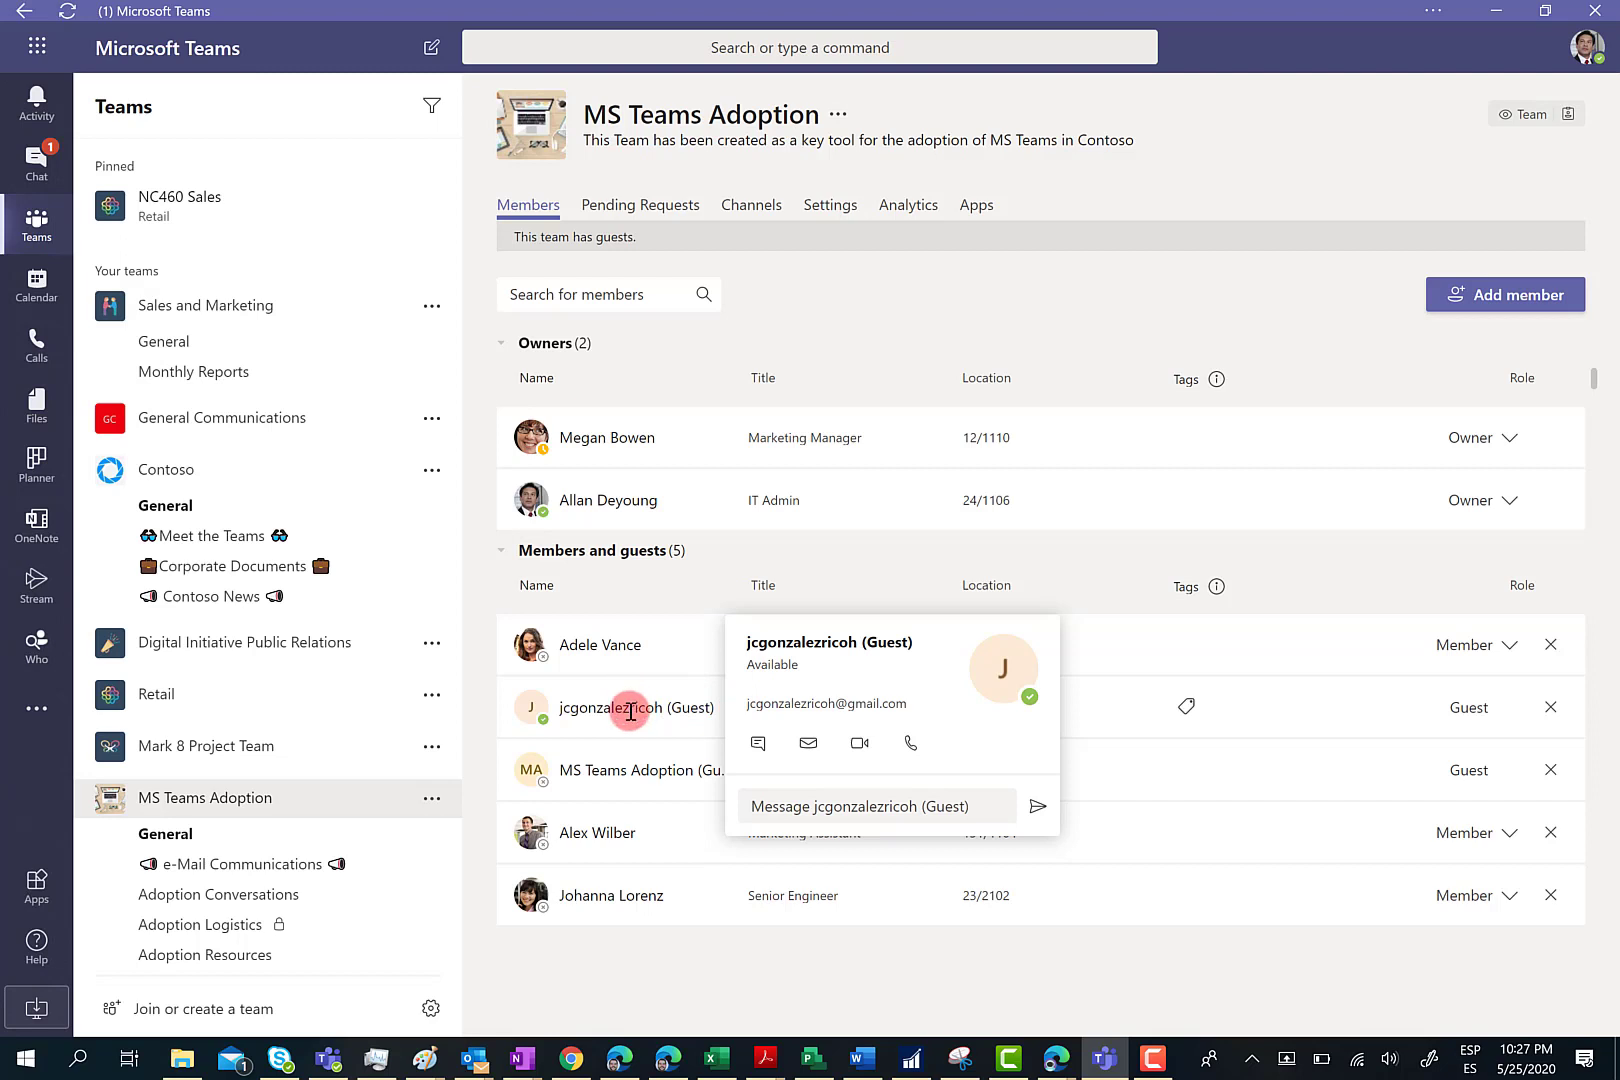
{"action": "left_click_drag", "start_coordinate": [690, 709], "coordinate": [562, 714]}
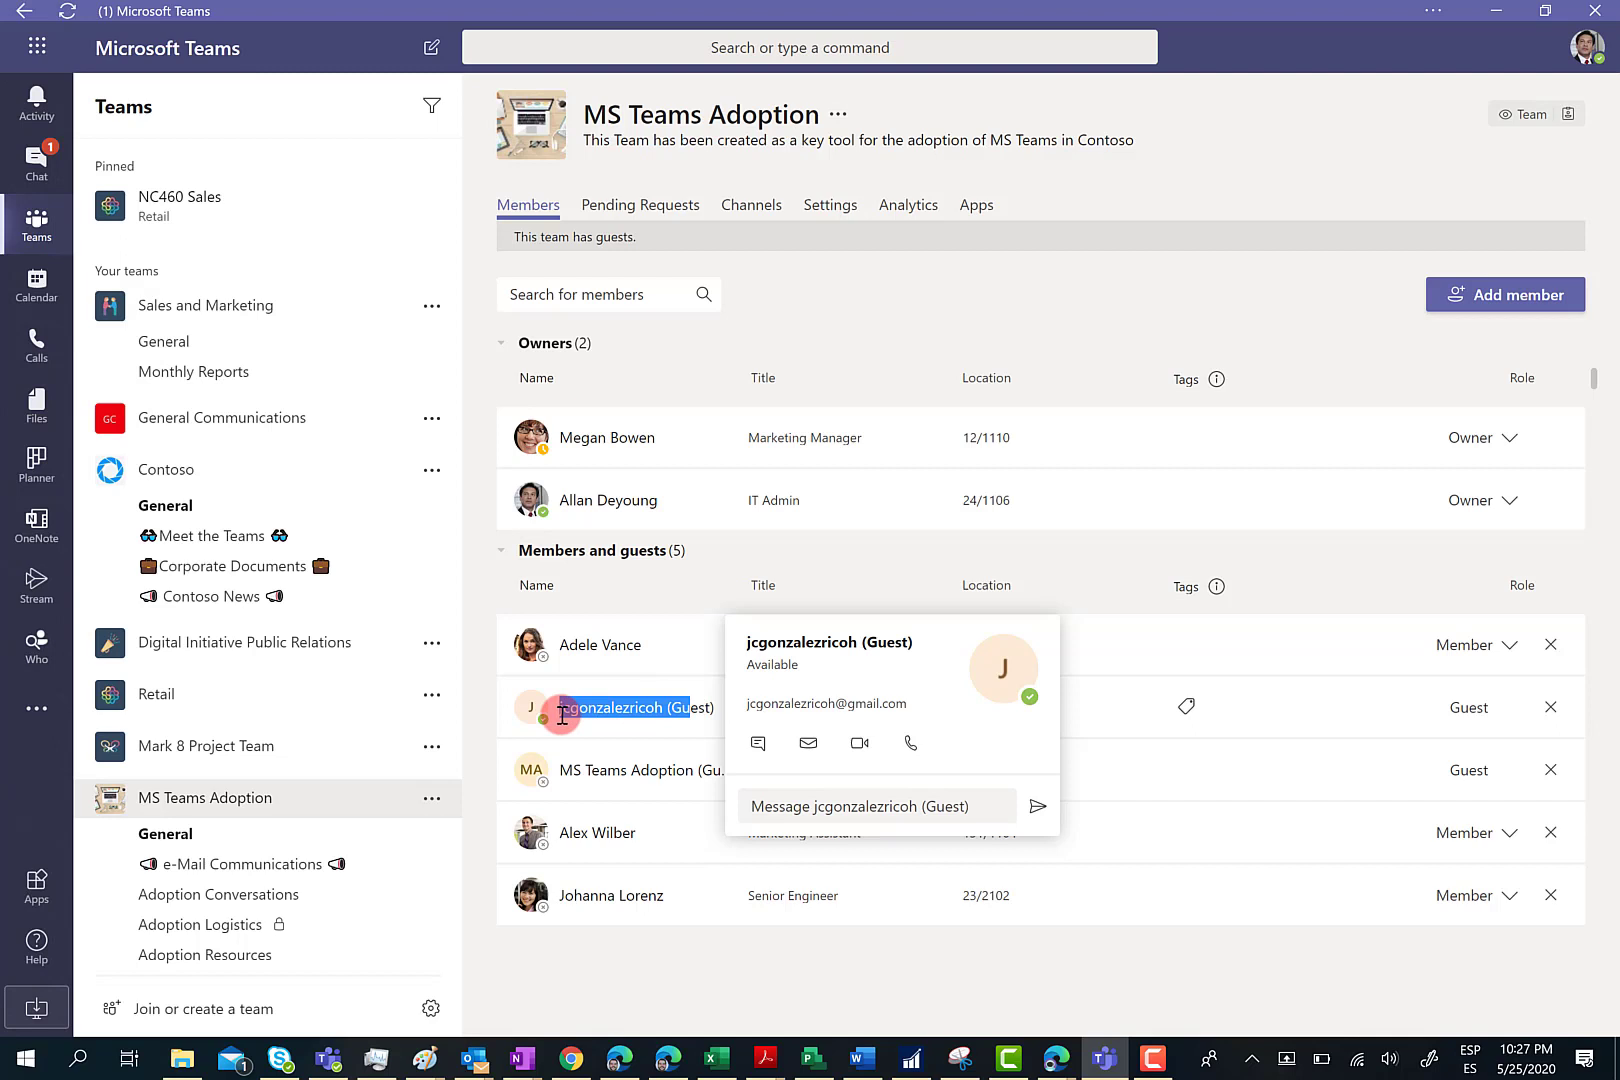
{"action": "left_click", "coordinate": [562, 714]}
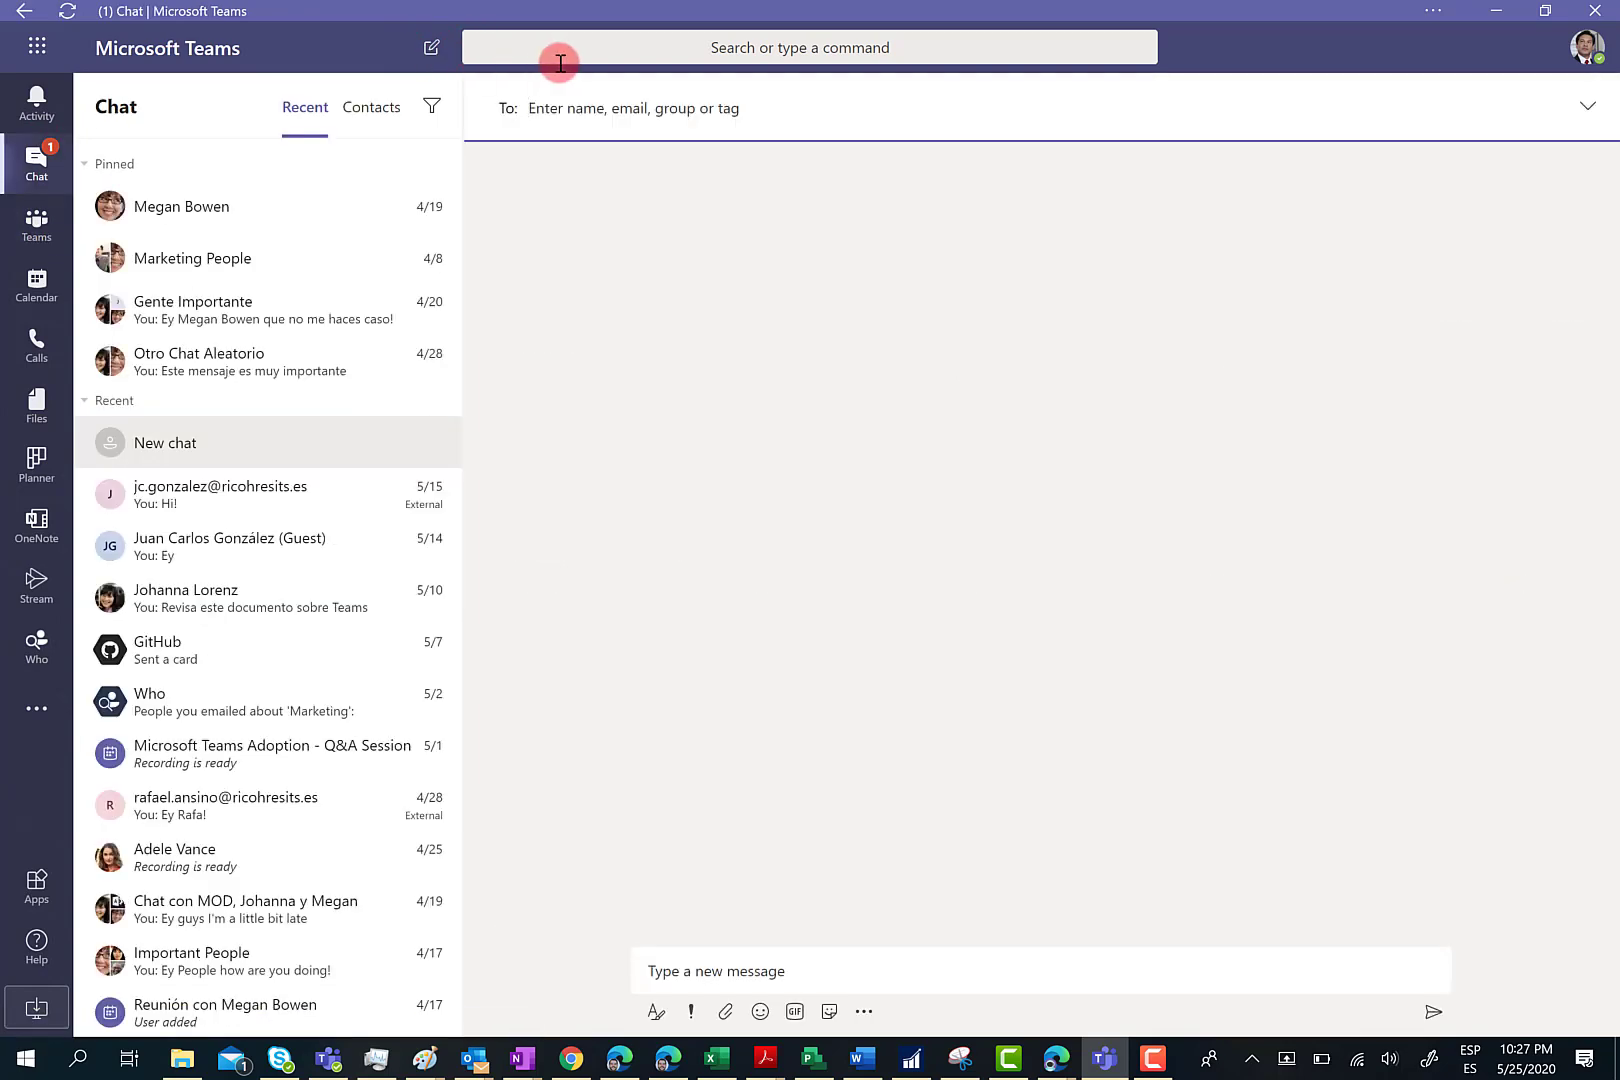
Address a new chat to the guest's (Guest) account and place the cursor in the message box
{"action": "type", "text": "jcgo"}
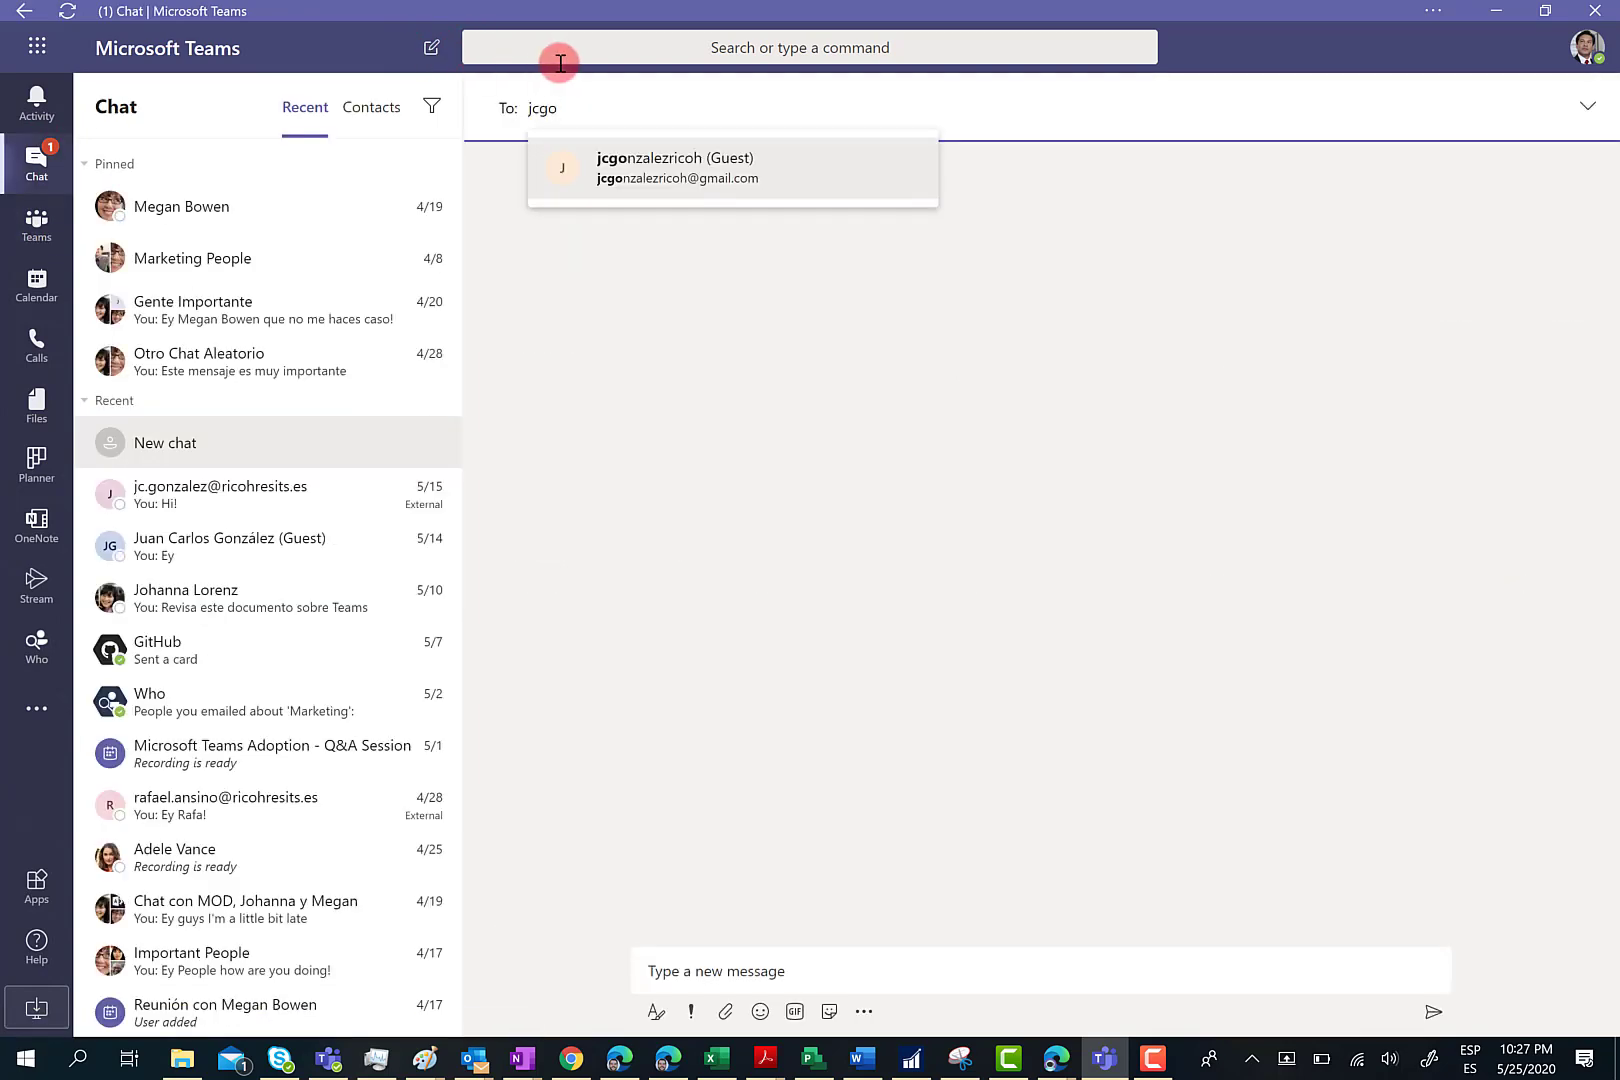
{"action": "left_click", "coordinate": [633, 168]}
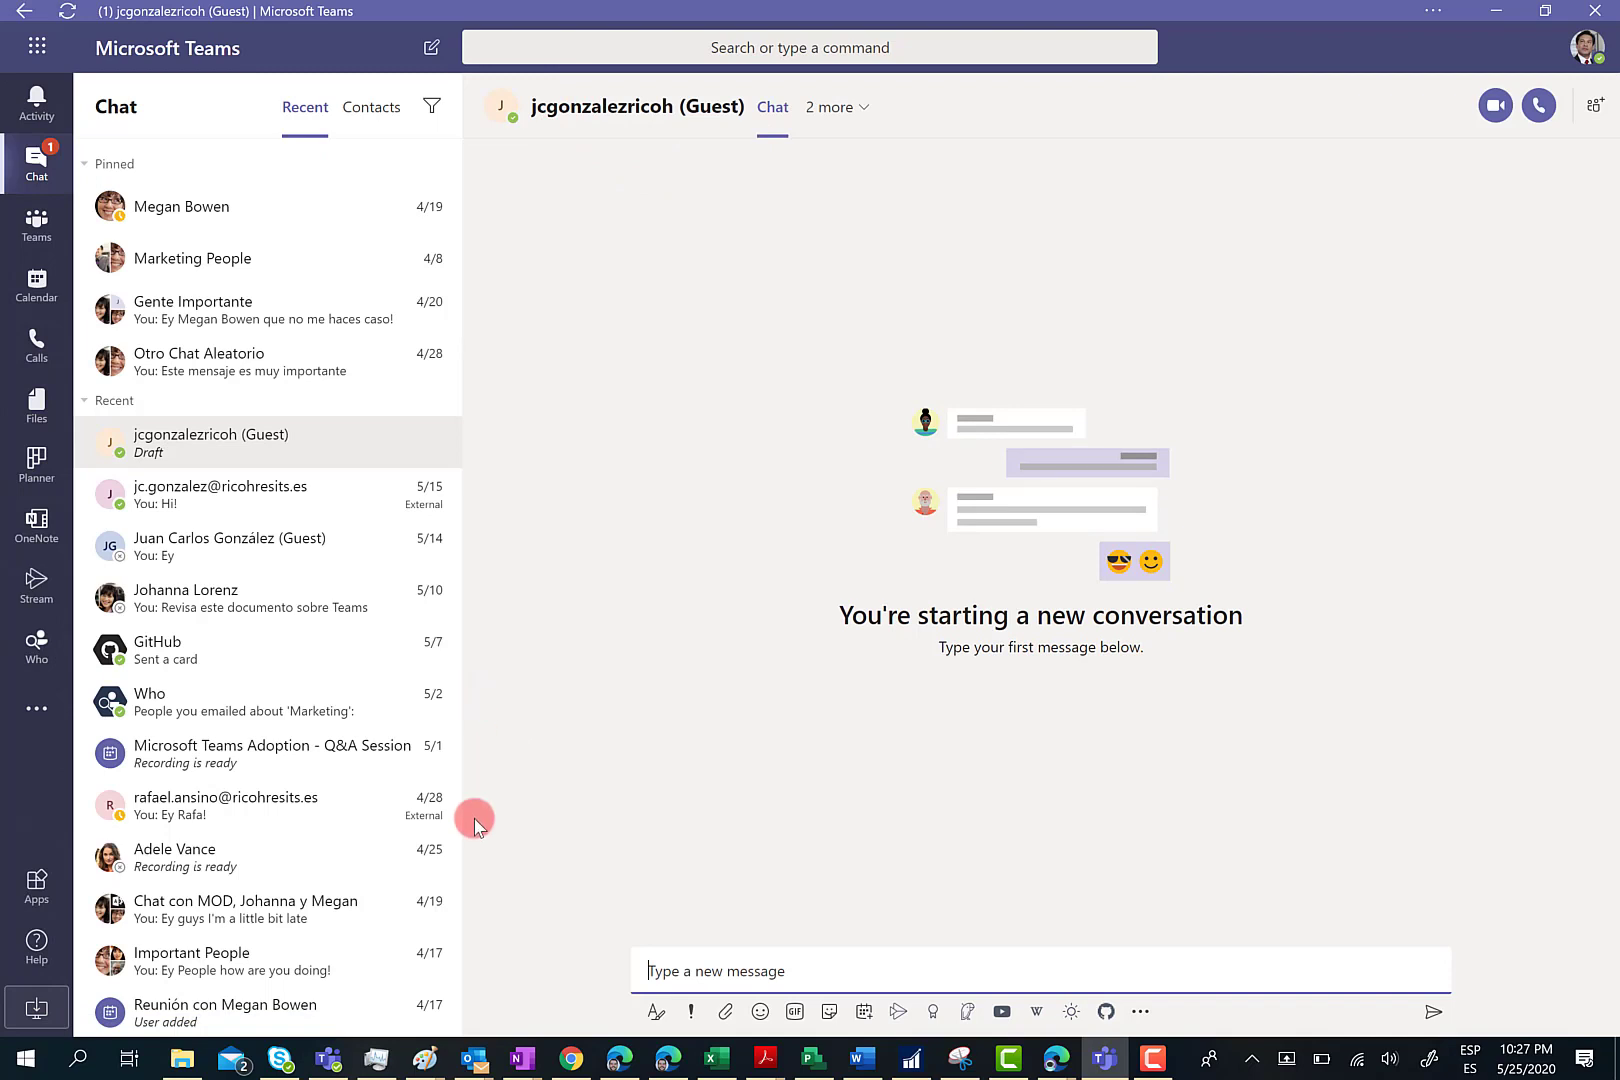
{"action": "left_click", "coordinate": [651, 969]}
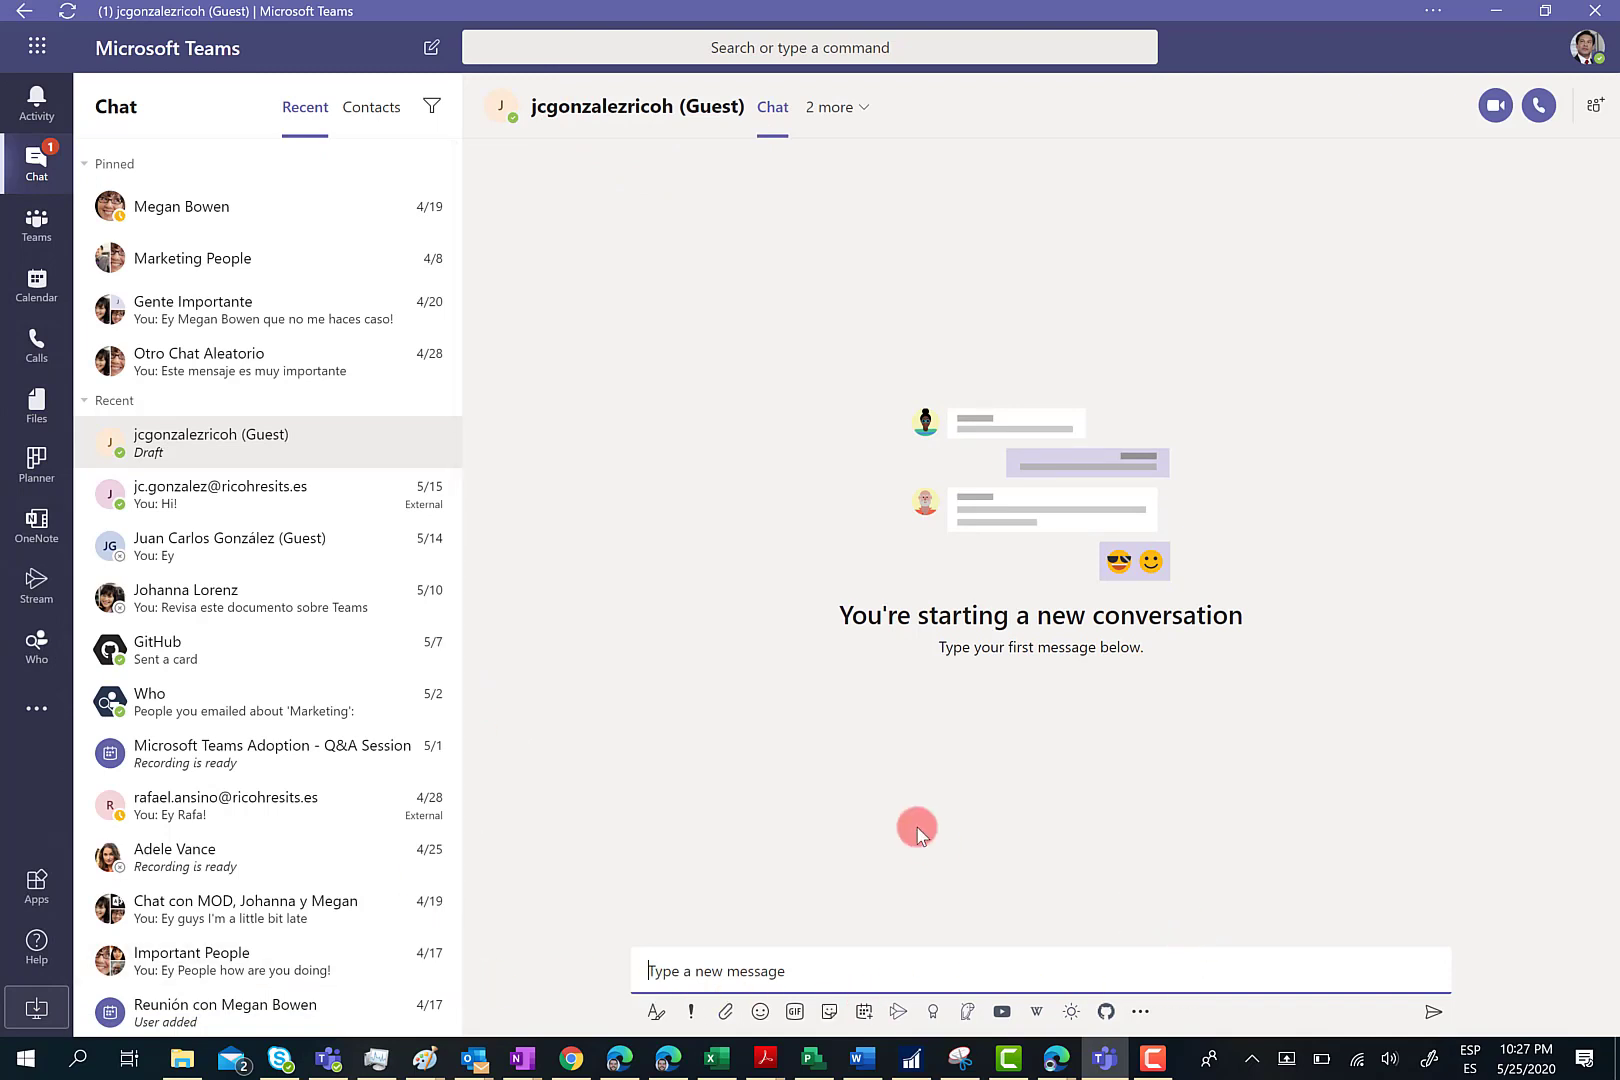